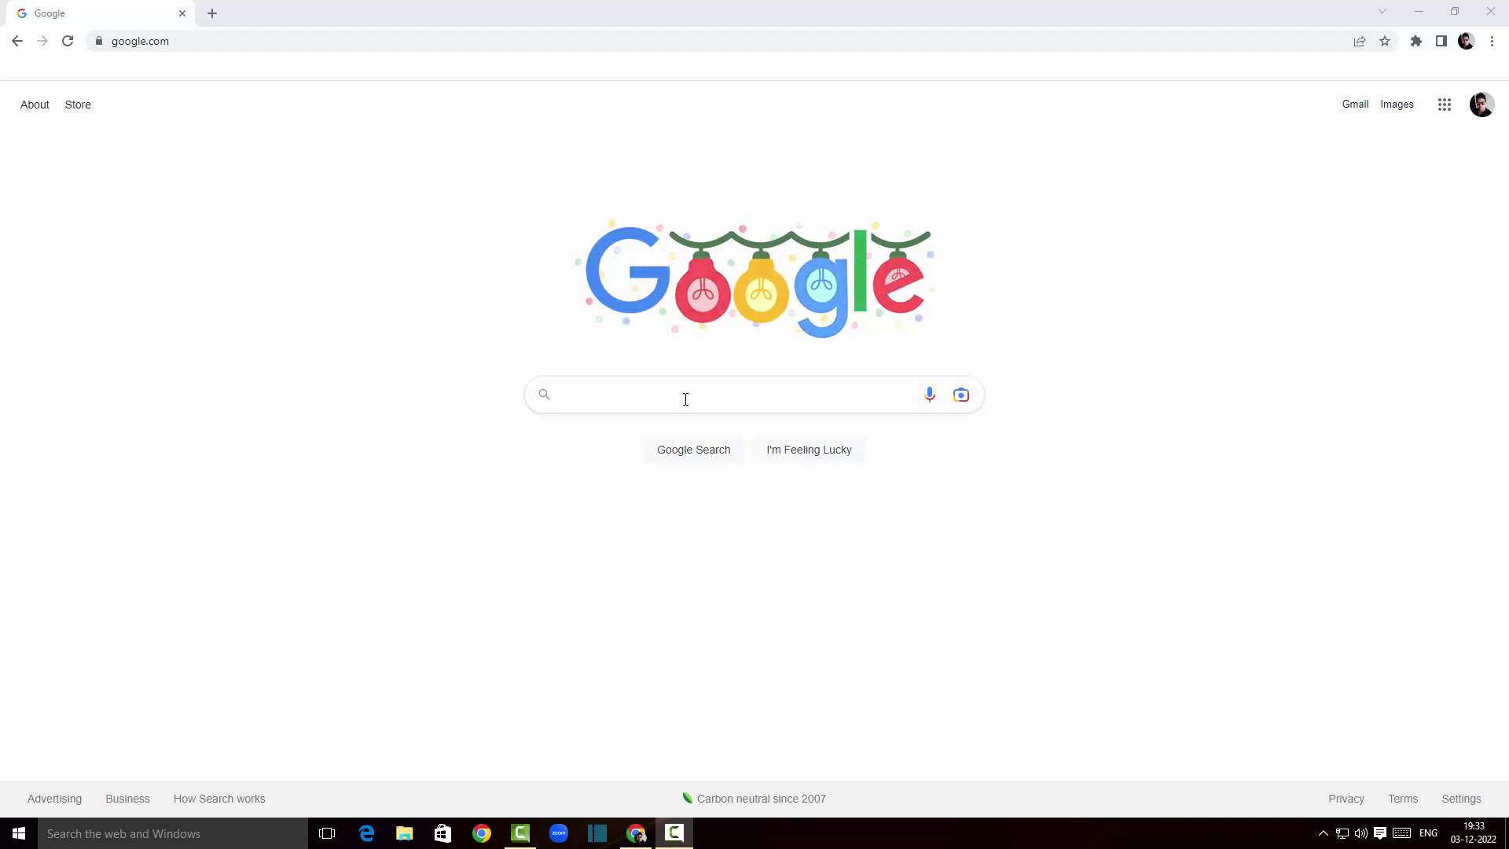
# Search Google for 'animoto screen recorder' and open the 'Animoto - Animoto Official Site' result
pyautogui.click(685, 399)
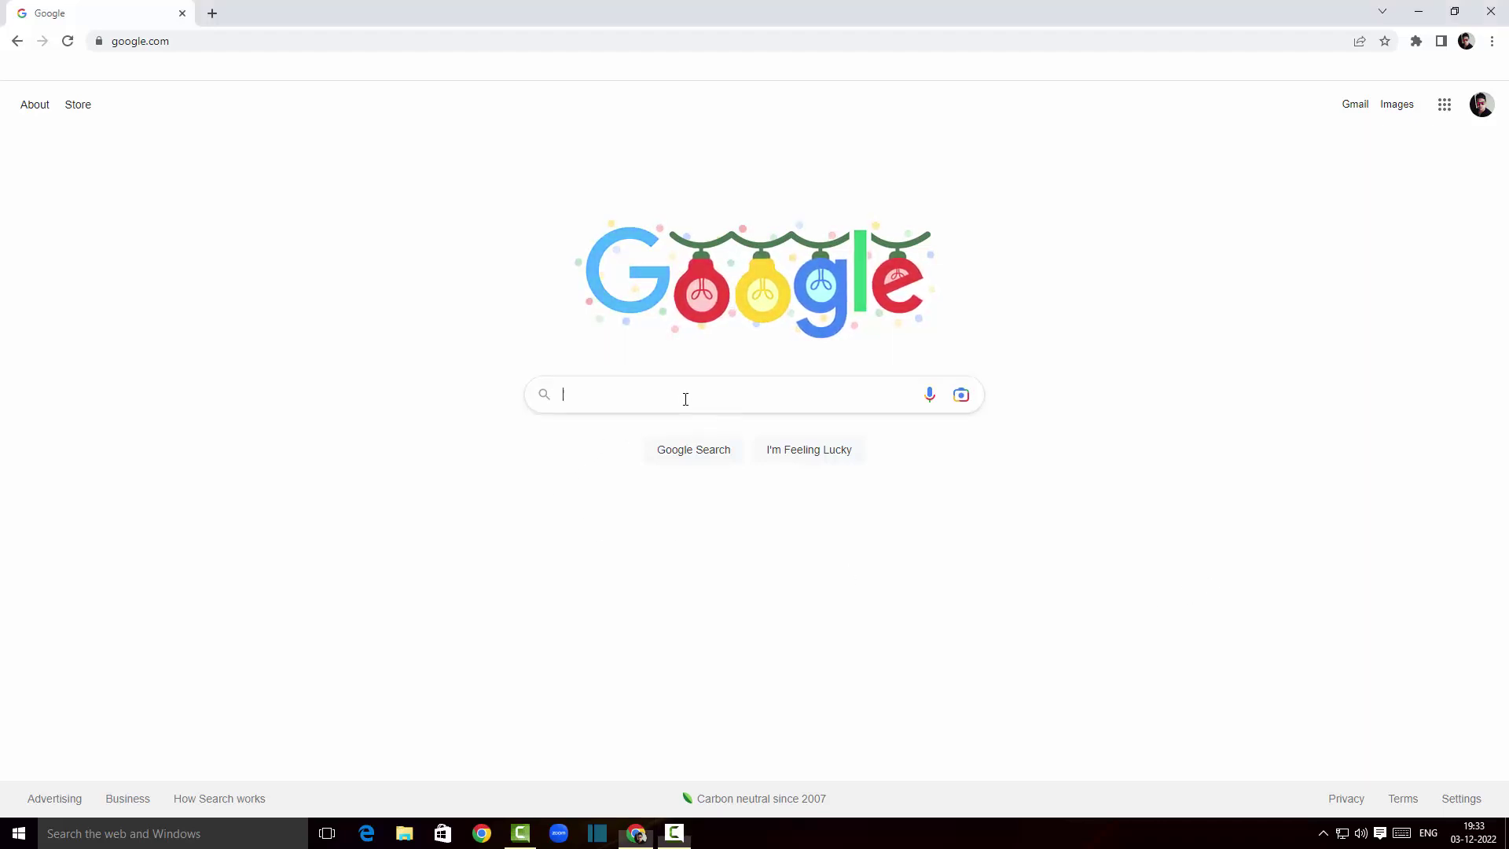
pyautogui.write('animo')
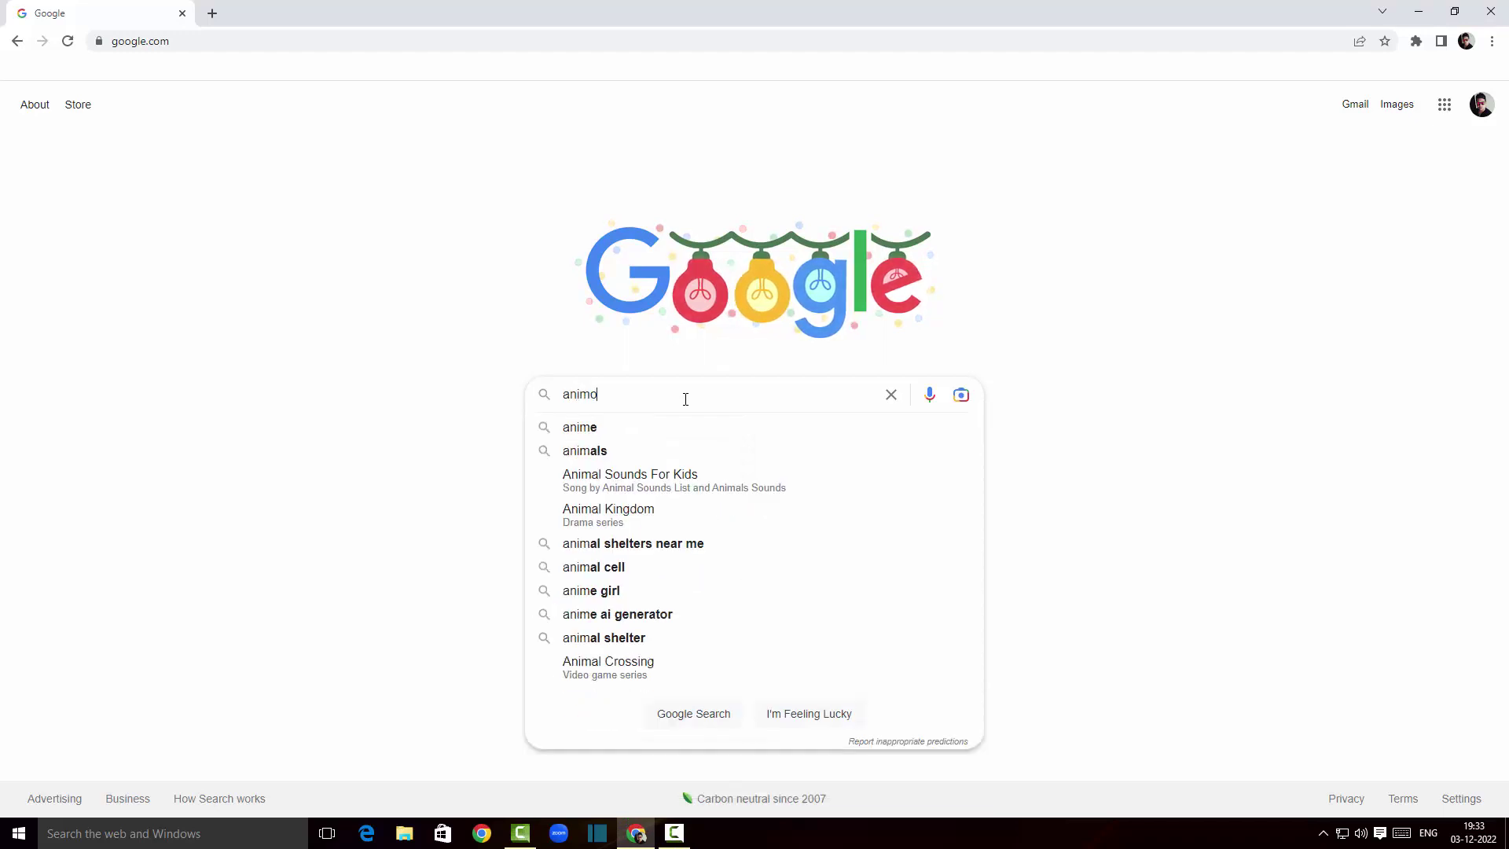
pyautogui.write('to')
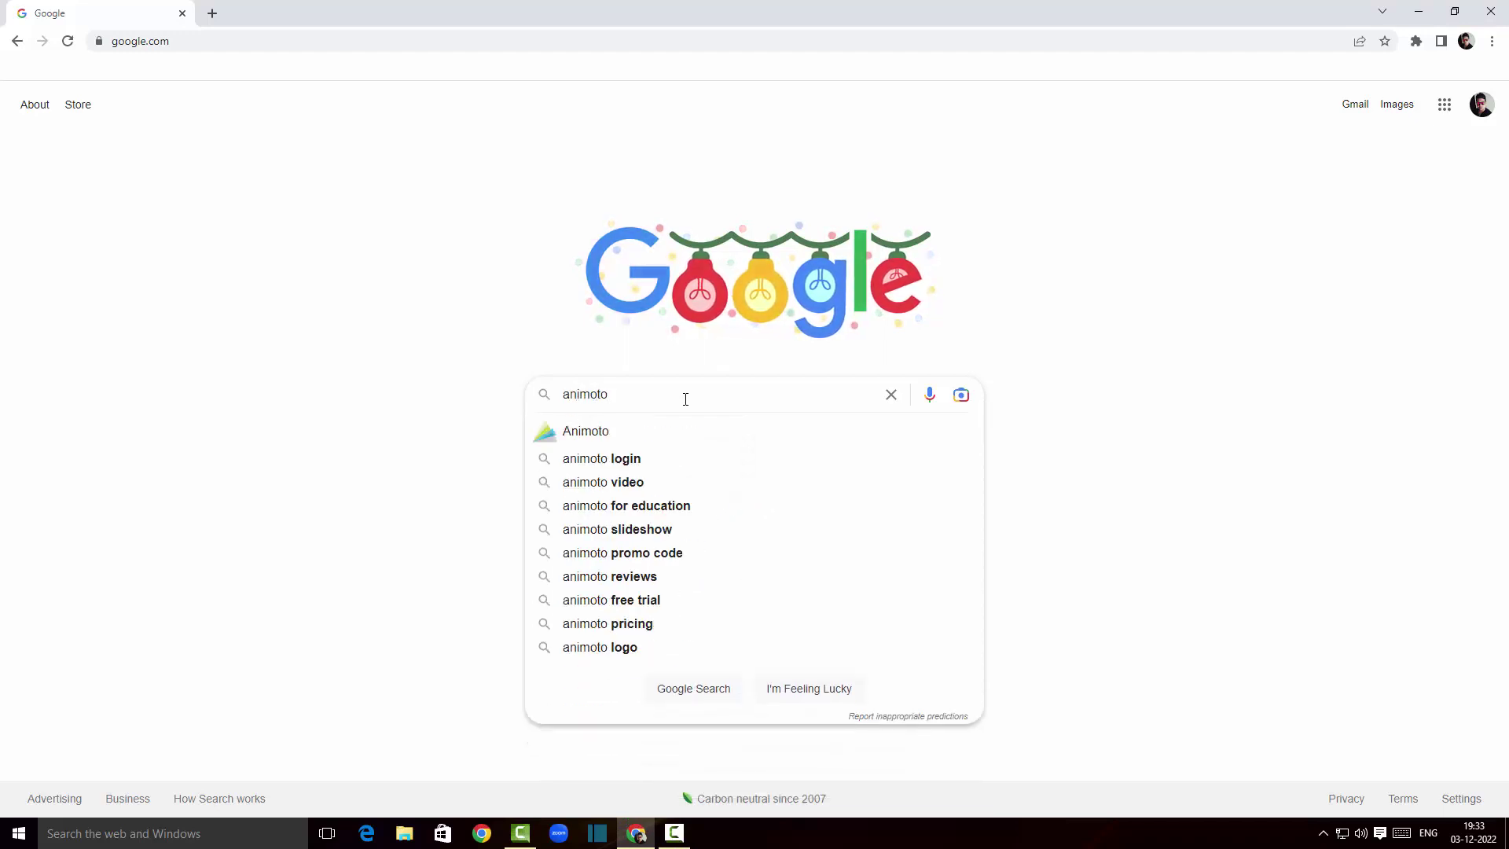
pyautogui.write(' screen rec')
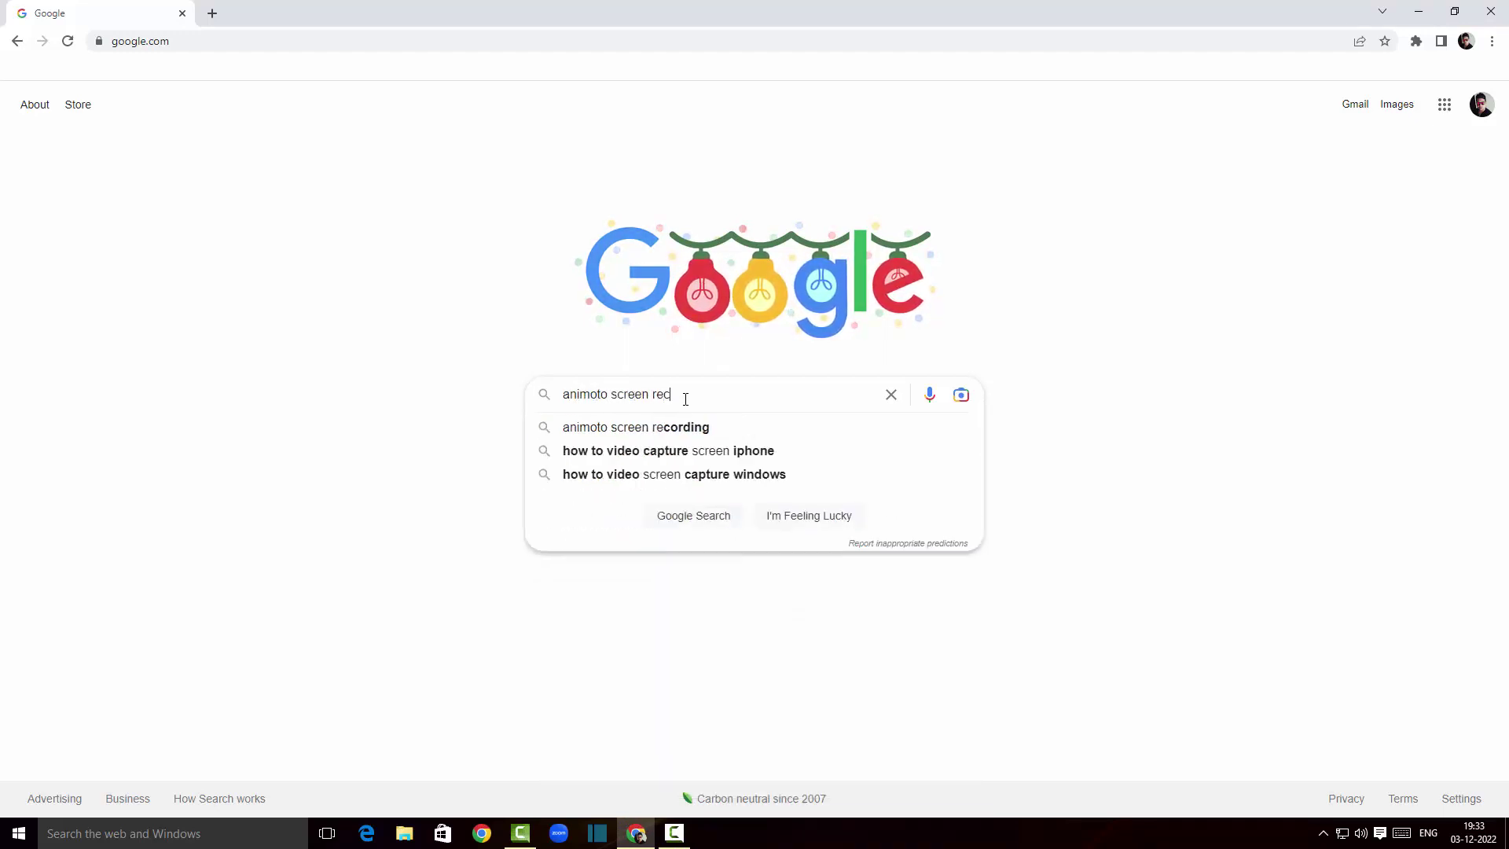
pyautogui.write('order')
pyautogui.press('Return')
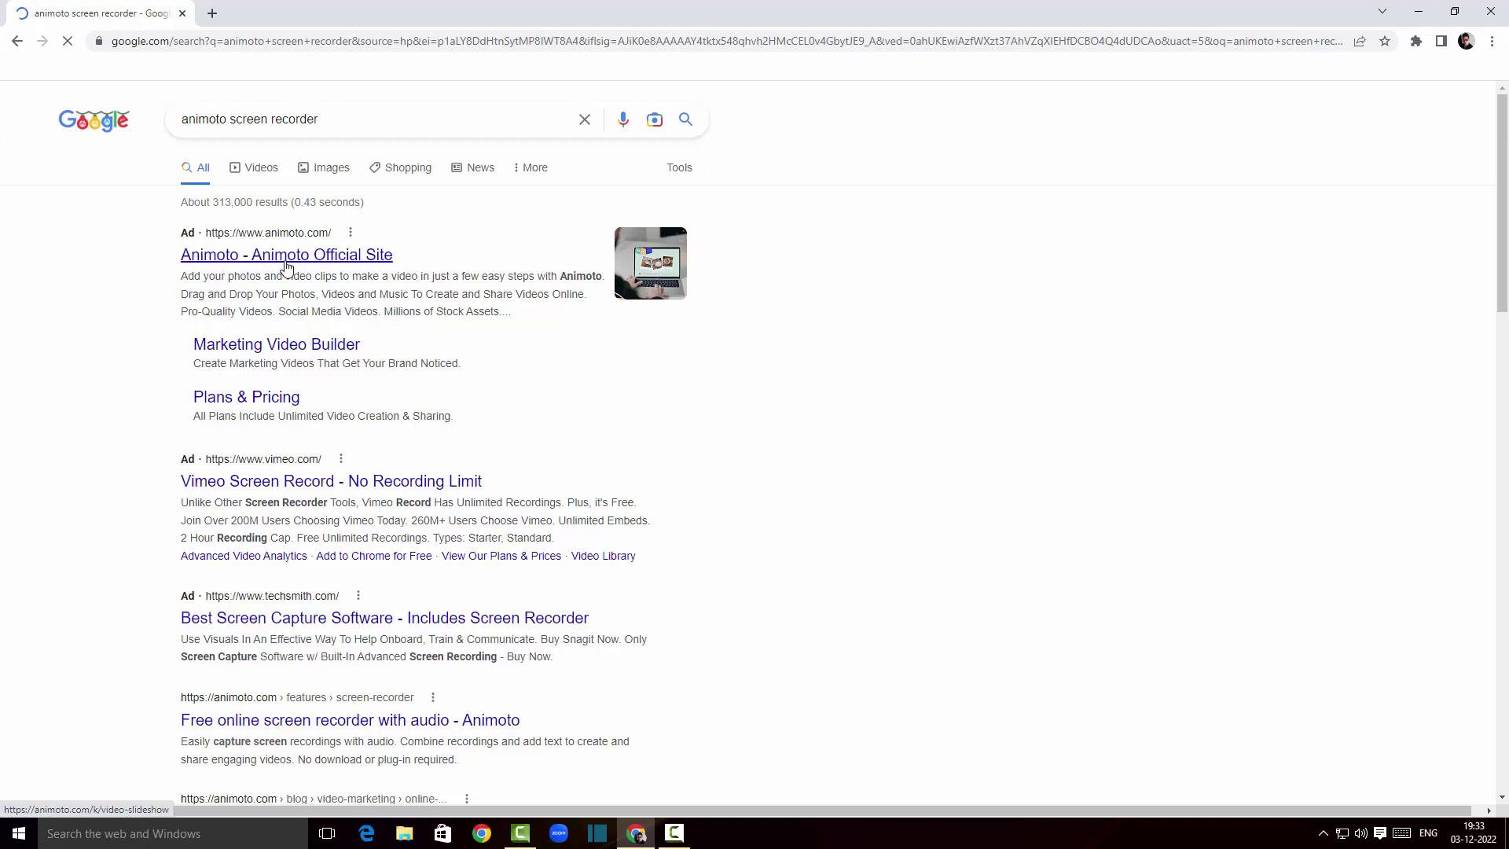
pyautogui.click(311, 262)
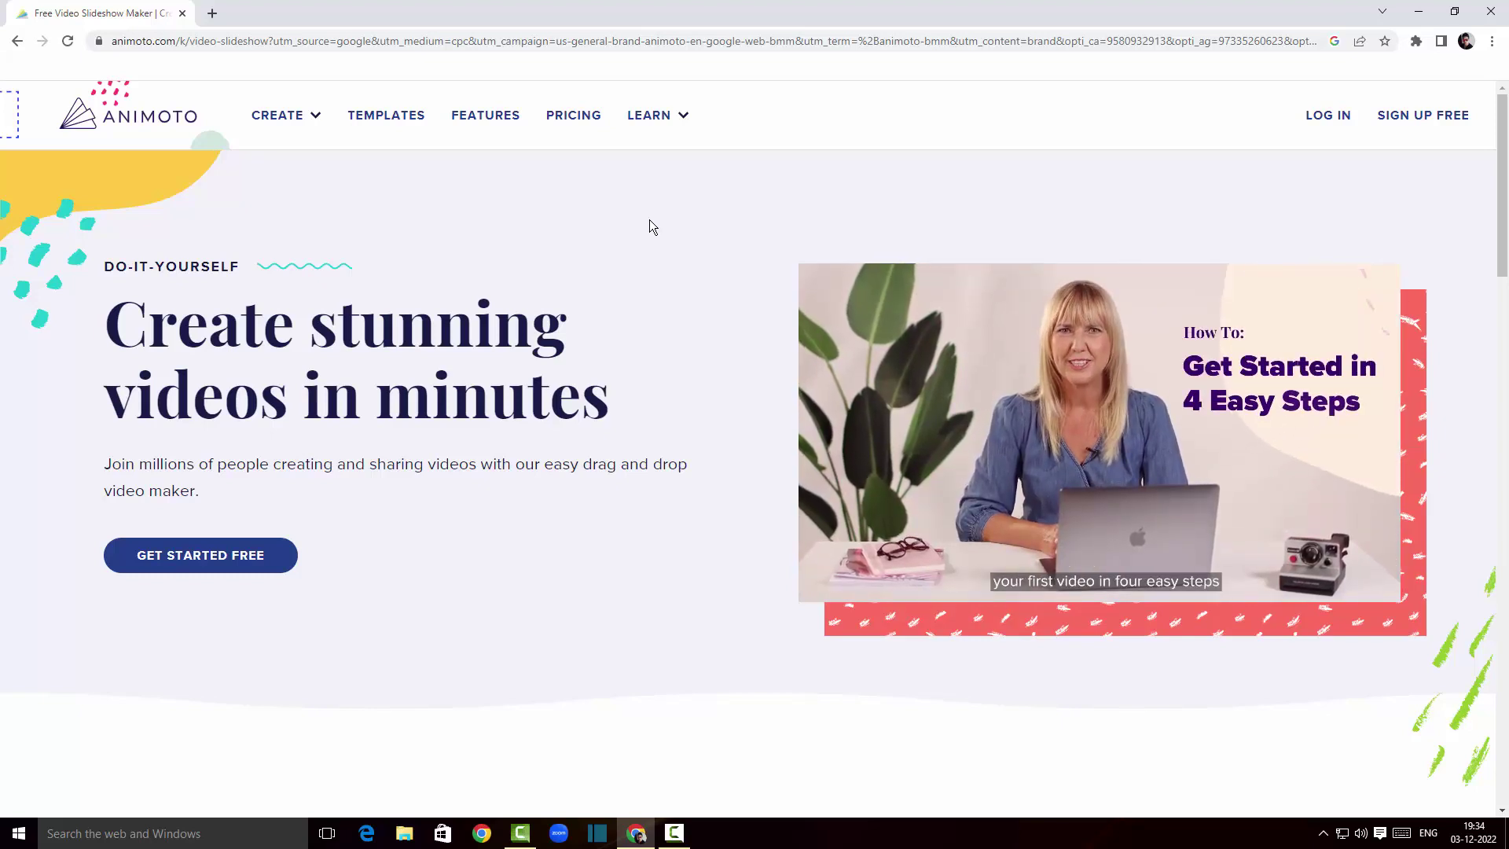
pyautogui.scroll(-4, 649, 220)
pyautogui.scroll(-4, 649, 220)
pyautogui.scroll(-2, 649, 228)
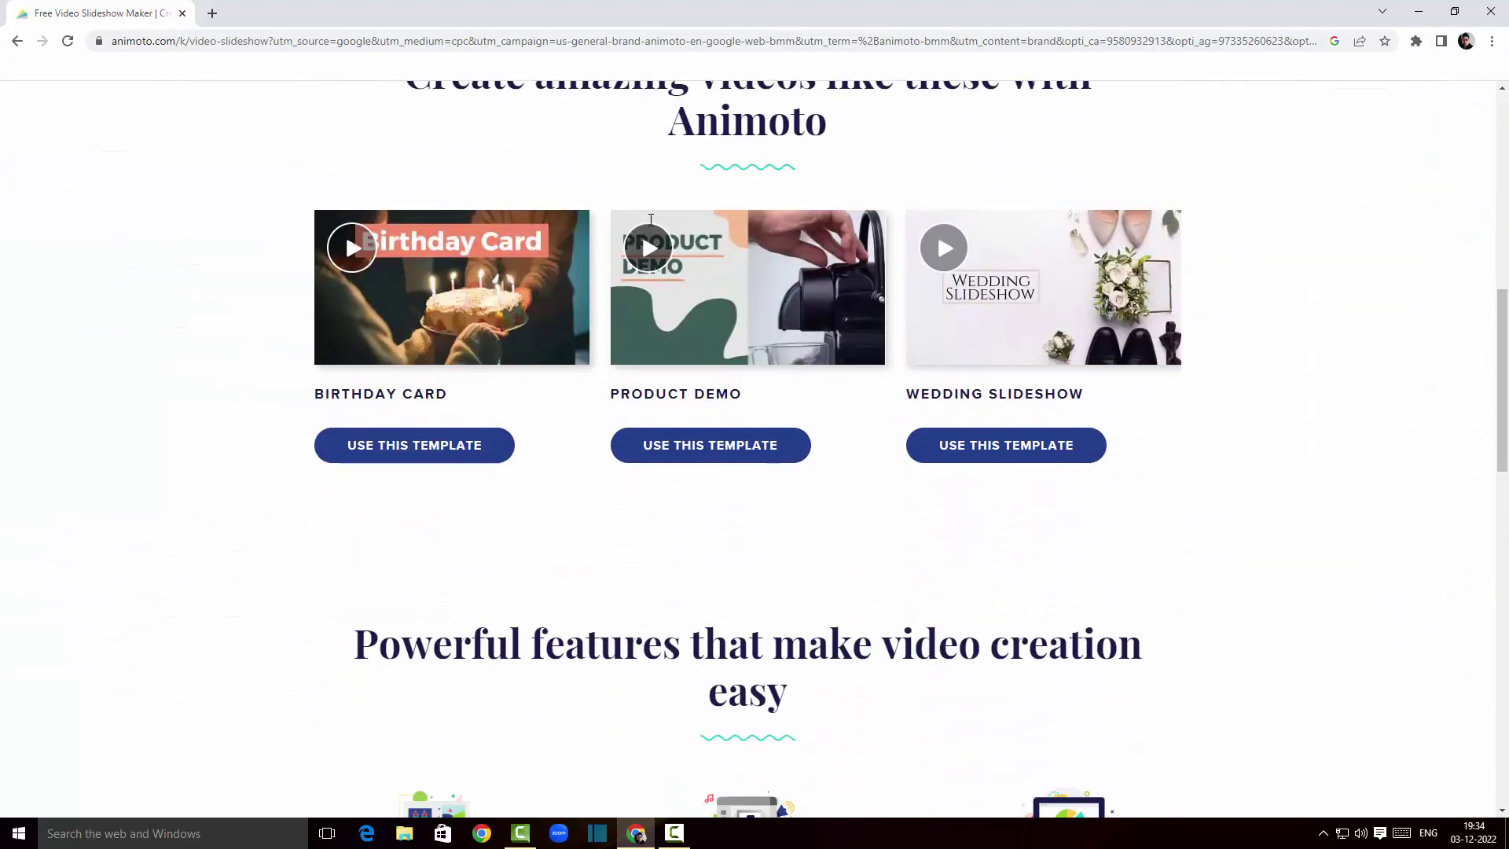
pyautogui.scroll(-7, 438, 507)
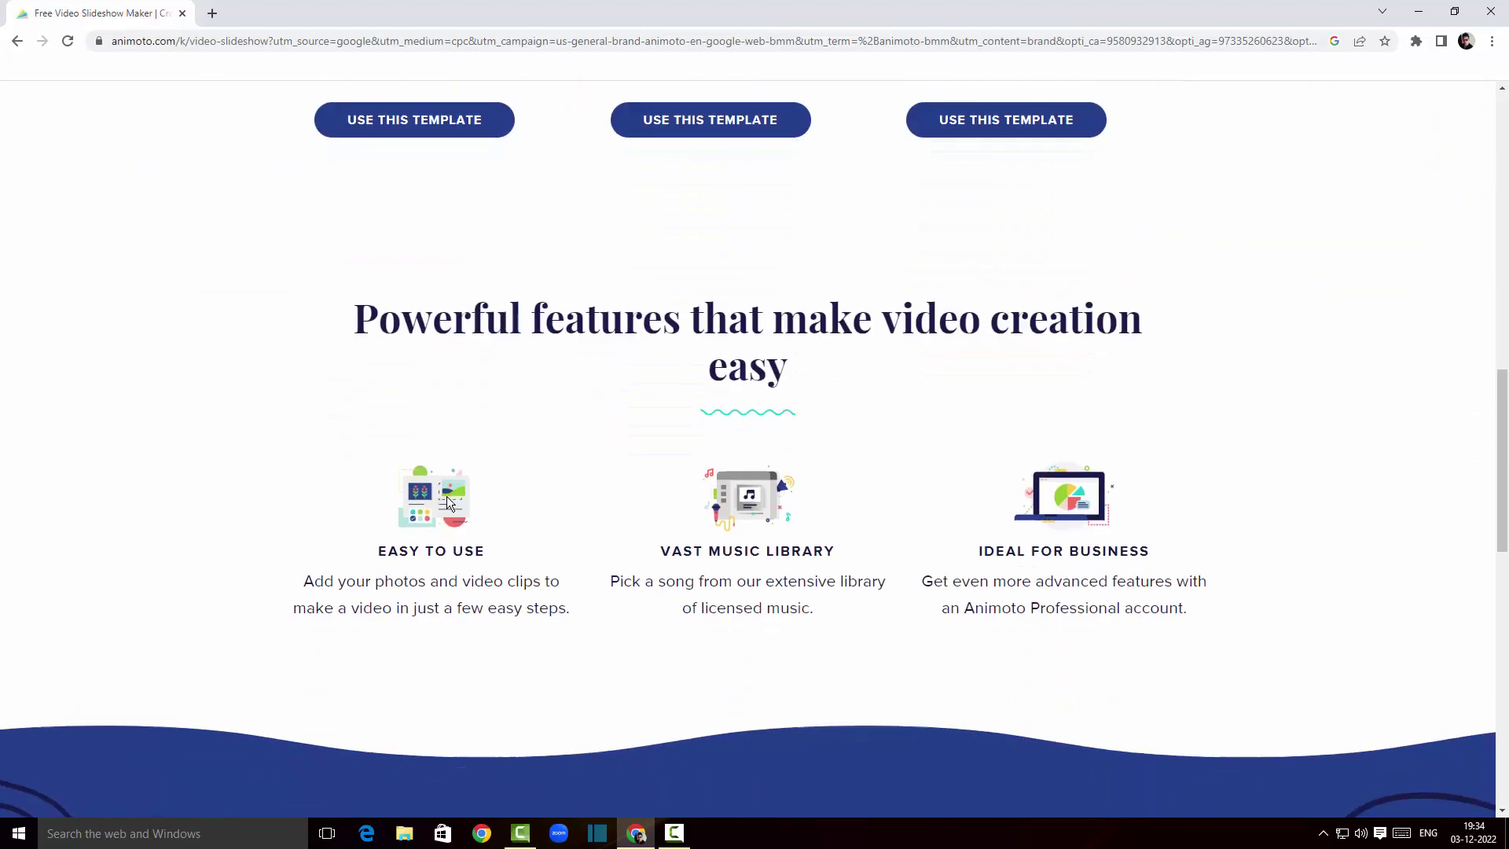
pyautogui.scroll(-5, 448, 489)
pyautogui.scroll(20, 449, 486)
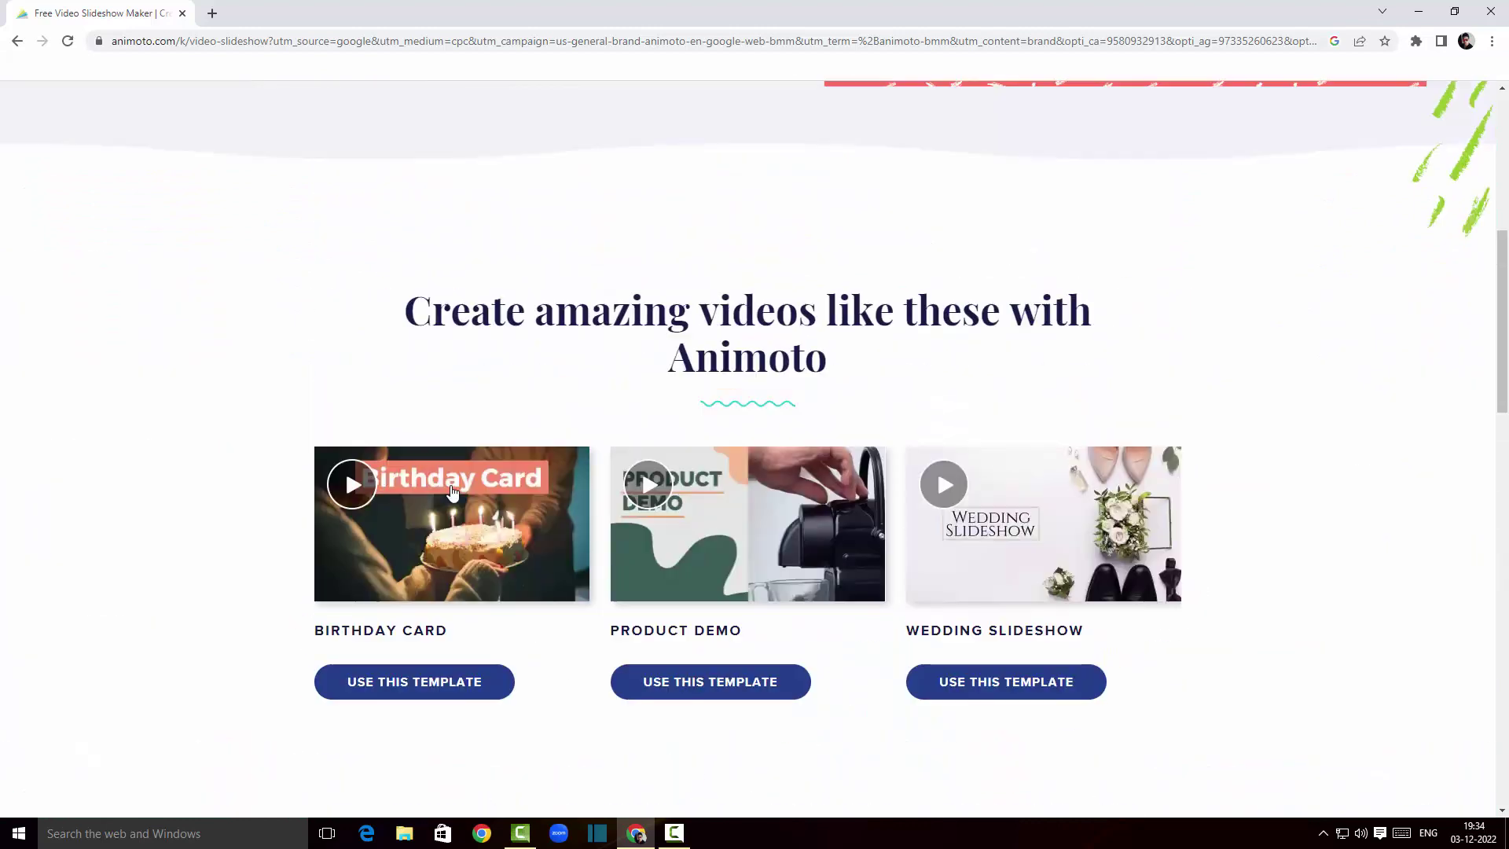
pyautogui.scroll(1, 452, 493)
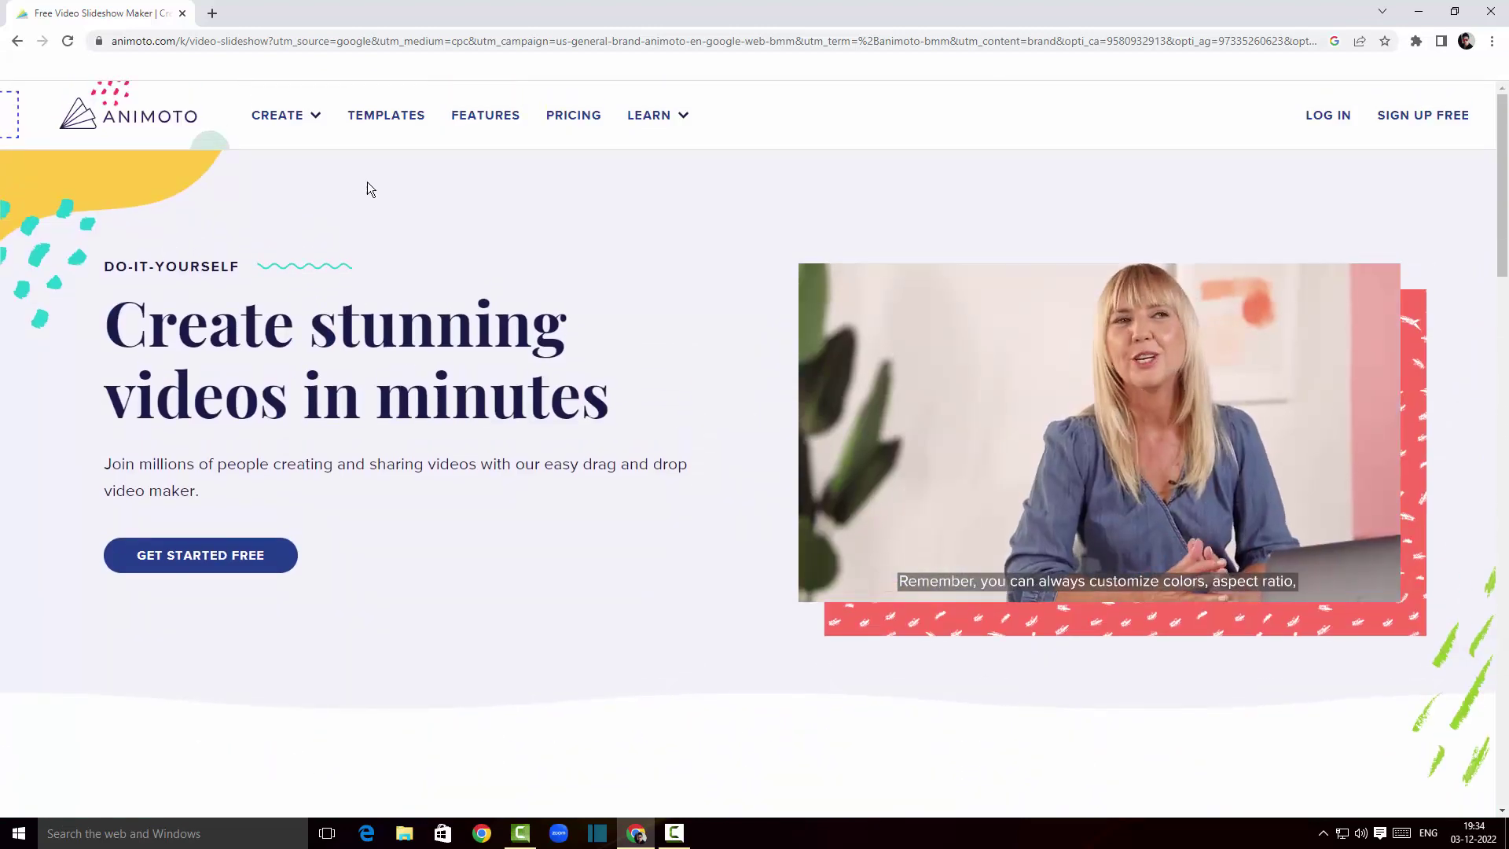
pyautogui.click(407, 126)
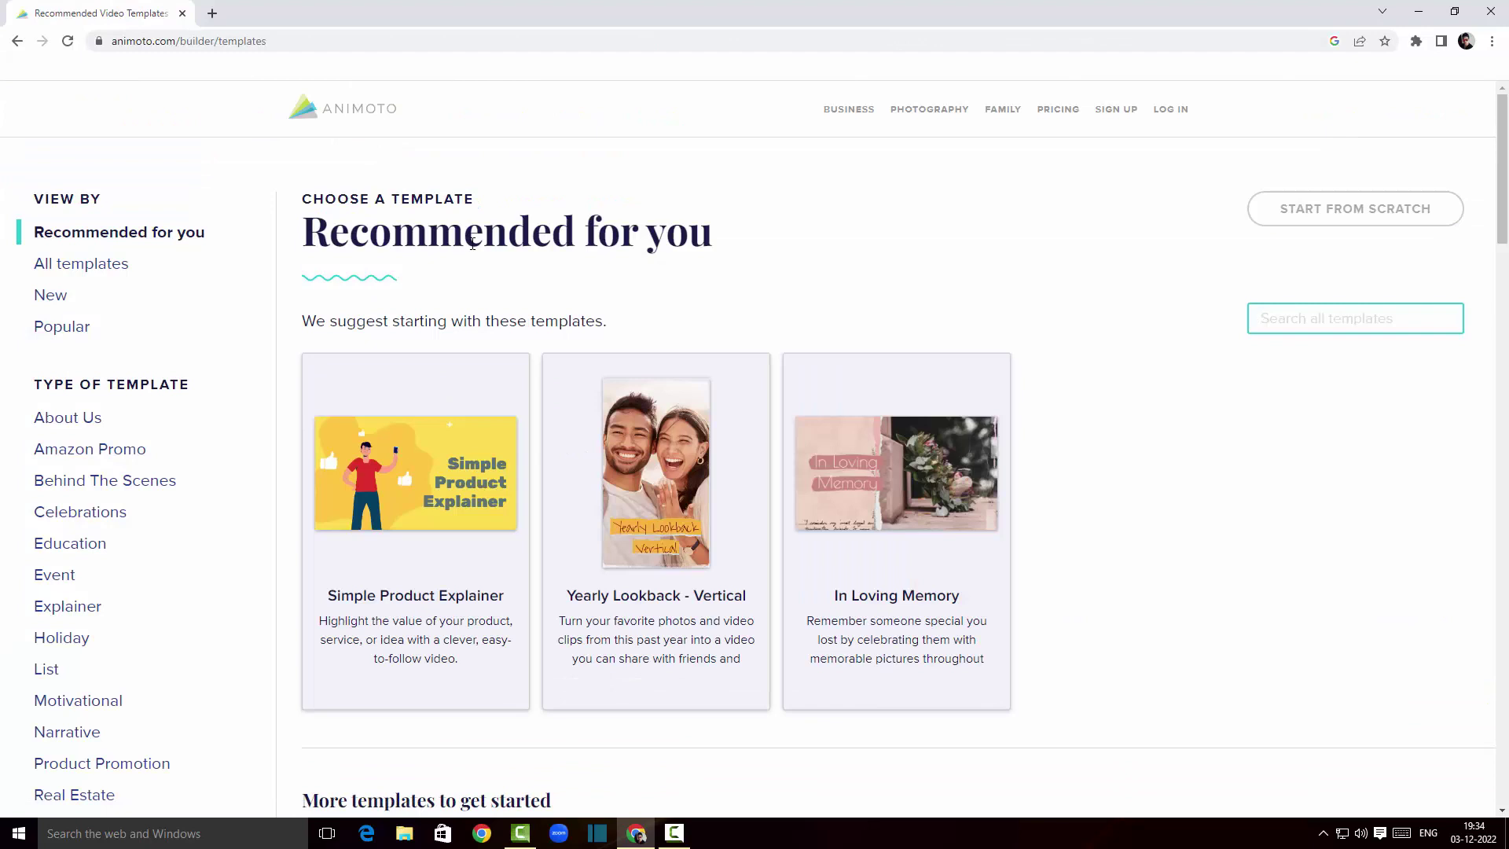
pyautogui.scroll(-2, 473, 244)
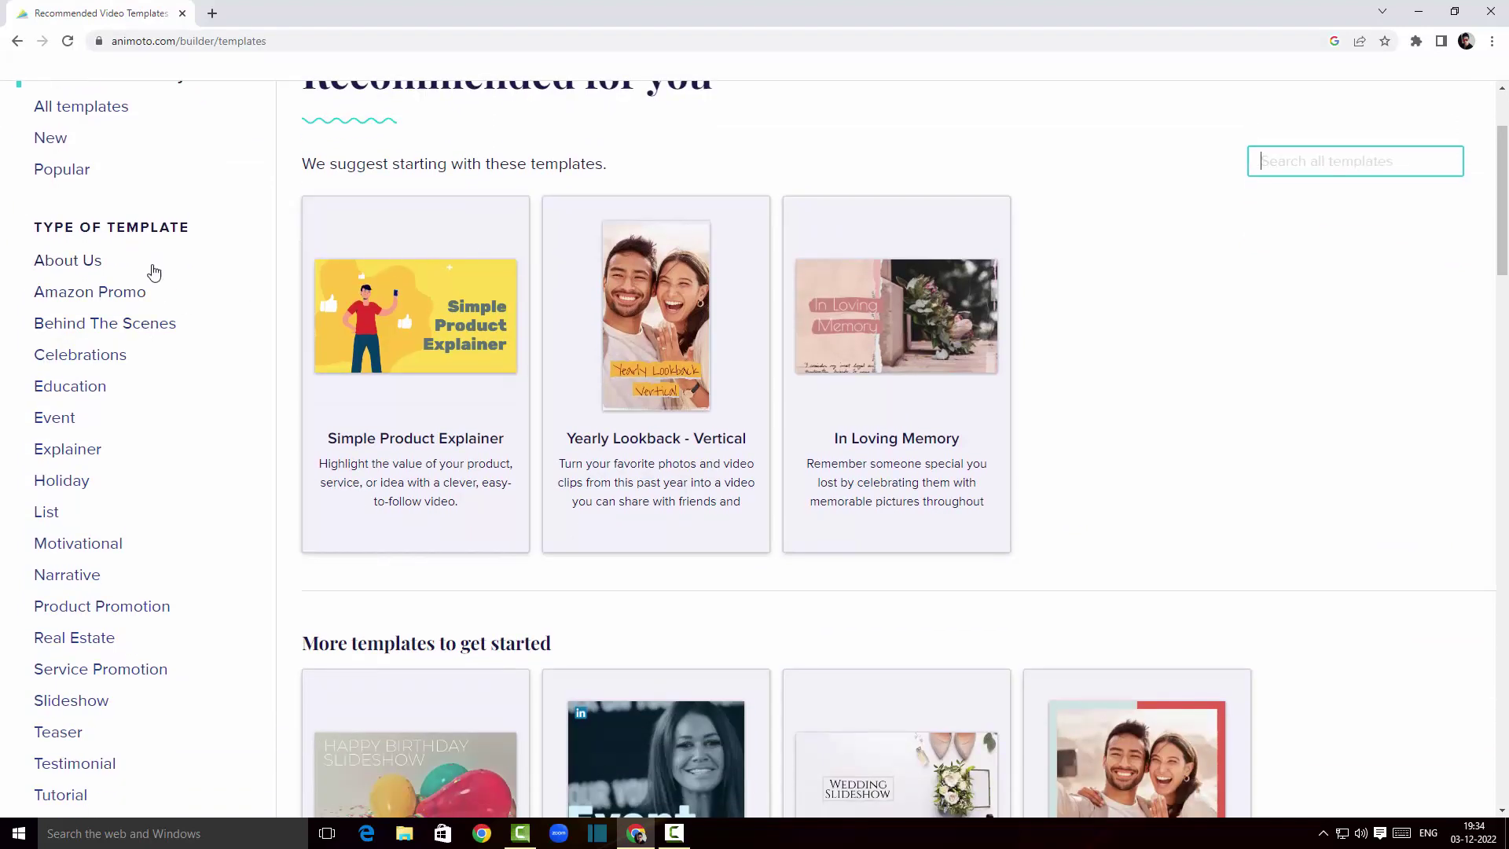
pyautogui.scroll(-1, 147, 295)
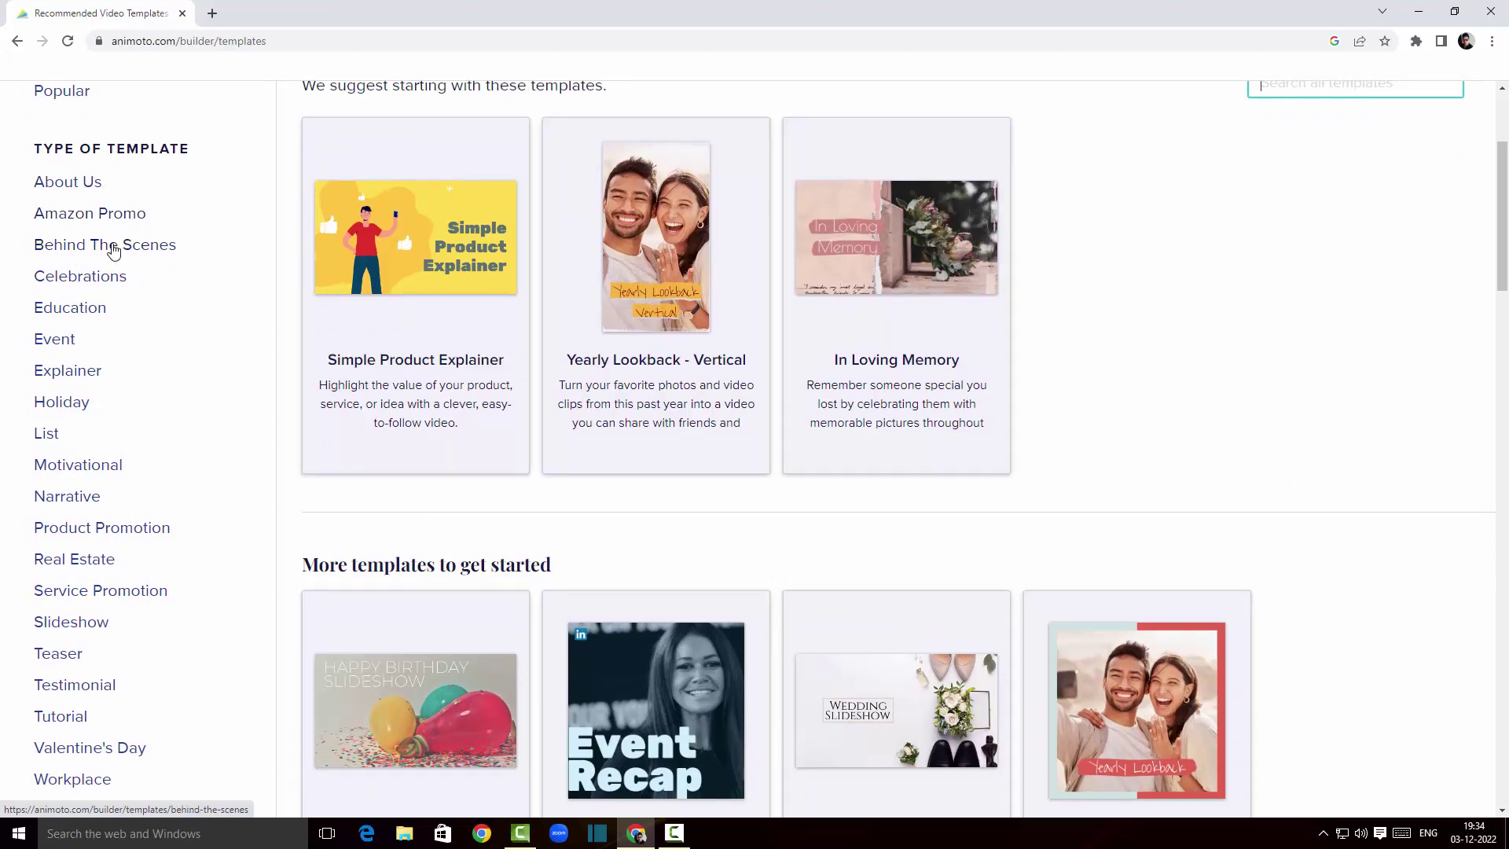
pyautogui.scroll(-1, 111, 248)
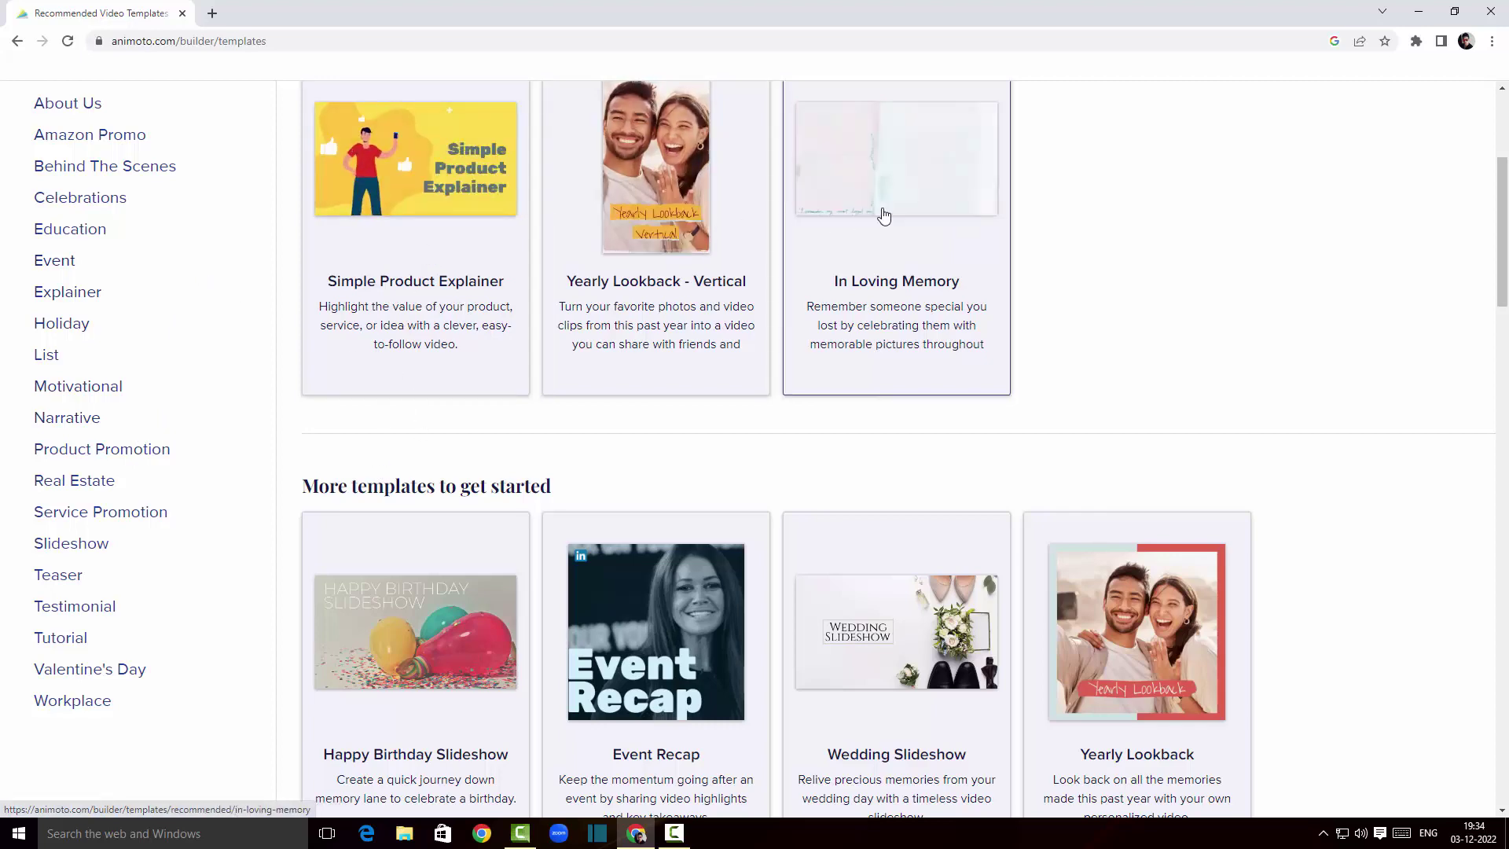
pyautogui.scroll(-2, 389, 629)
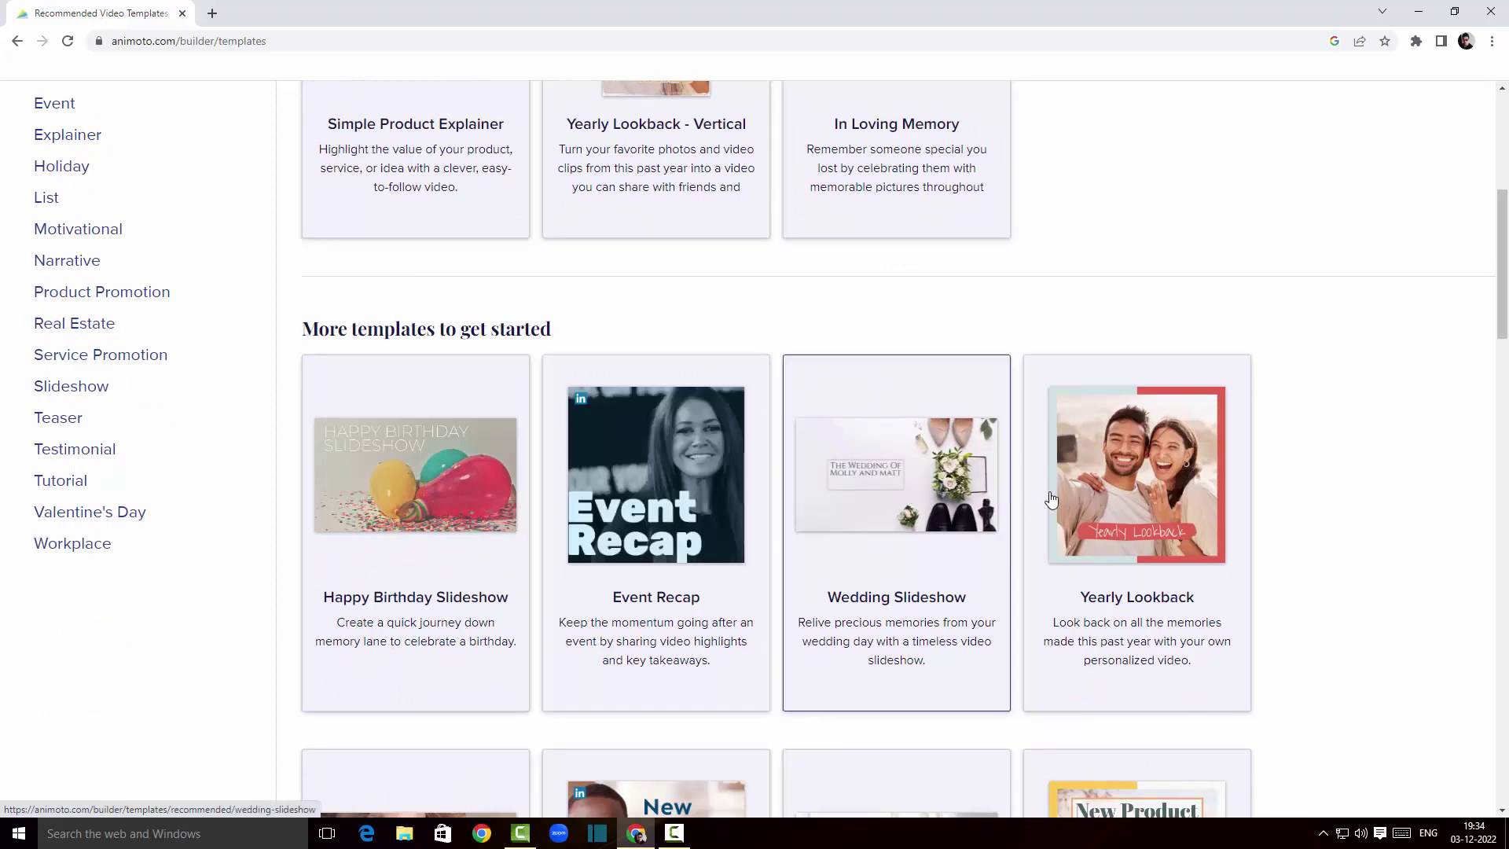
pyautogui.scroll(-3, 1121, 499)
pyautogui.scroll(1, 1125, 497)
pyautogui.scroll(8, 1126, 497)
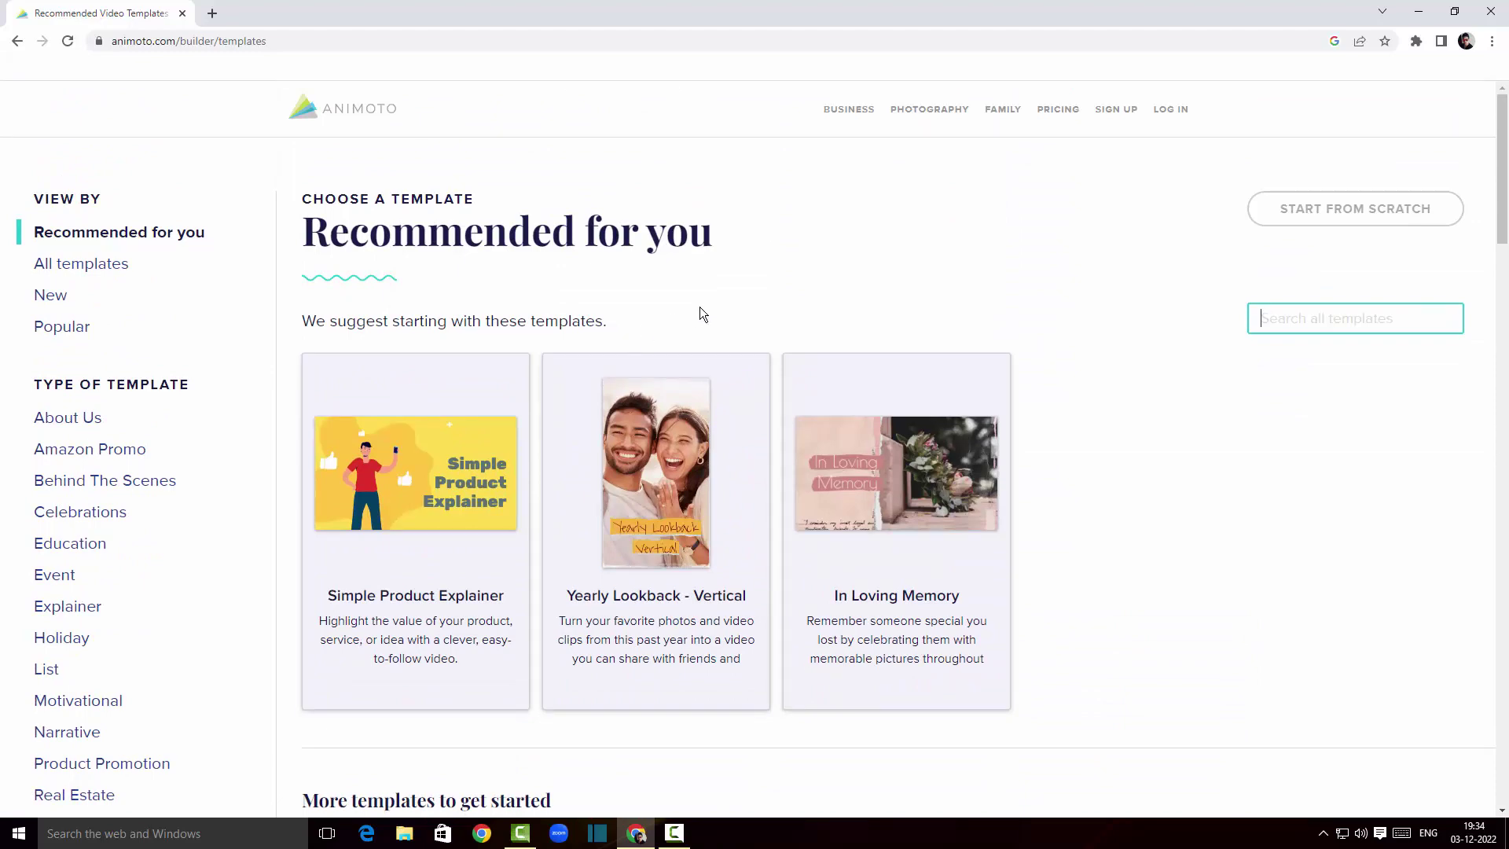
pyautogui.click(17, 44)
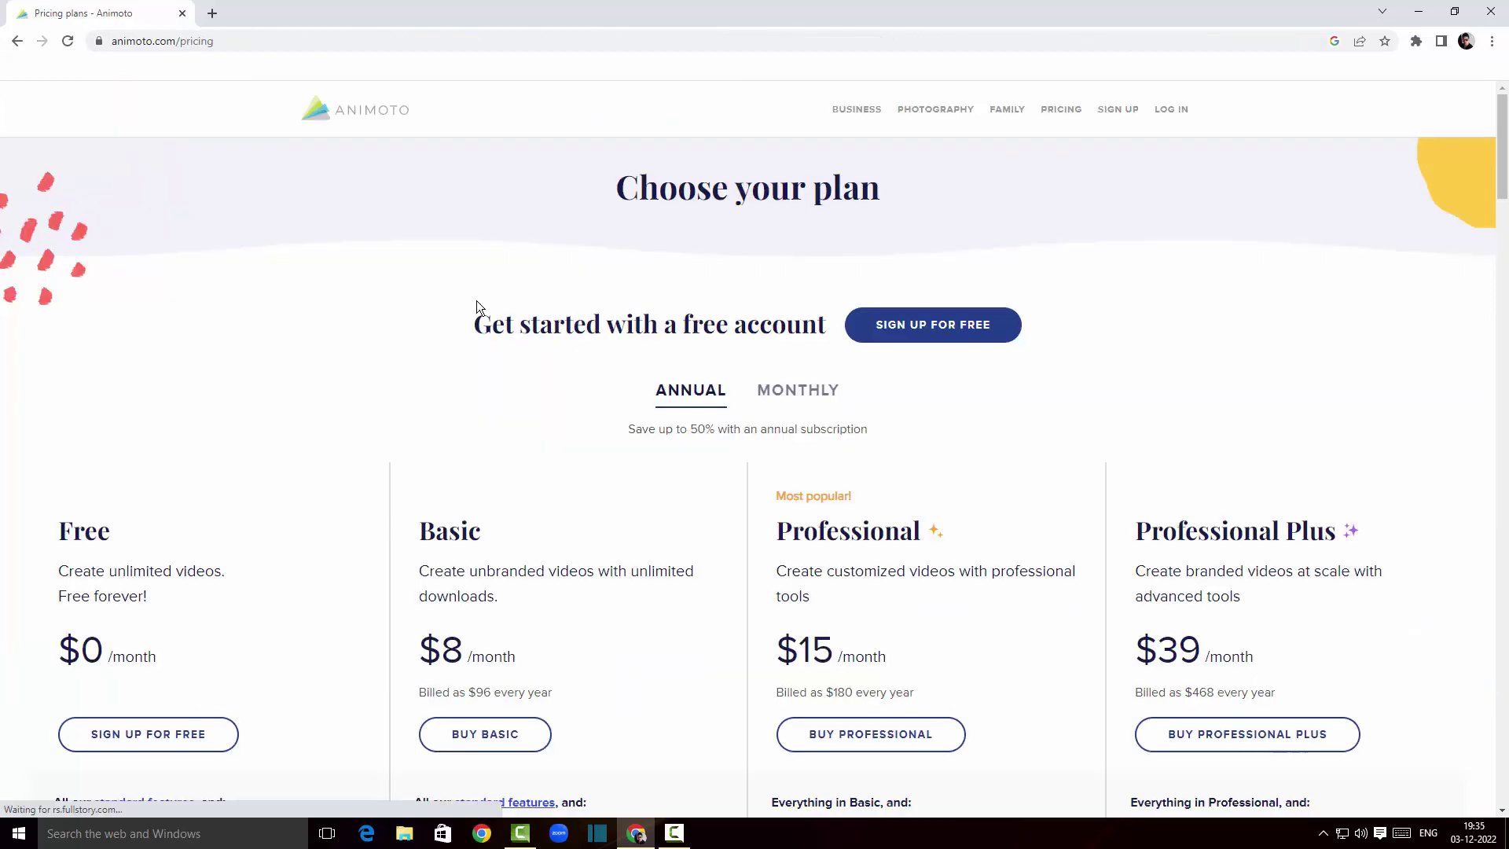
# Scroll through the annual plans ($96, $180, $468 per year) and their feature lists
pyautogui.scroll(-2, 476, 299)
pyautogui.scroll(-3, 477, 303)
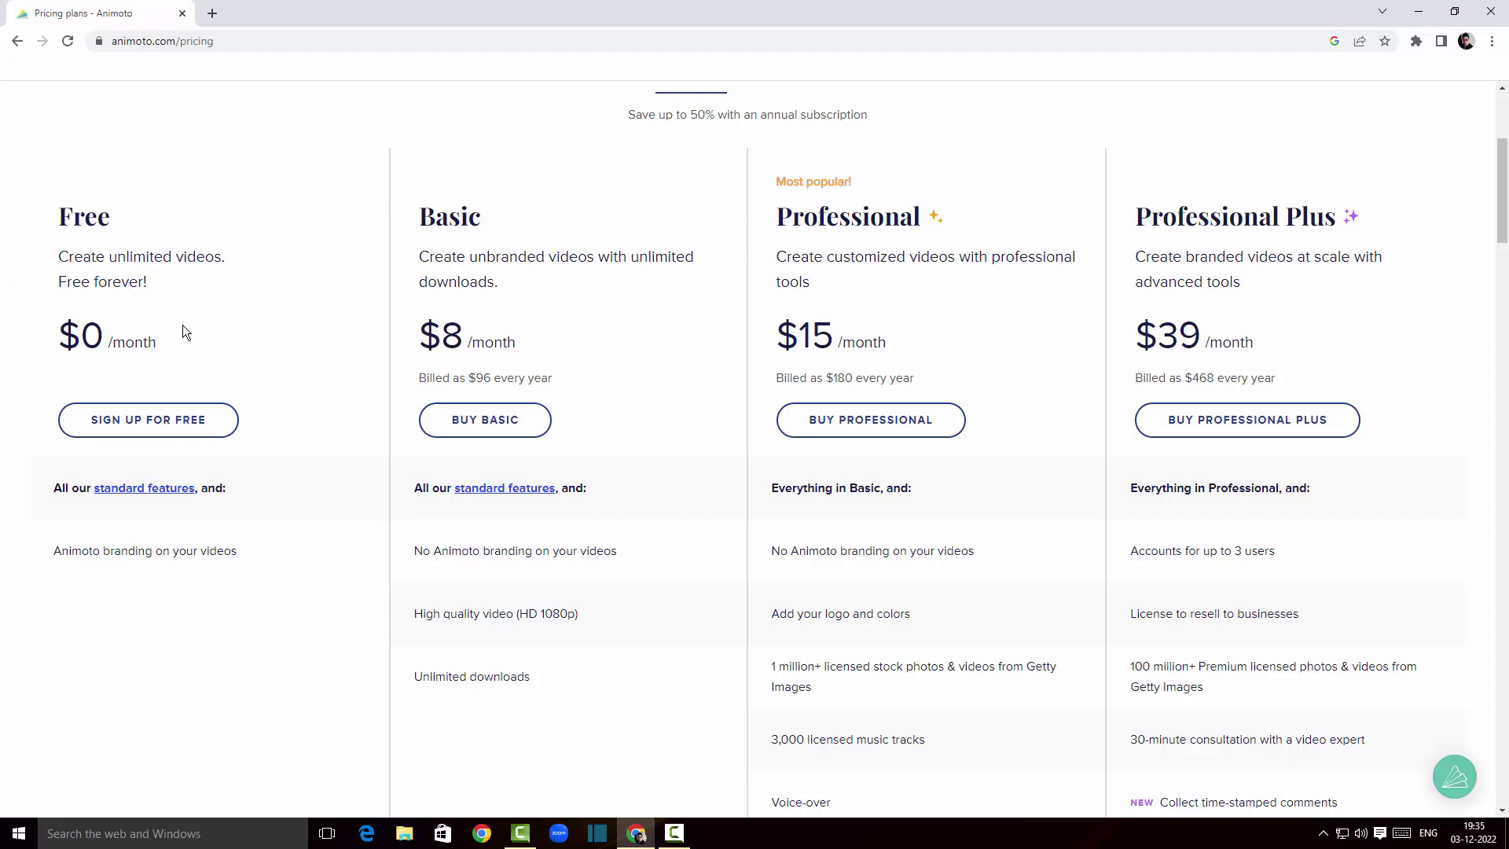
pyautogui.scroll(-1, 187, 324)
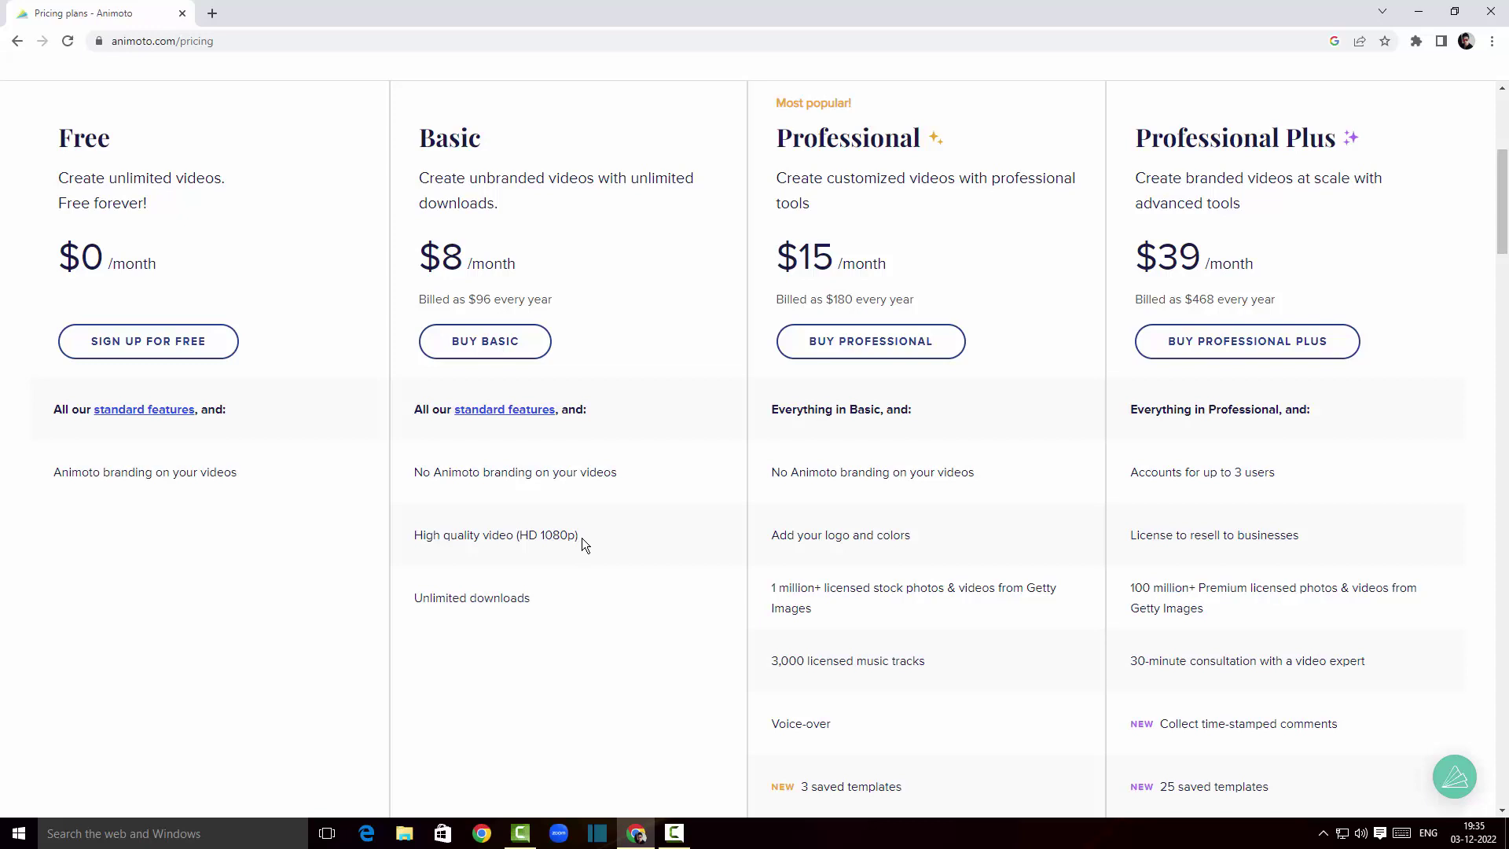
pyautogui.scroll(3, 581, 542)
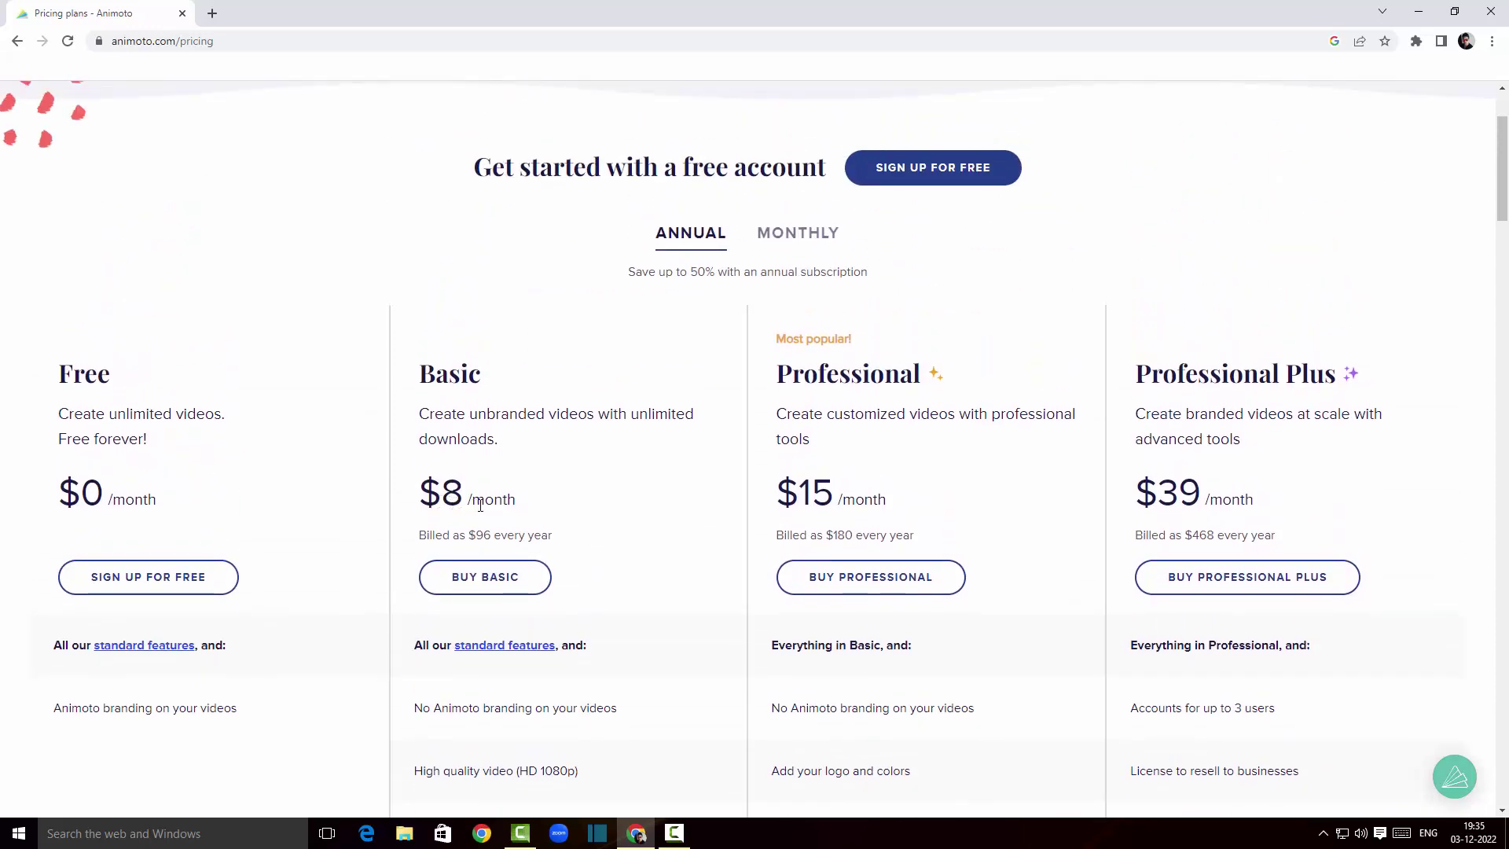
pyautogui.scroll(-1, 698, 496)
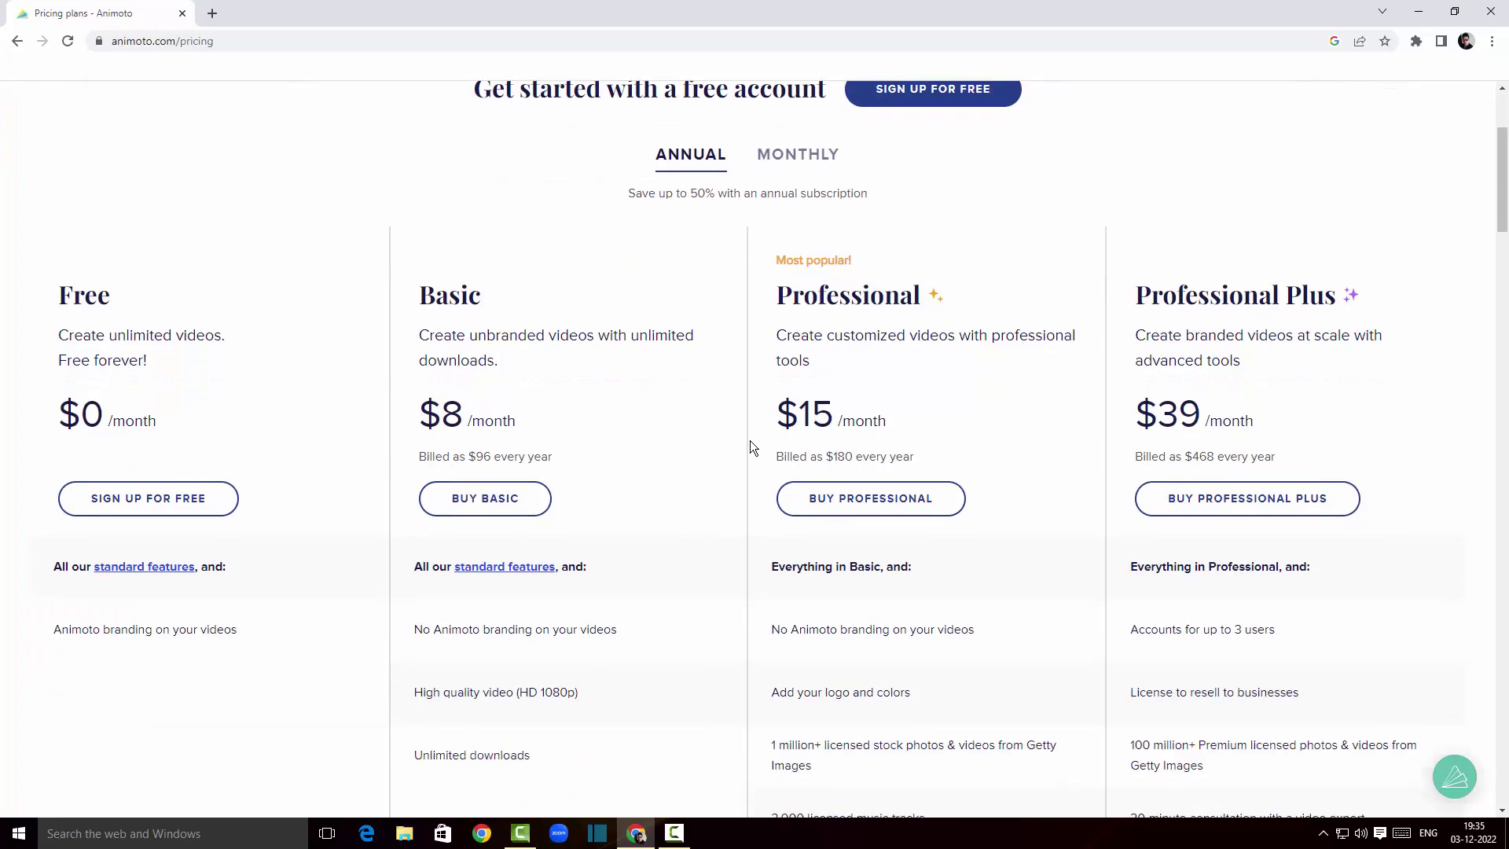
pyautogui.scroll(-1, 786, 428)
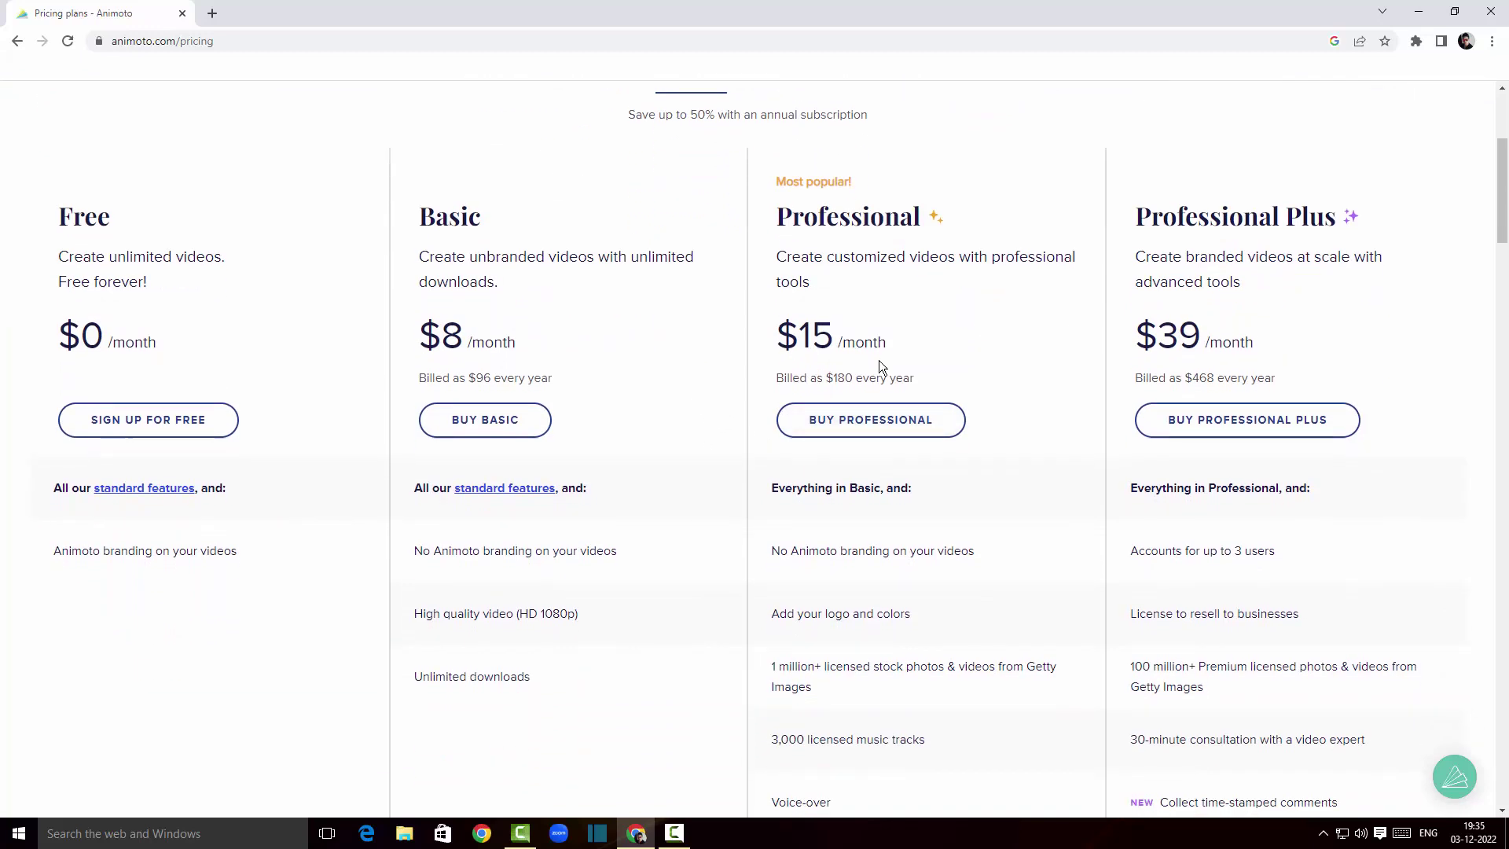
pyautogui.scroll(-3, 878, 363)
pyautogui.scroll(-1, 879, 366)
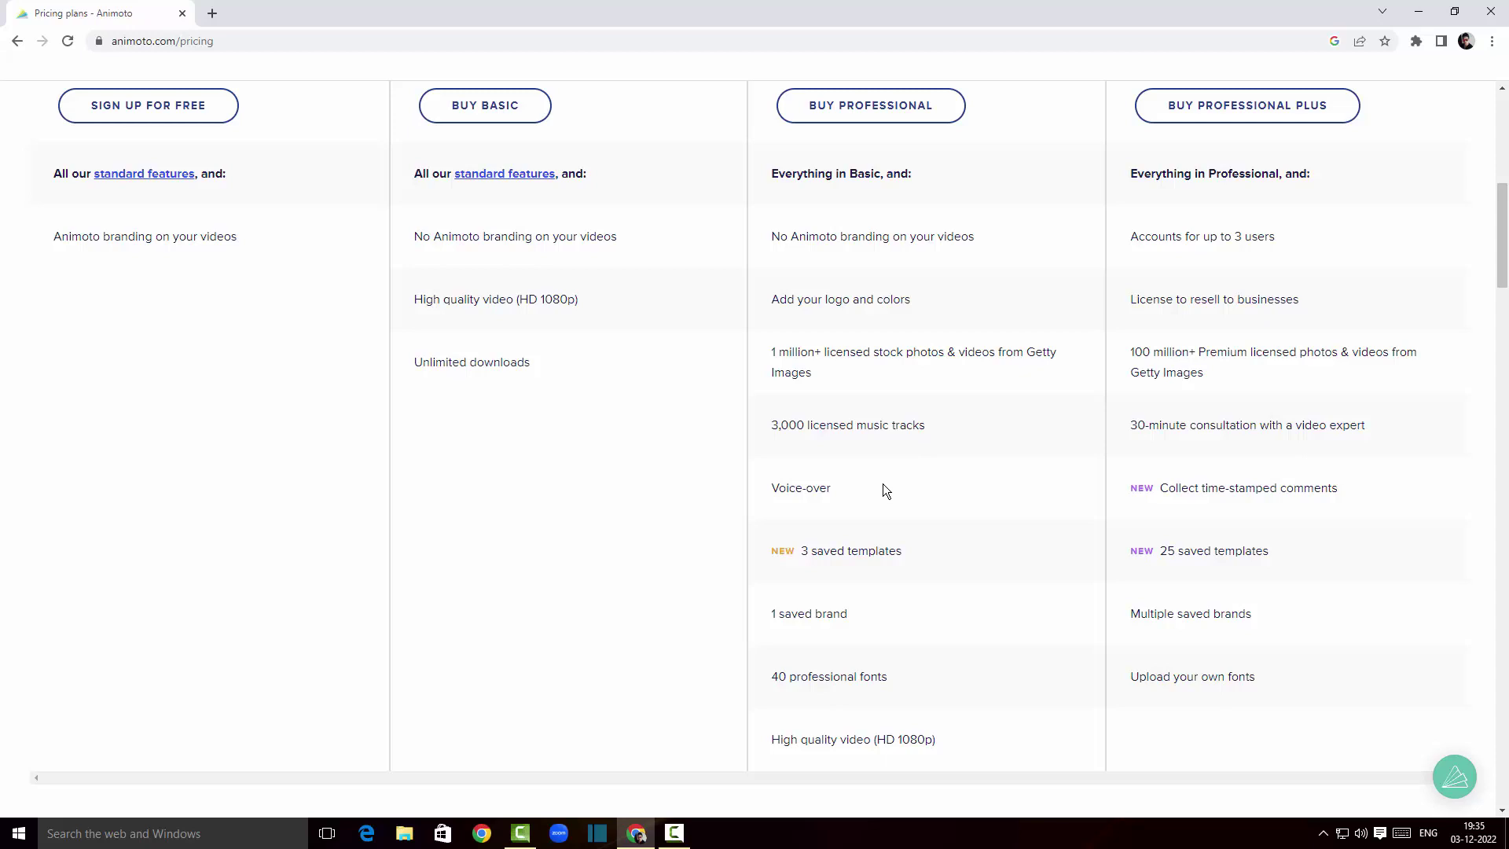
pyautogui.scroll(-1, 886, 490)
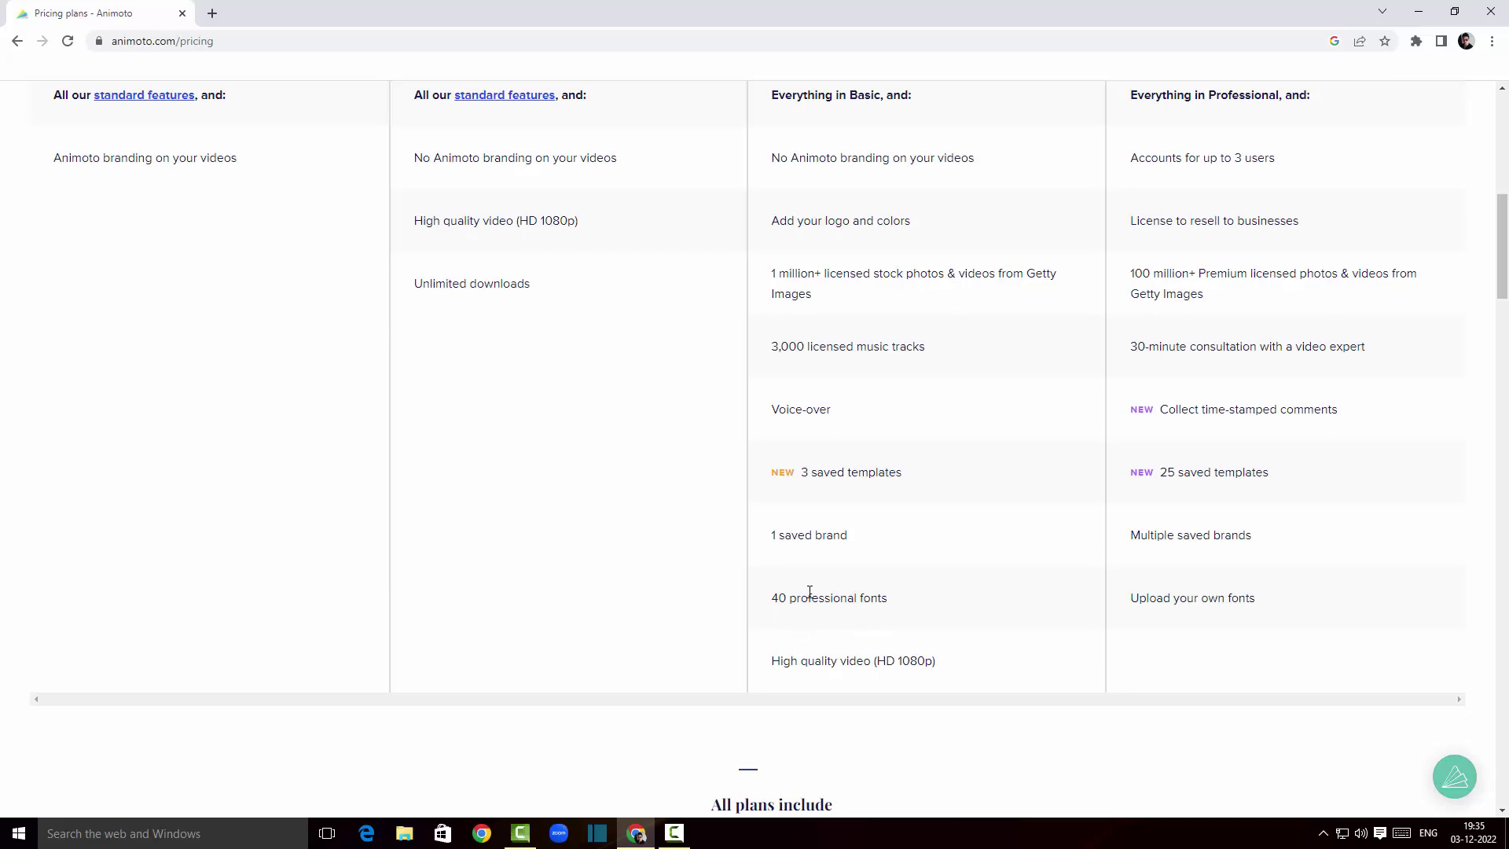
pyautogui.scroll(2, 809, 592)
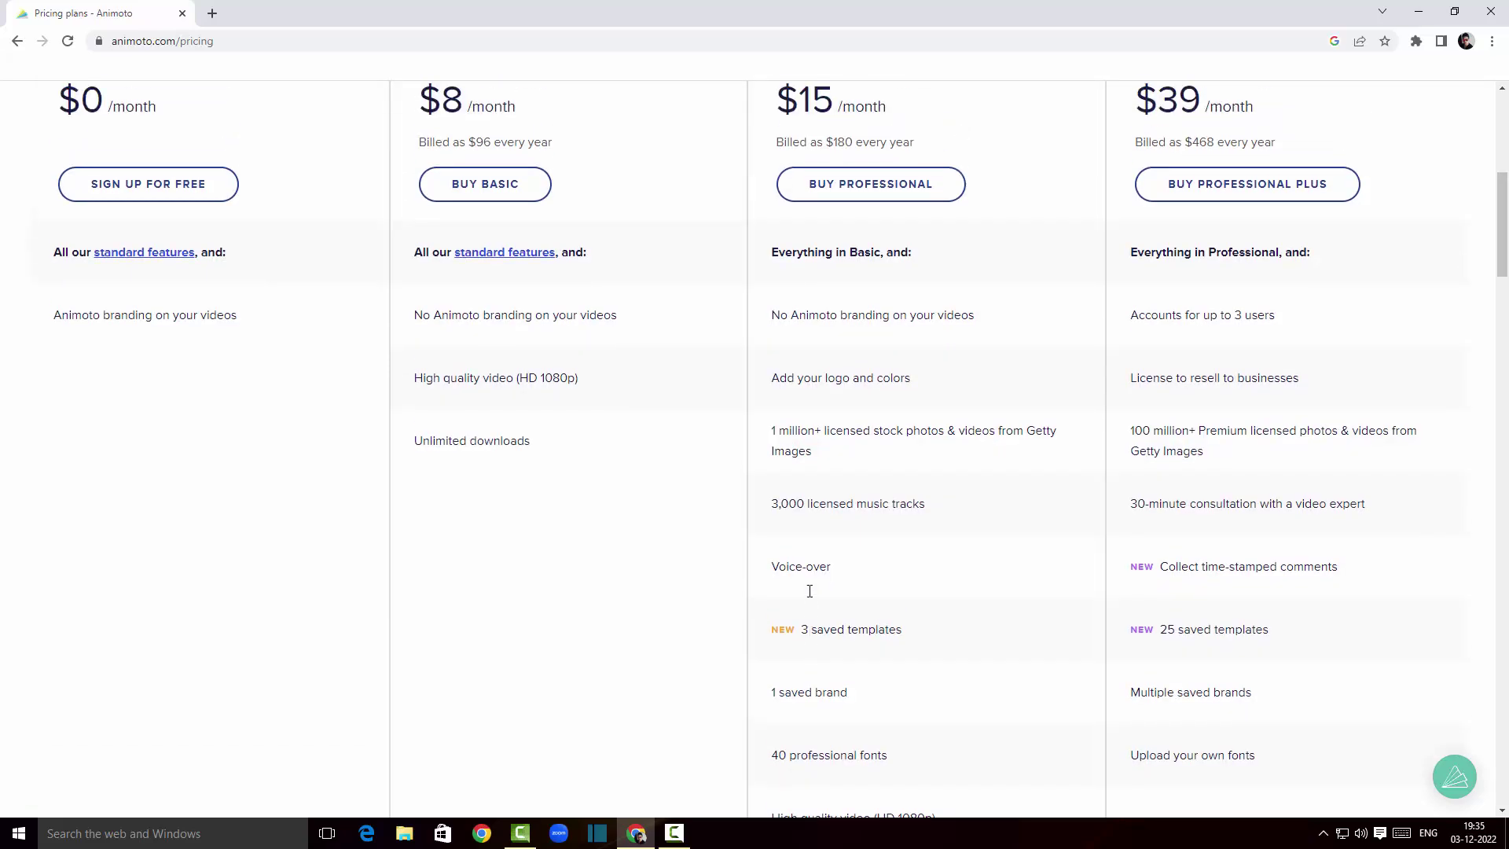
pyautogui.scroll(1, 810, 591)
pyautogui.scroll(2, 843, 591)
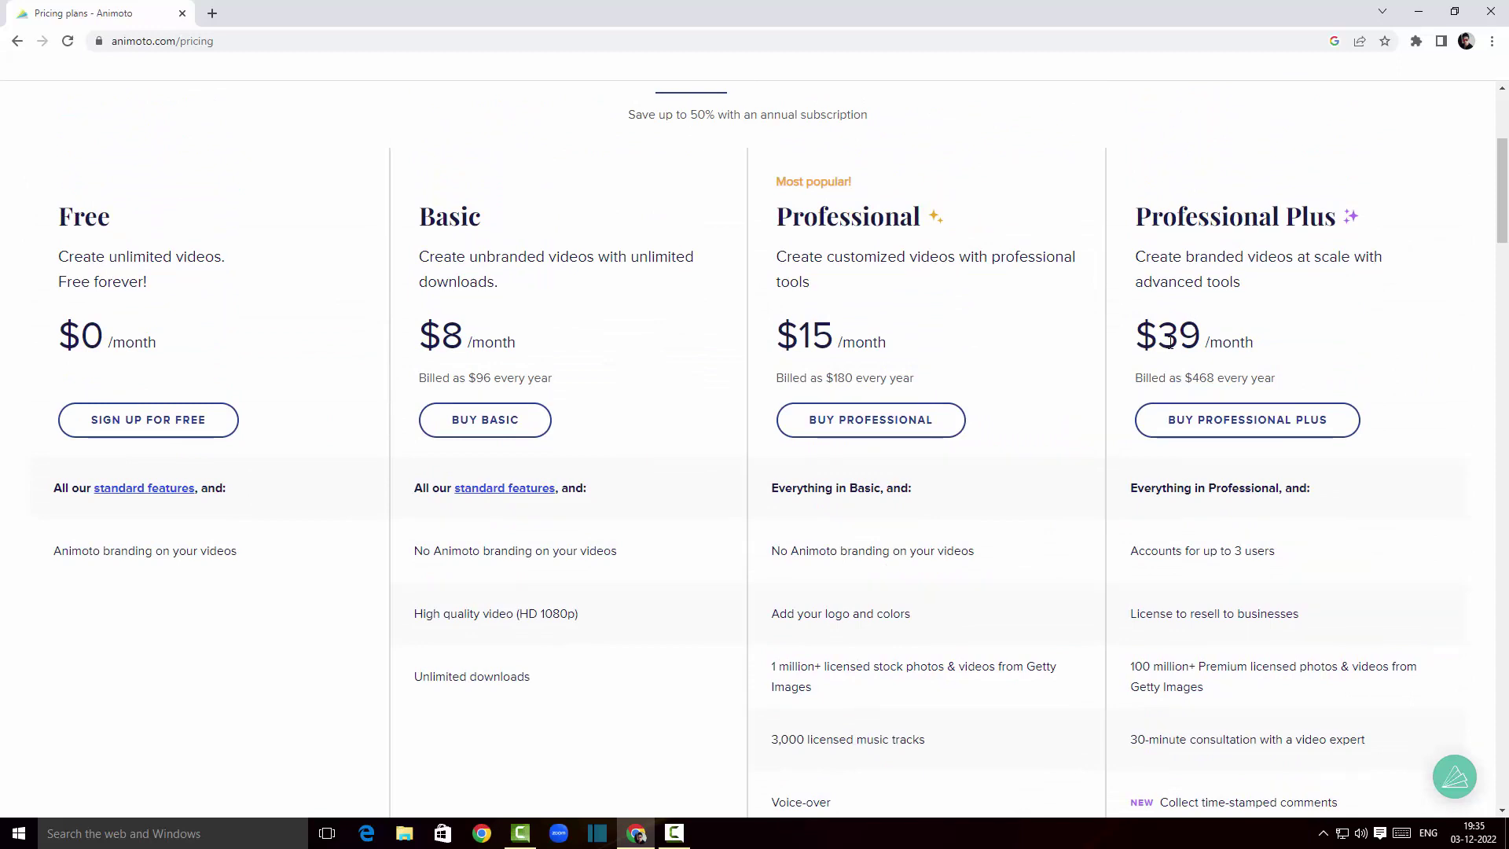
pyautogui.scroll(-3, 1170, 342)
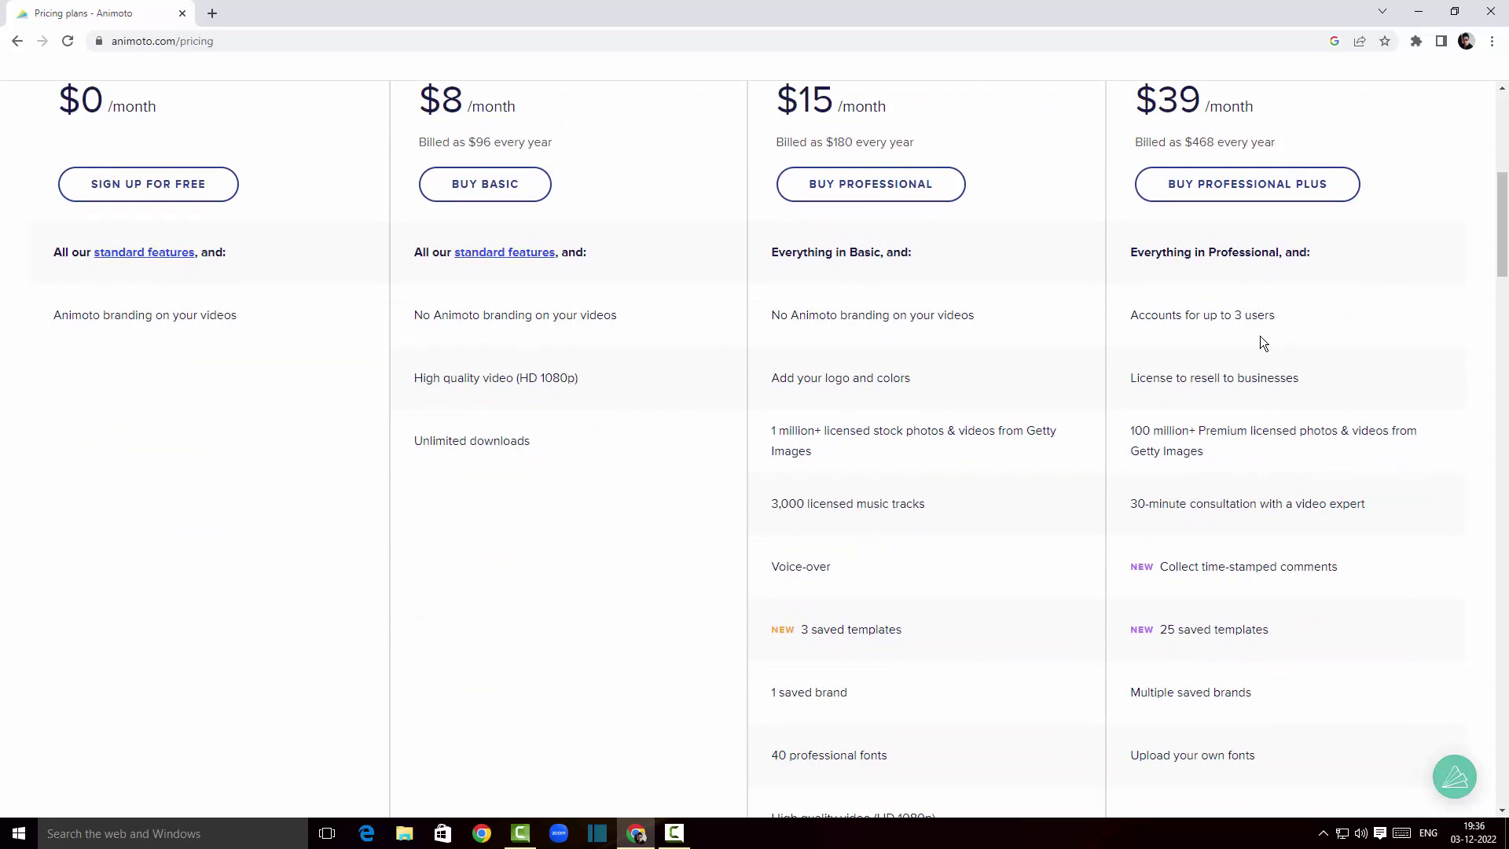
pyautogui.scroll(-1, 1261, 338)
pyautogui.scroll(-1, 1261, 336)
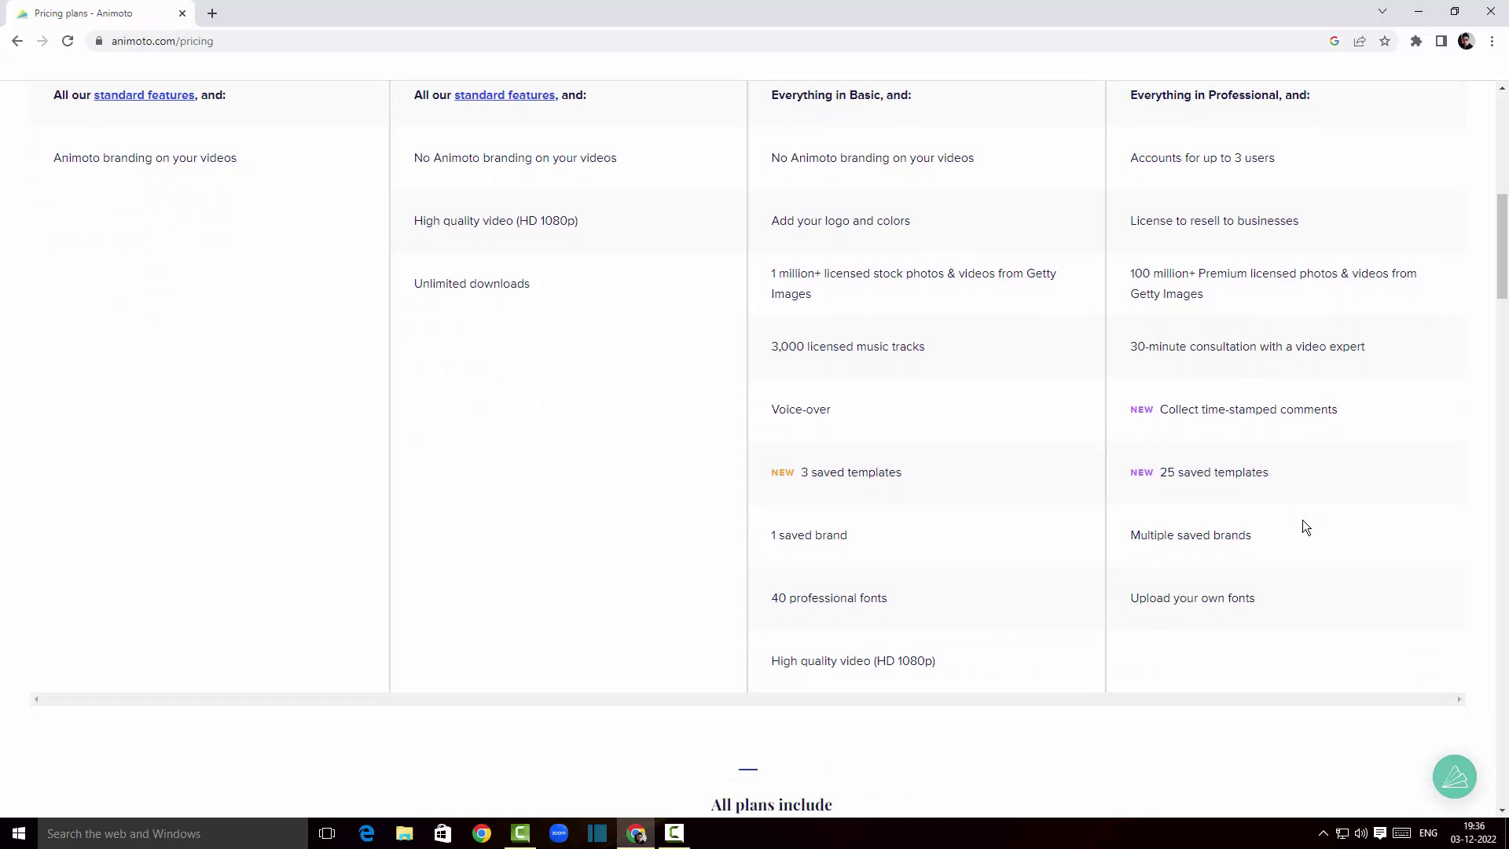
pyautogui.scroll(7, 1303, 525)
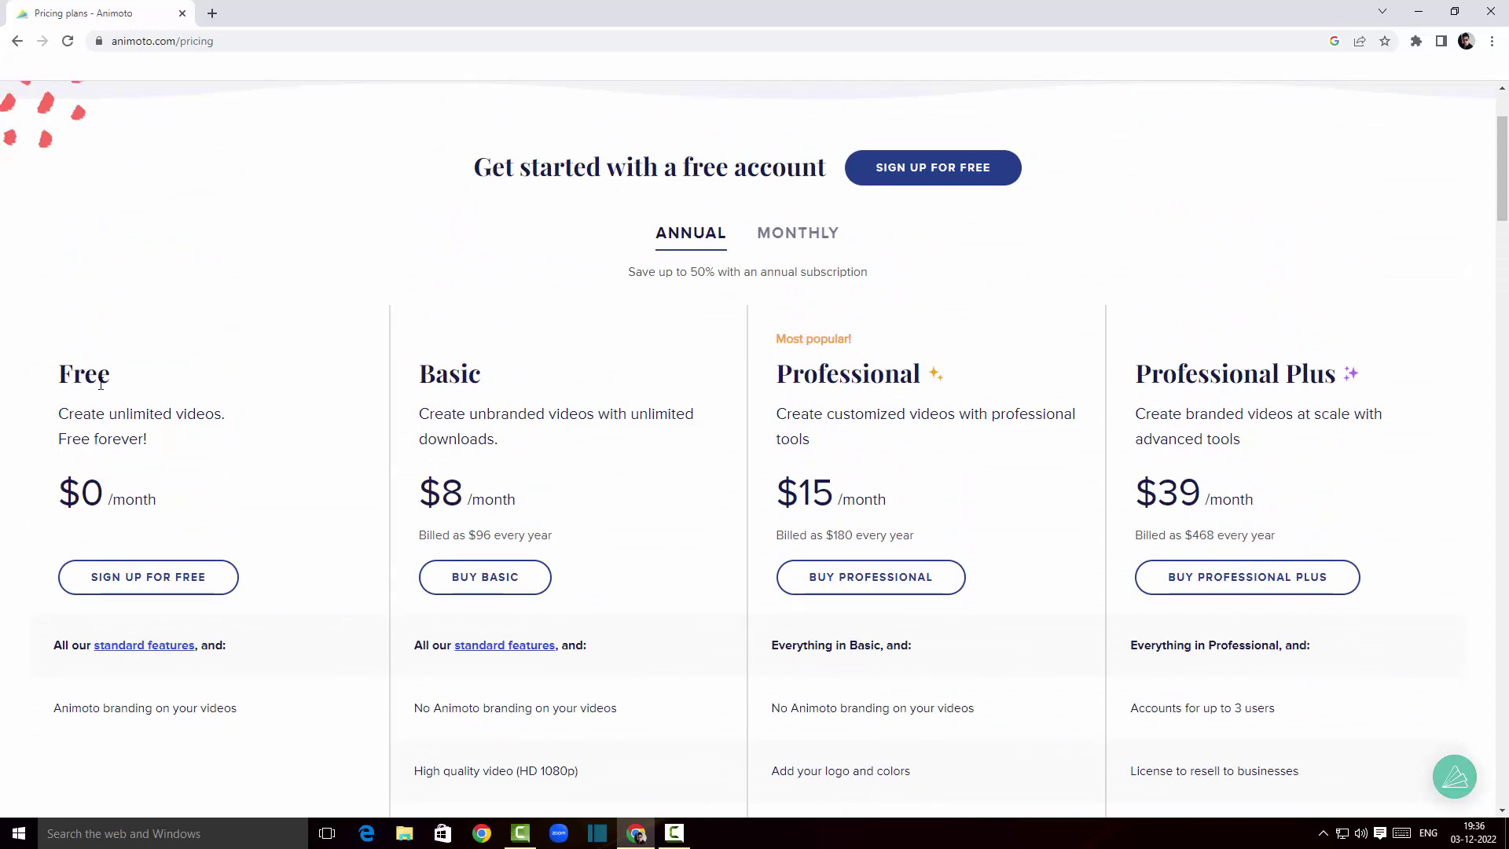
# Sign up for a free Animoto account under the Free plan
pyautogui.click(135, 591)
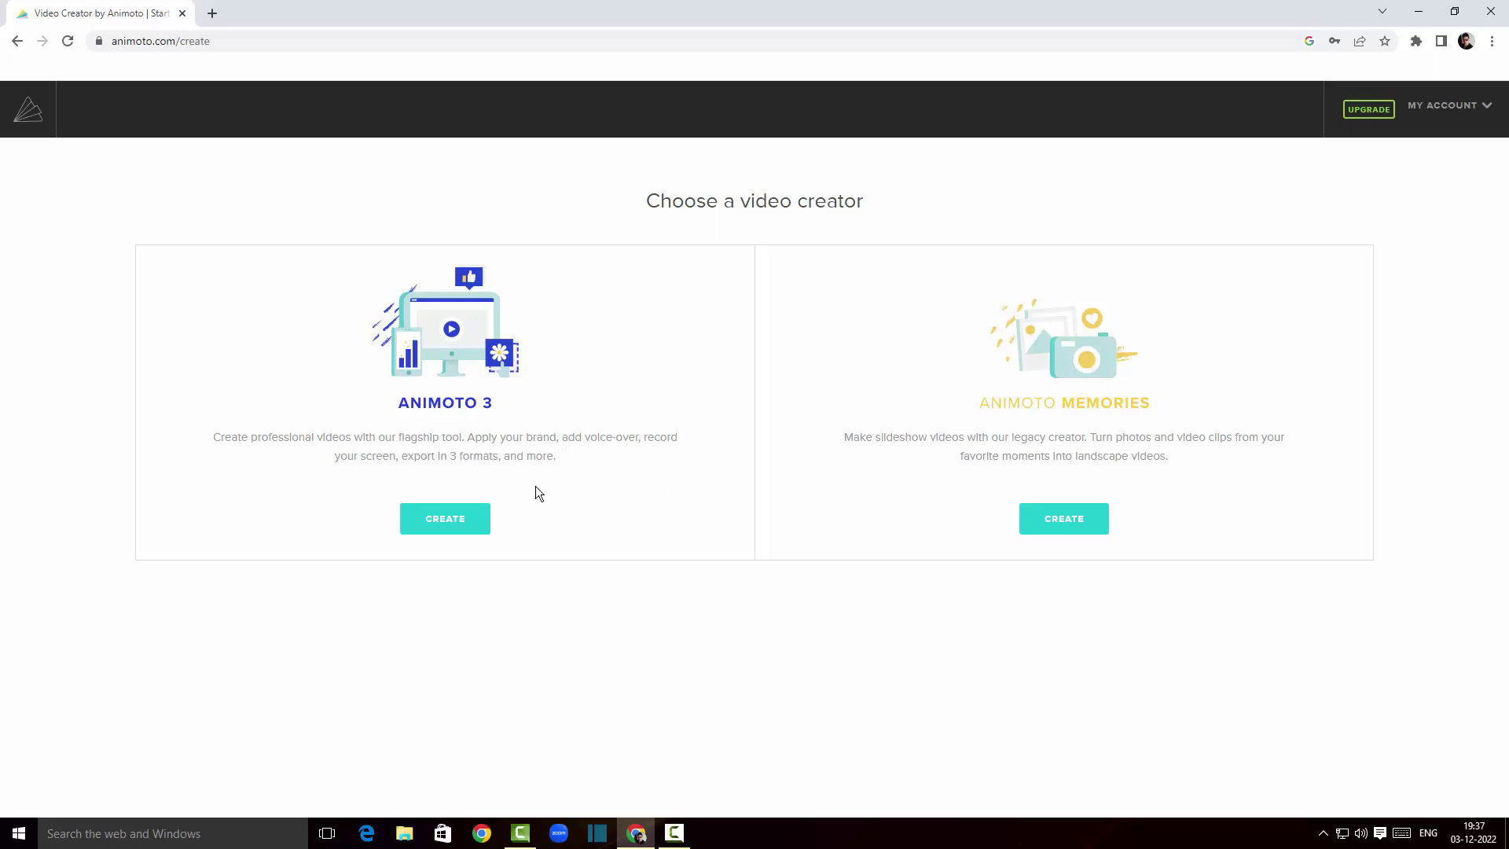
# Create an Animoto 3 video starting from scratch instead of a template
pyautogui.click(444, 516)
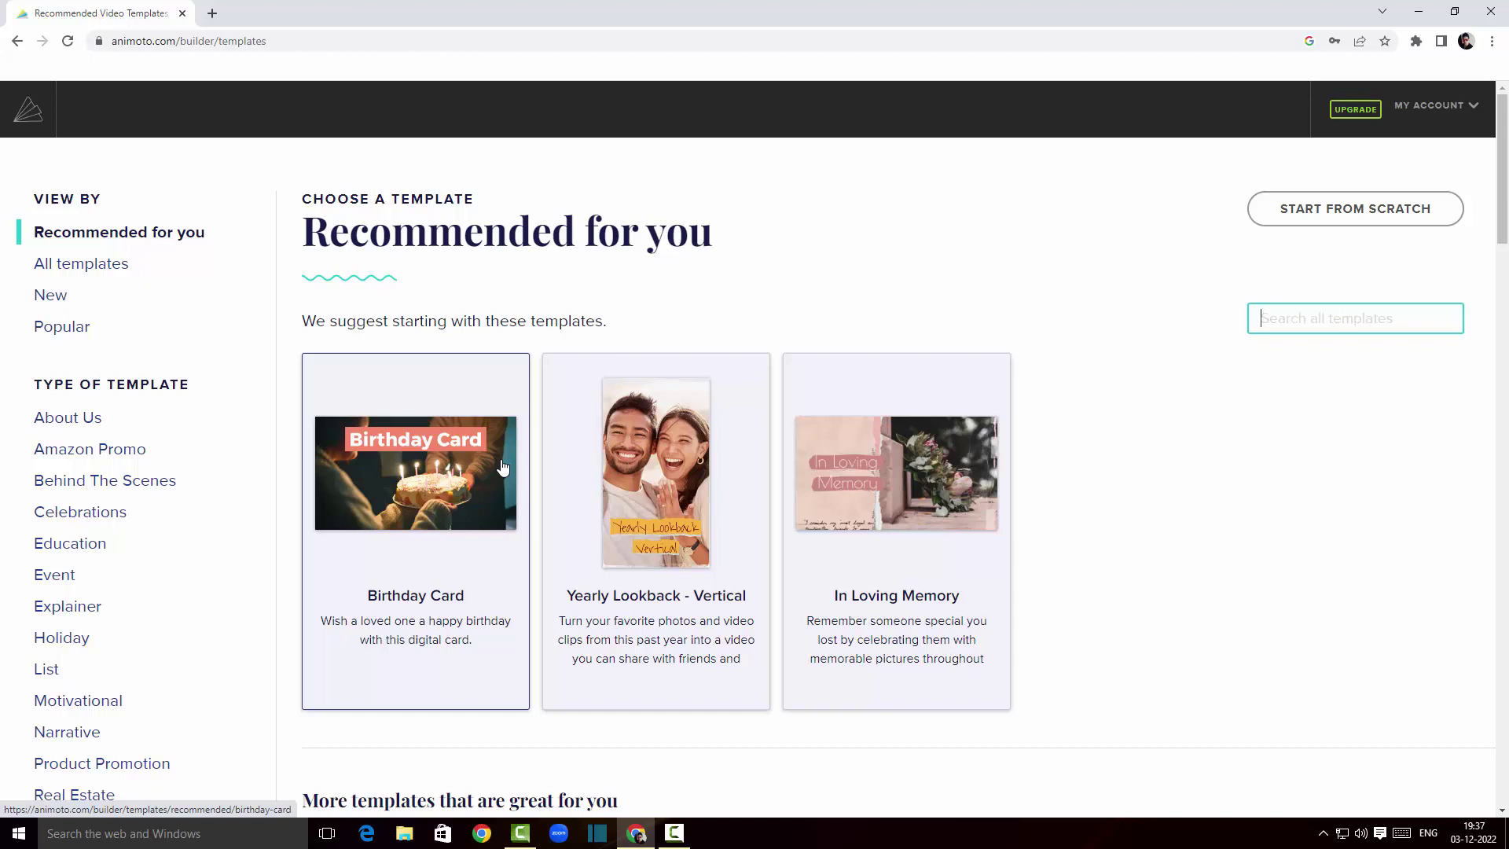
pyautogui.click(1347, 210)
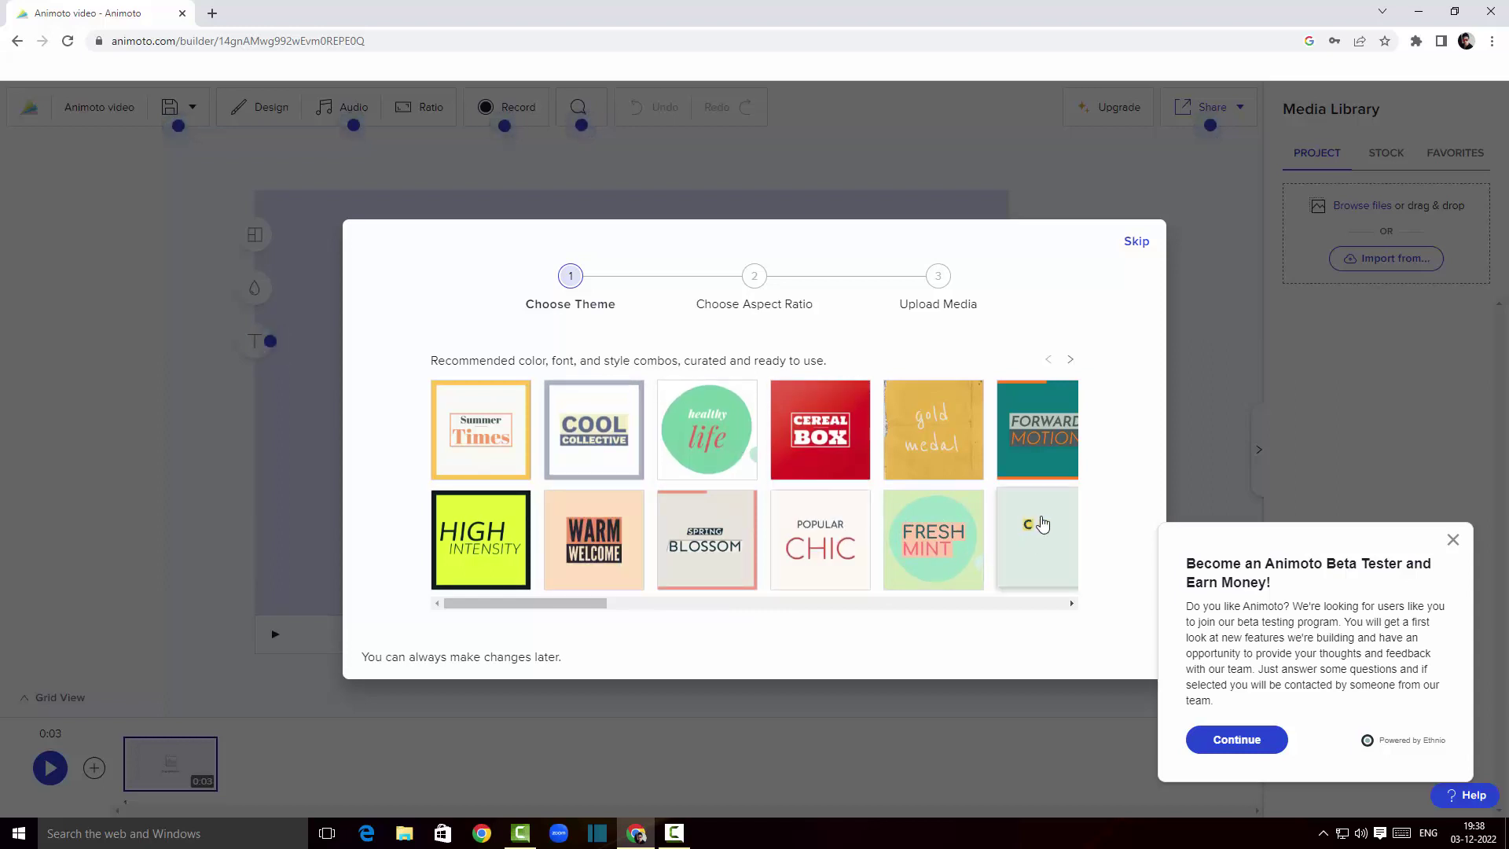
# Skip the theme, pick the Landscape 16:9 ratio, and skip the media upload
pyautogui.click(1136, 243)
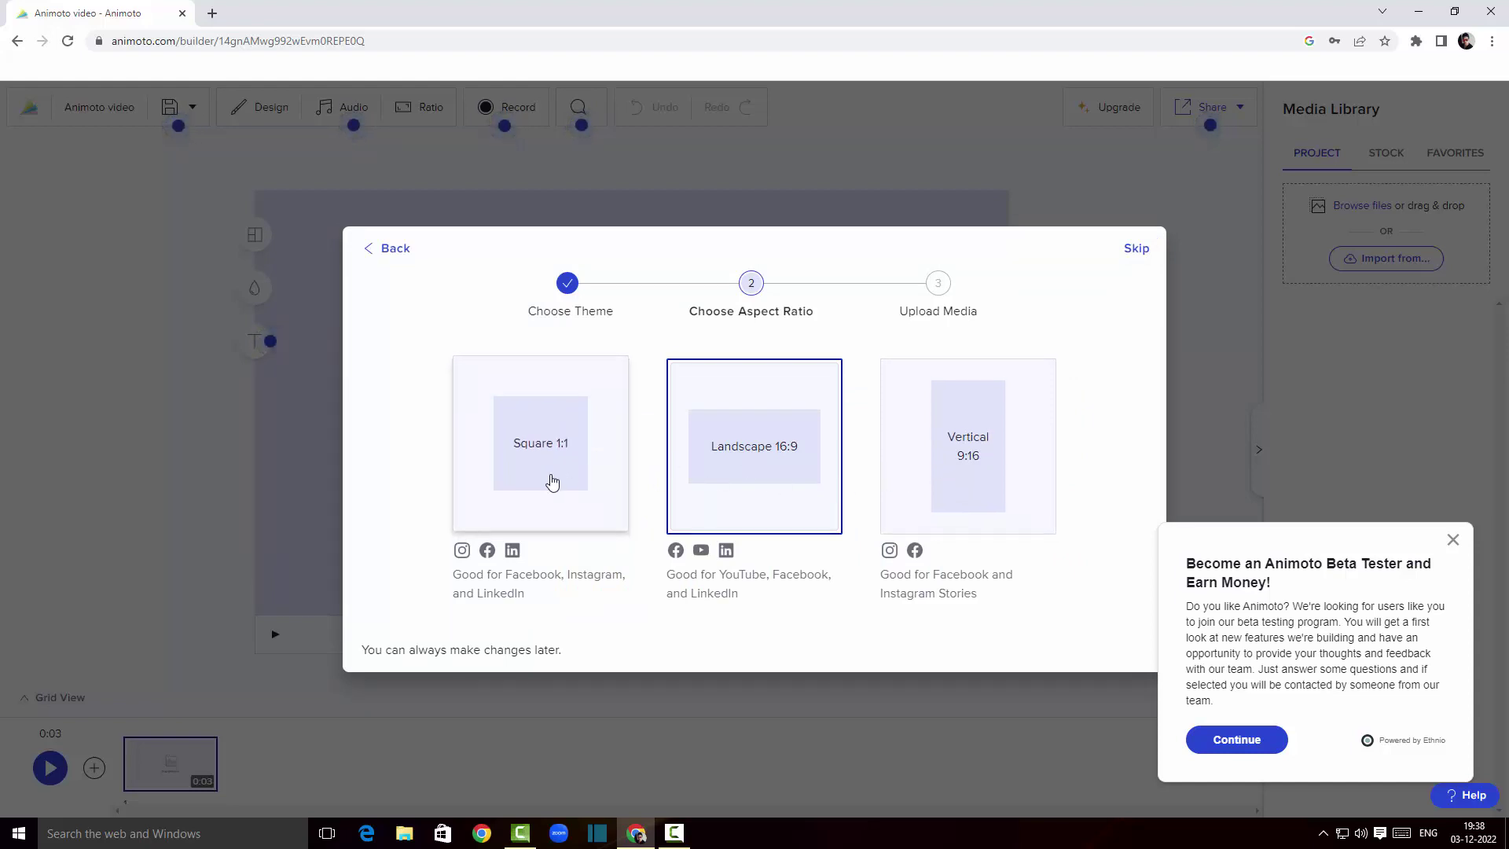
pyautogui.click(757, 469)
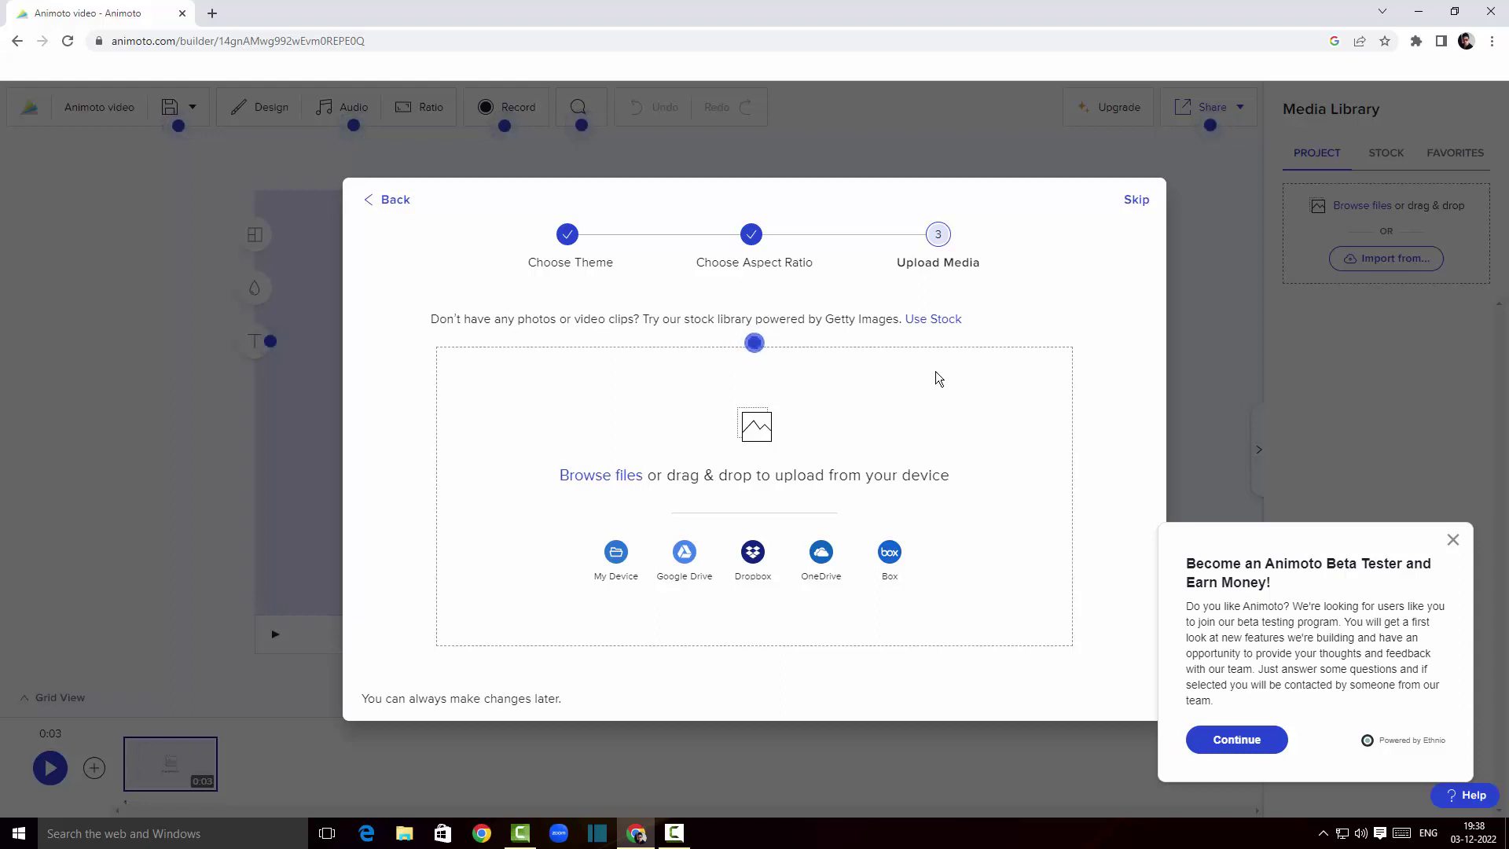
pyautogui.click(1135, 201)
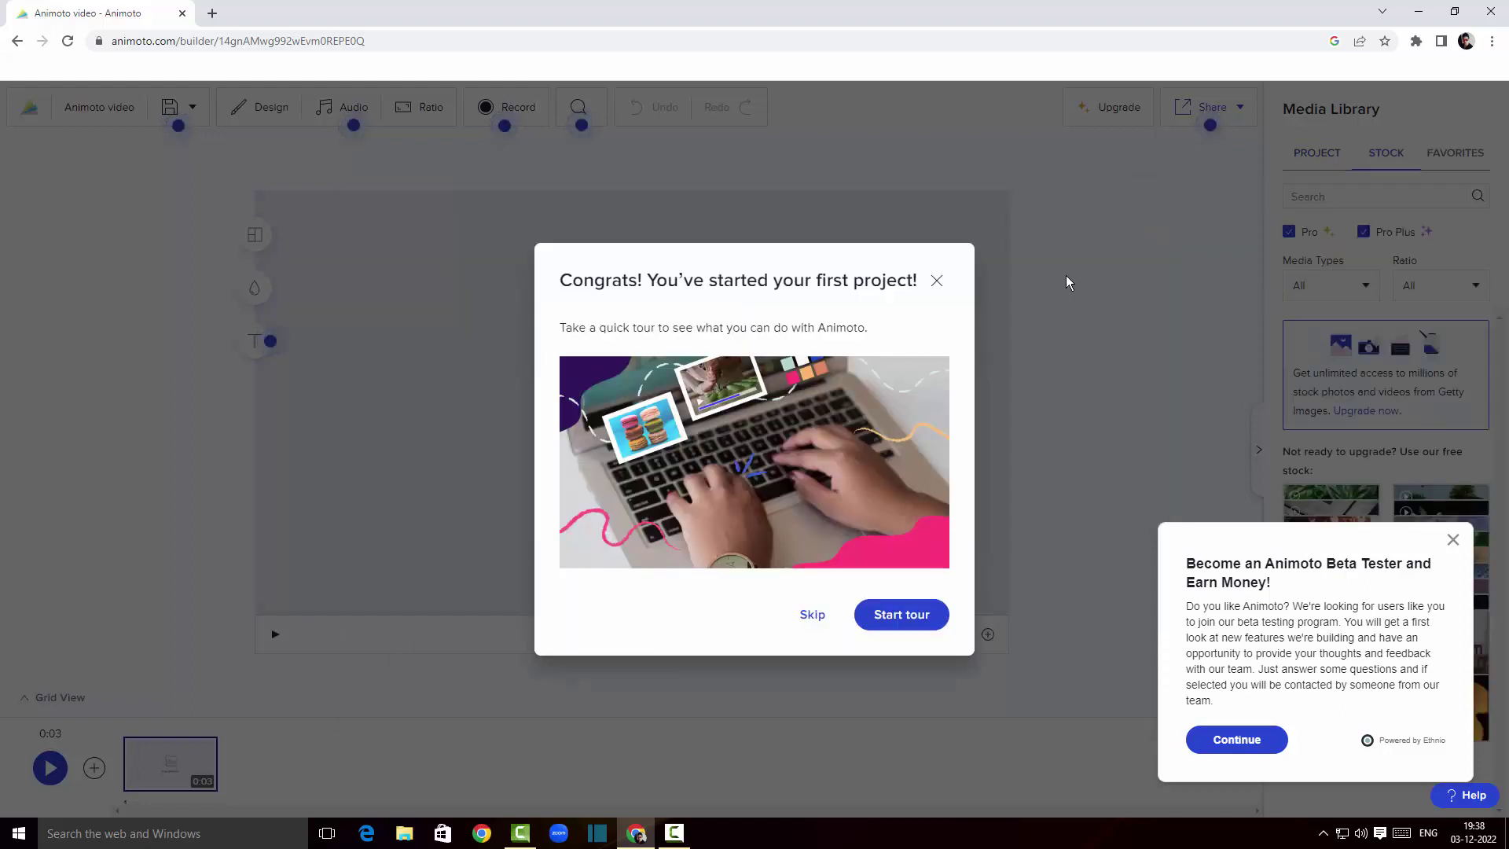
# Dismiss the tour and Beta Tester pop-ups, then bring up the recording types
pyautogui.click(812, 615)
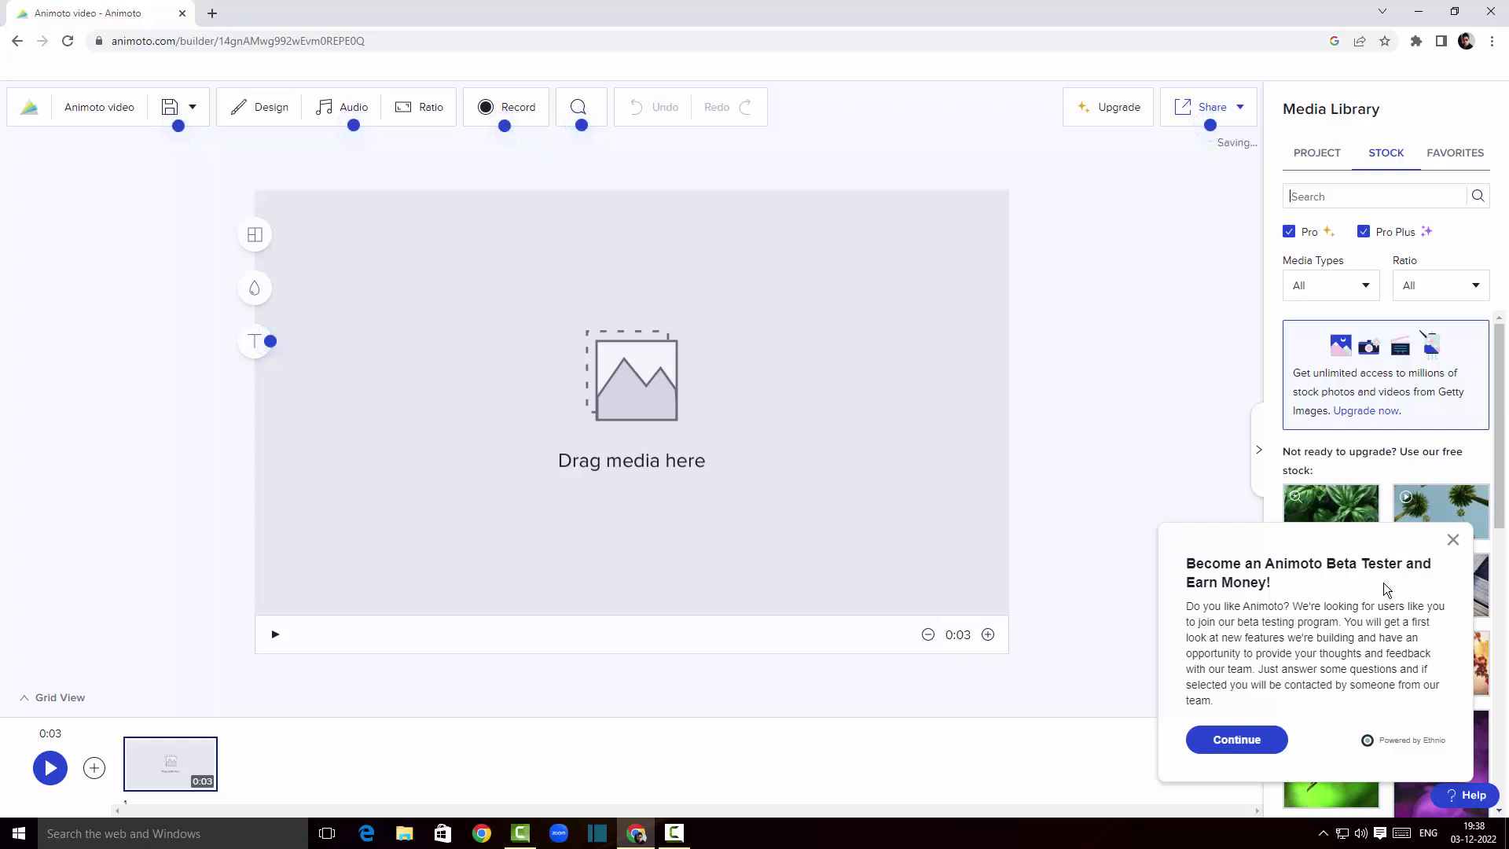
pyautogui.click(1453, 540)
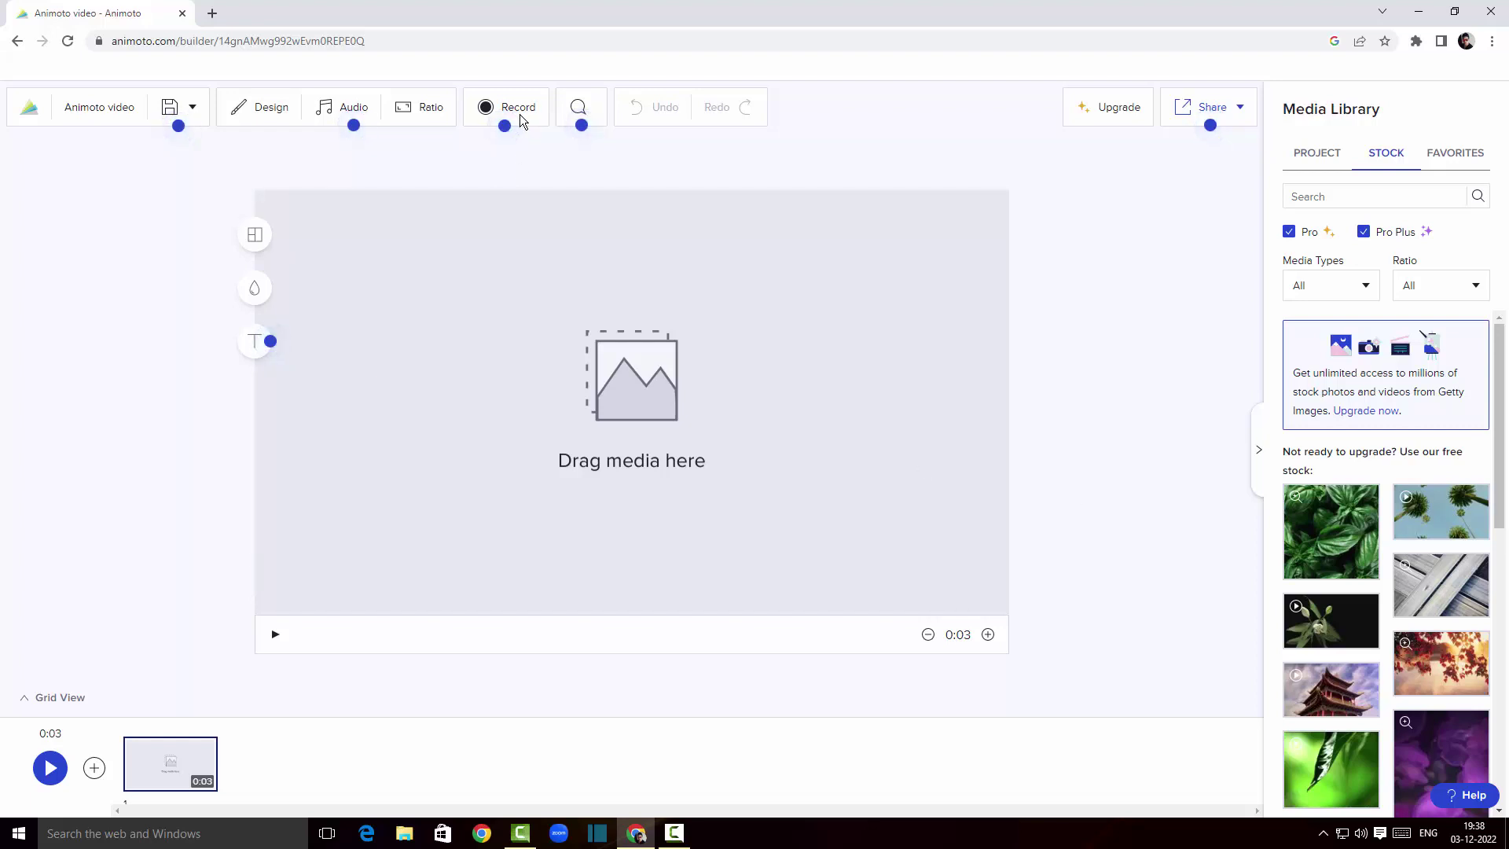
pyautogui.click(496, 109)
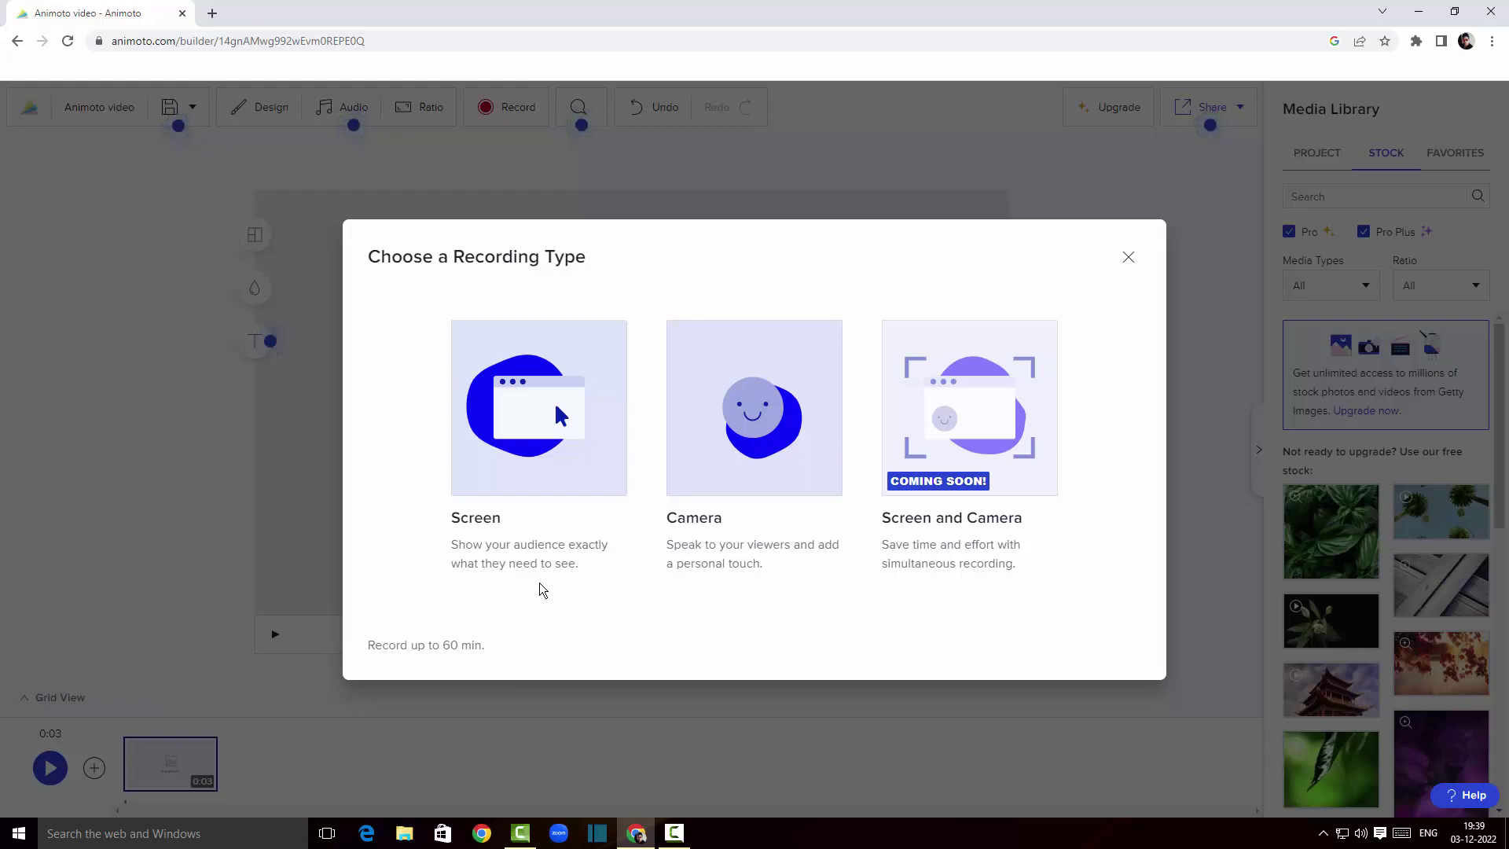
# Choose a Screen recording with microphone allowed, sharing the Entire Screen
pyautogui.click(560, 409)
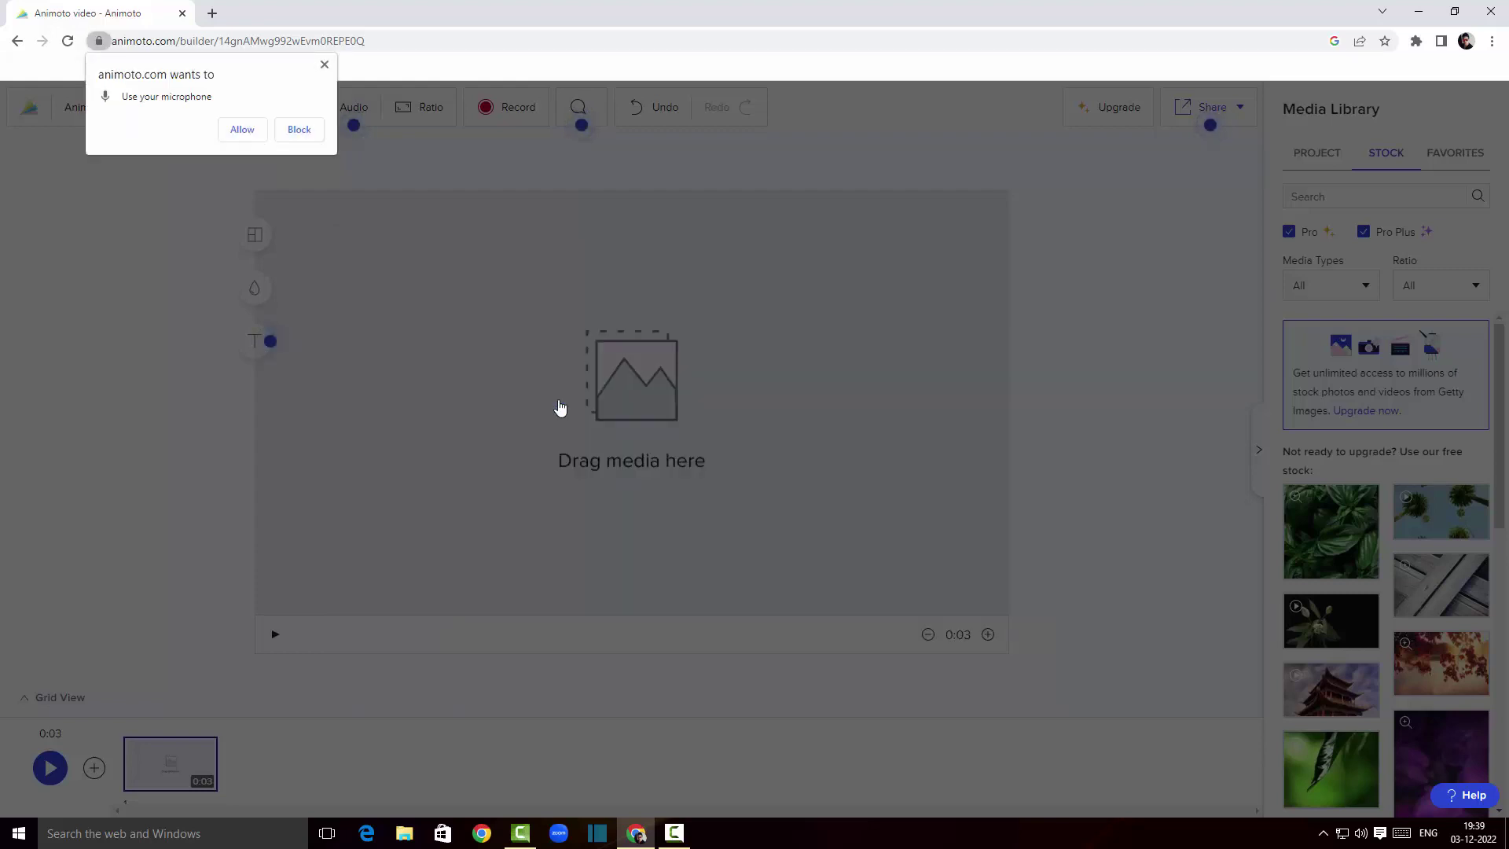
pyautogui.click(243, 131)
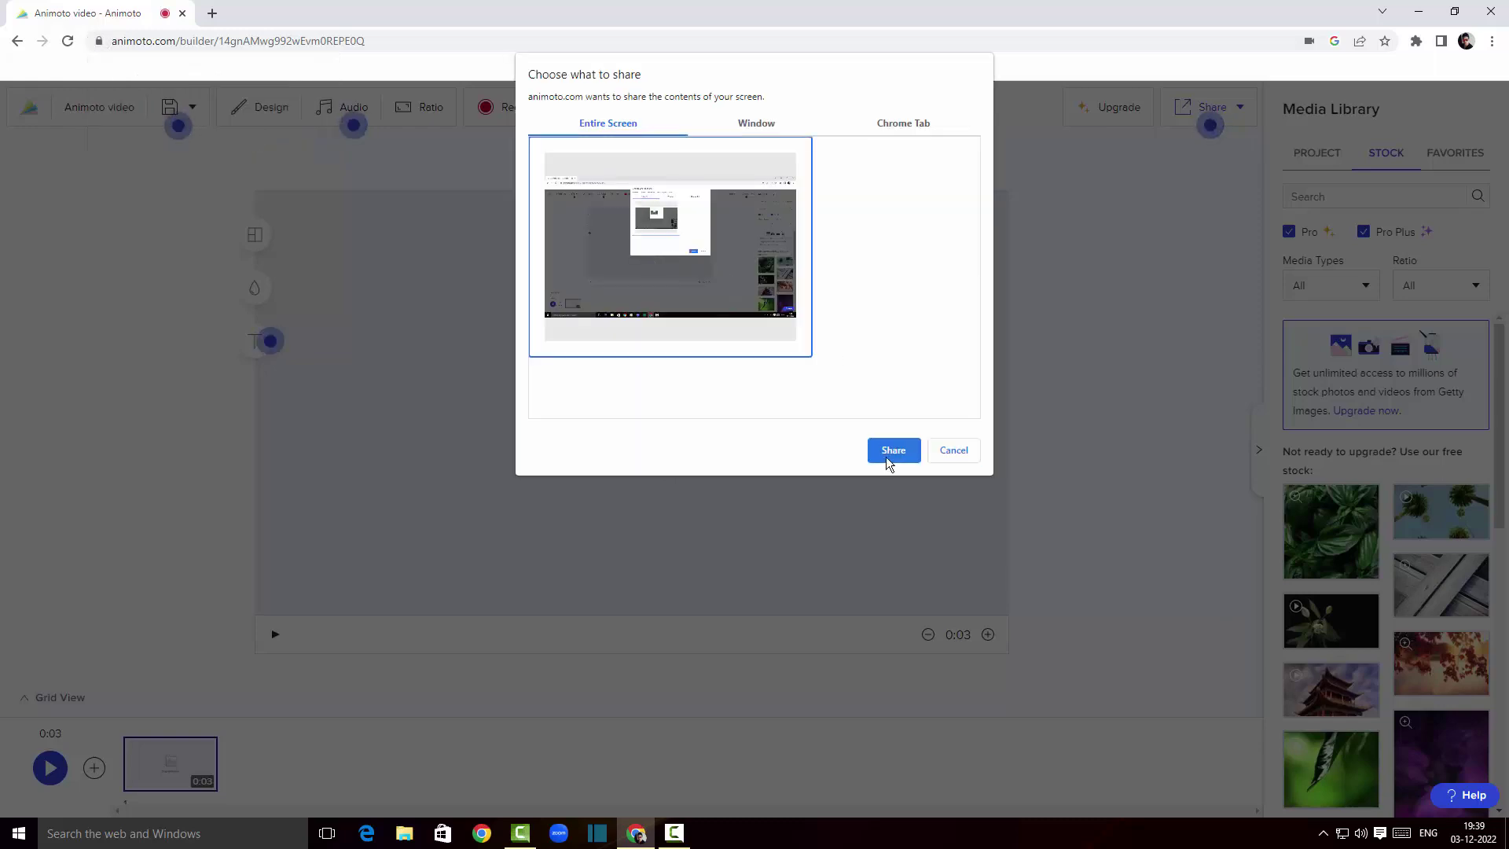
pyautogui.click(893, 451)
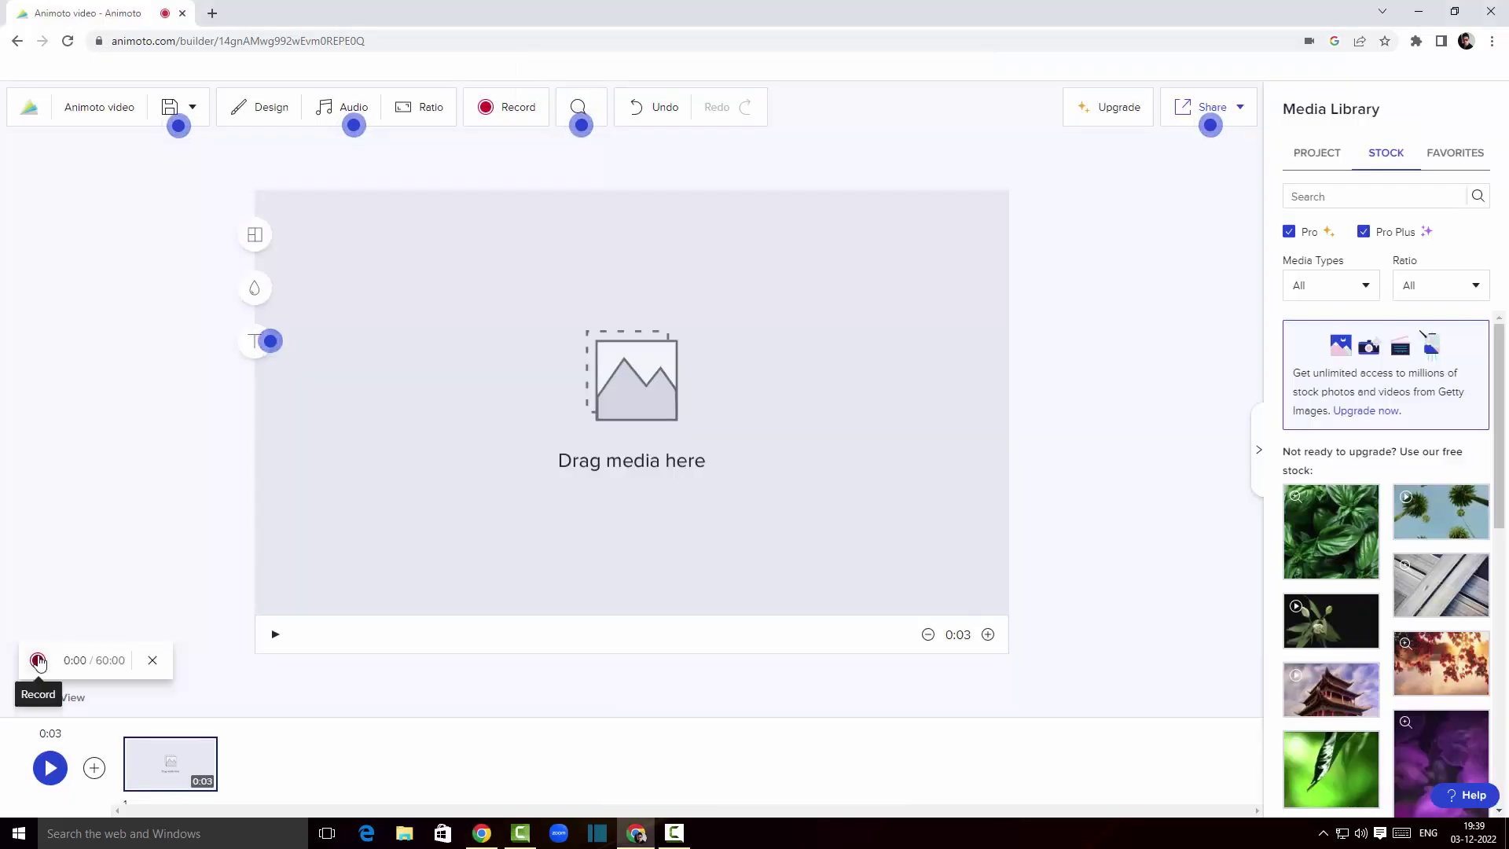
# Start the recording, then scroll the Stock library and drag clip thumbnails toward the canvas
pyautogui.click(38, 661)
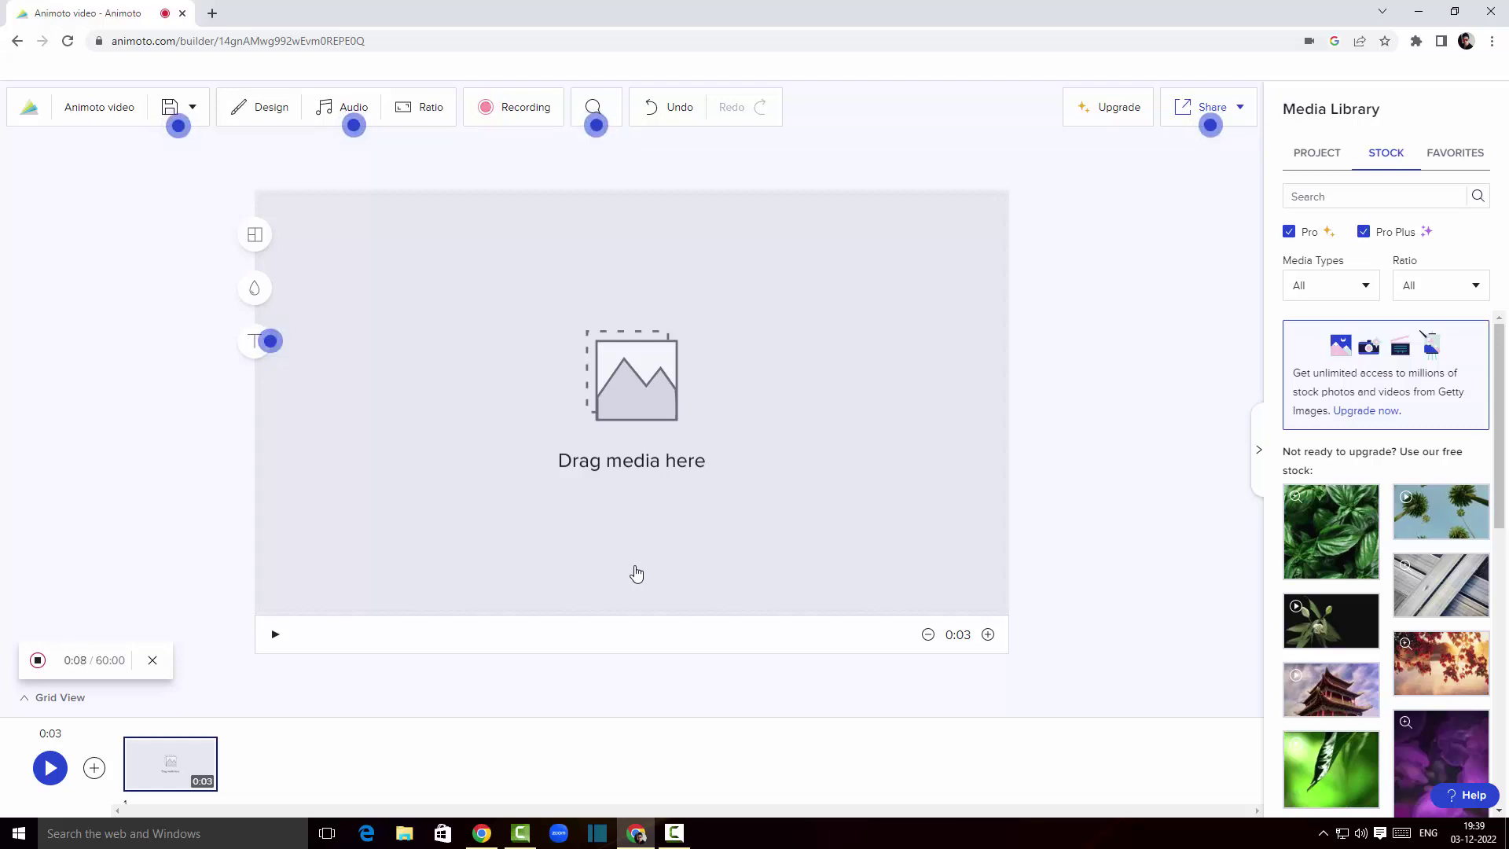
pyautogui.scroll(-1, 1348, 584)
pyautogui.scroll(-3, 1347, 583)
pyautogui.moveTo(1310, 401)
pyautogui.mouseDown()
pyautogui.moveTo(775, 411)
pyautogui.moveTo(1163, 393)
pyautogui.moveTo(903, 441)
pyautogui.moveTo(1319, 391)
pyautogui.mouseUp()
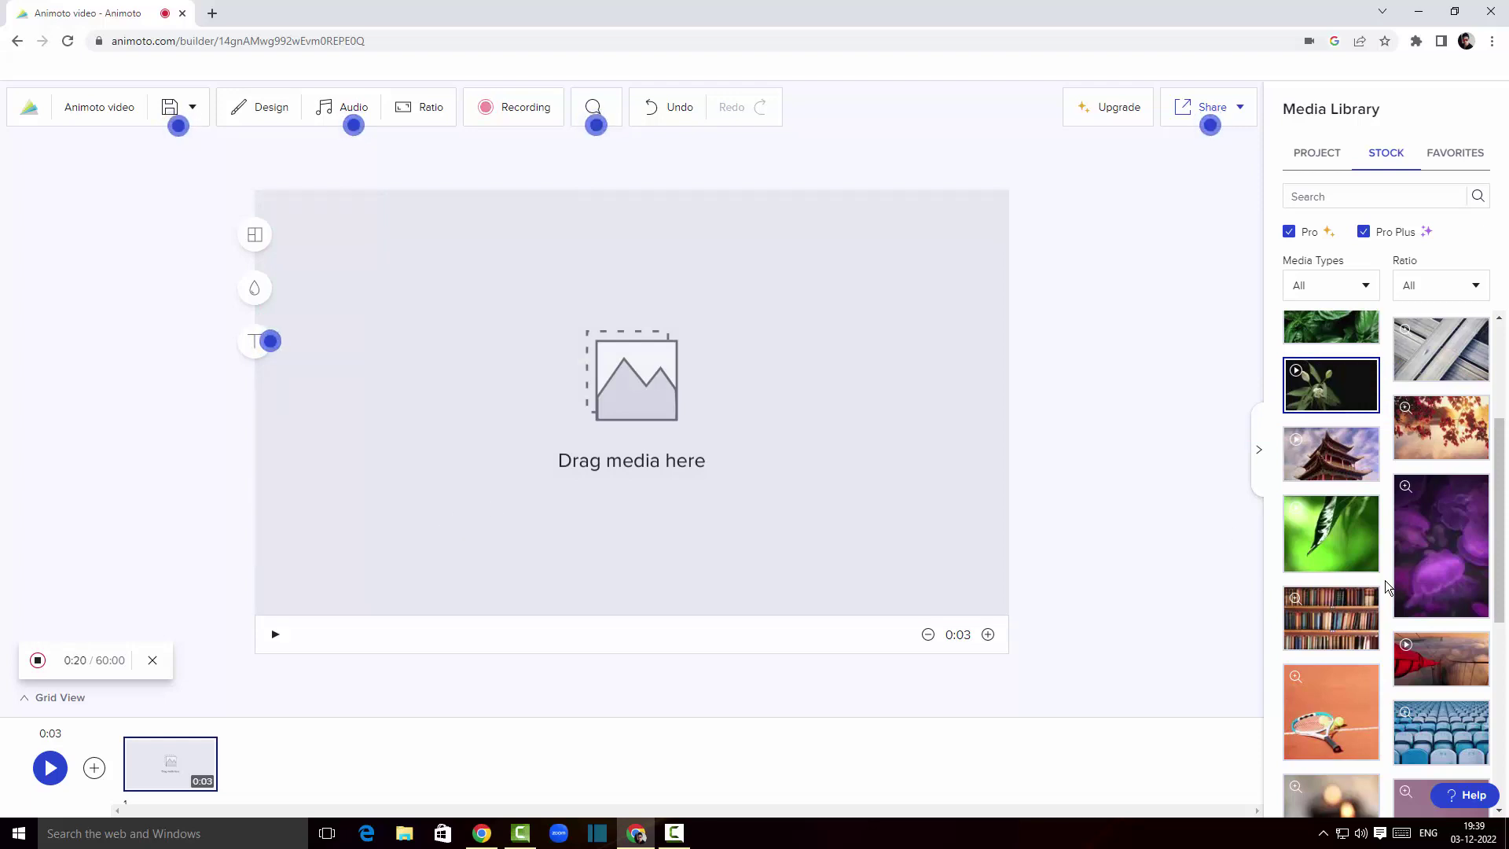
pyautogui.moveTo(1382, 587); pyautogui.dragTo(147, 213)
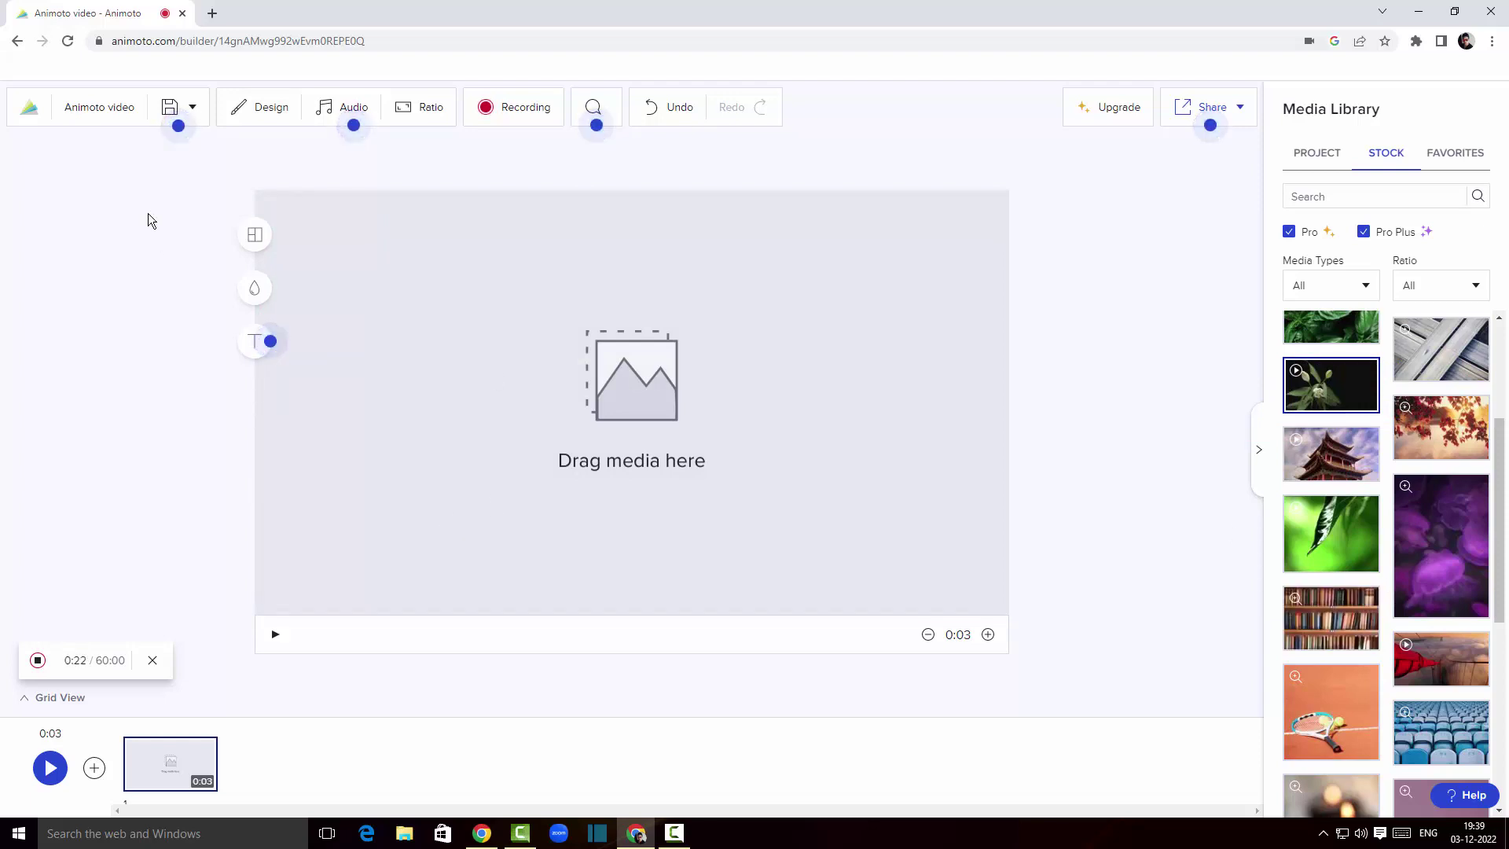
# Open Design settings and scroll down to the Text Settings and Text Style presets
pyautogui.click(263, 118)
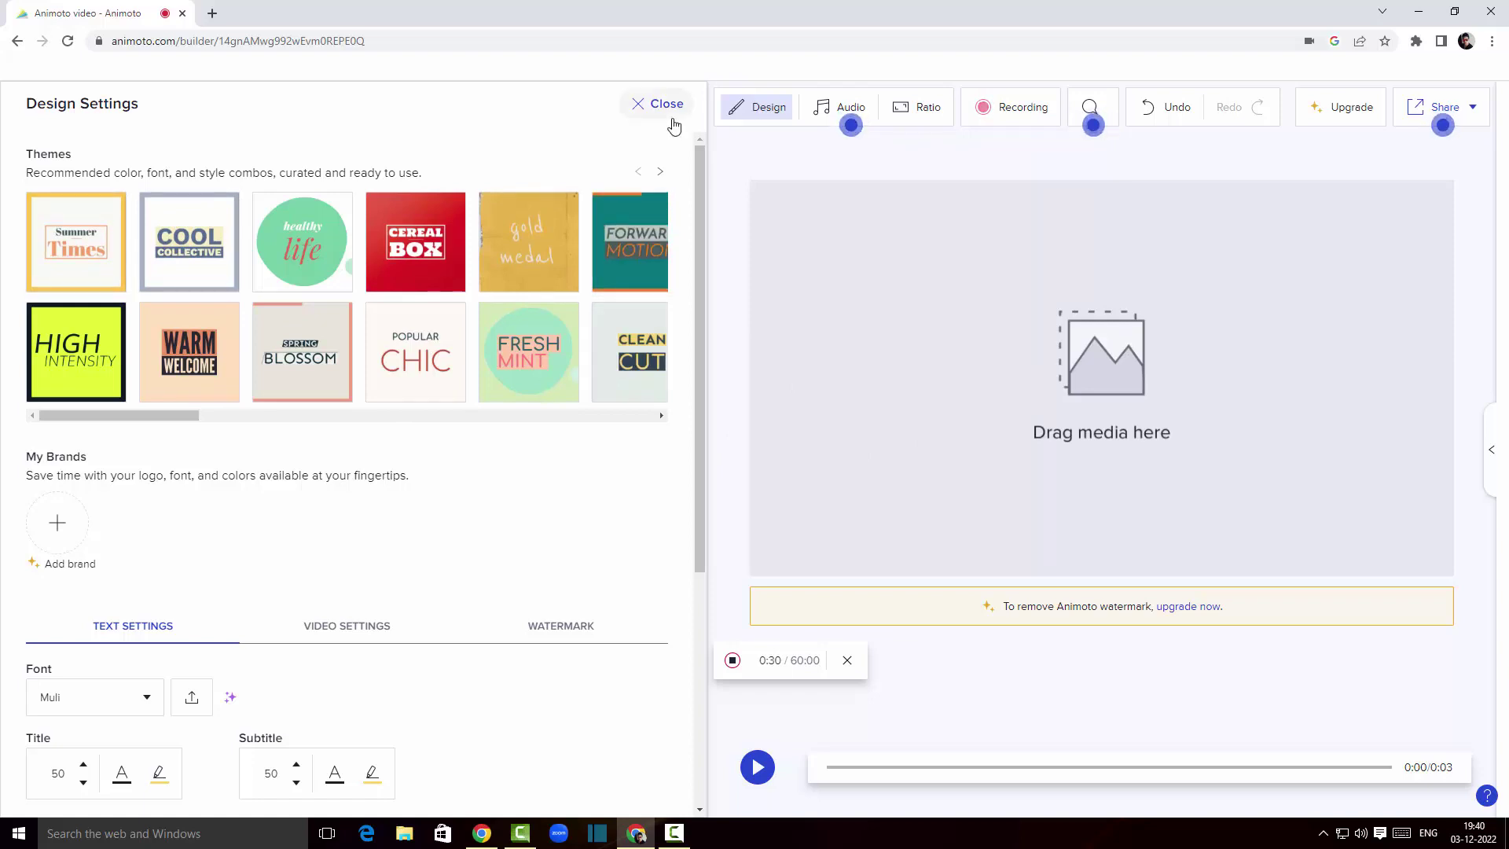
pyautogui.scroll(-4, 370, 538)
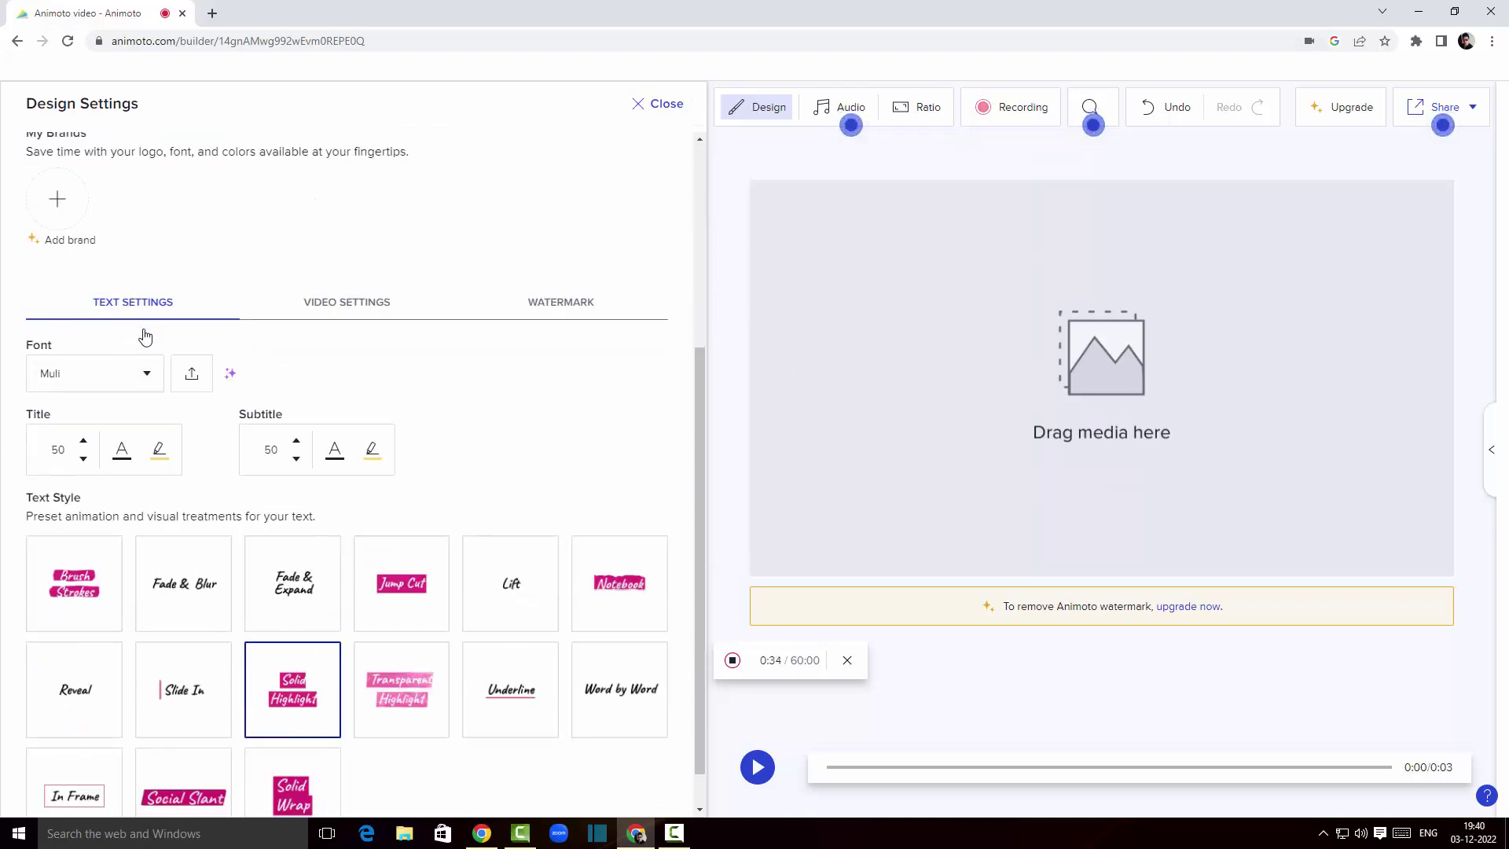
pyautogui.scroll(-1, 118, 348)
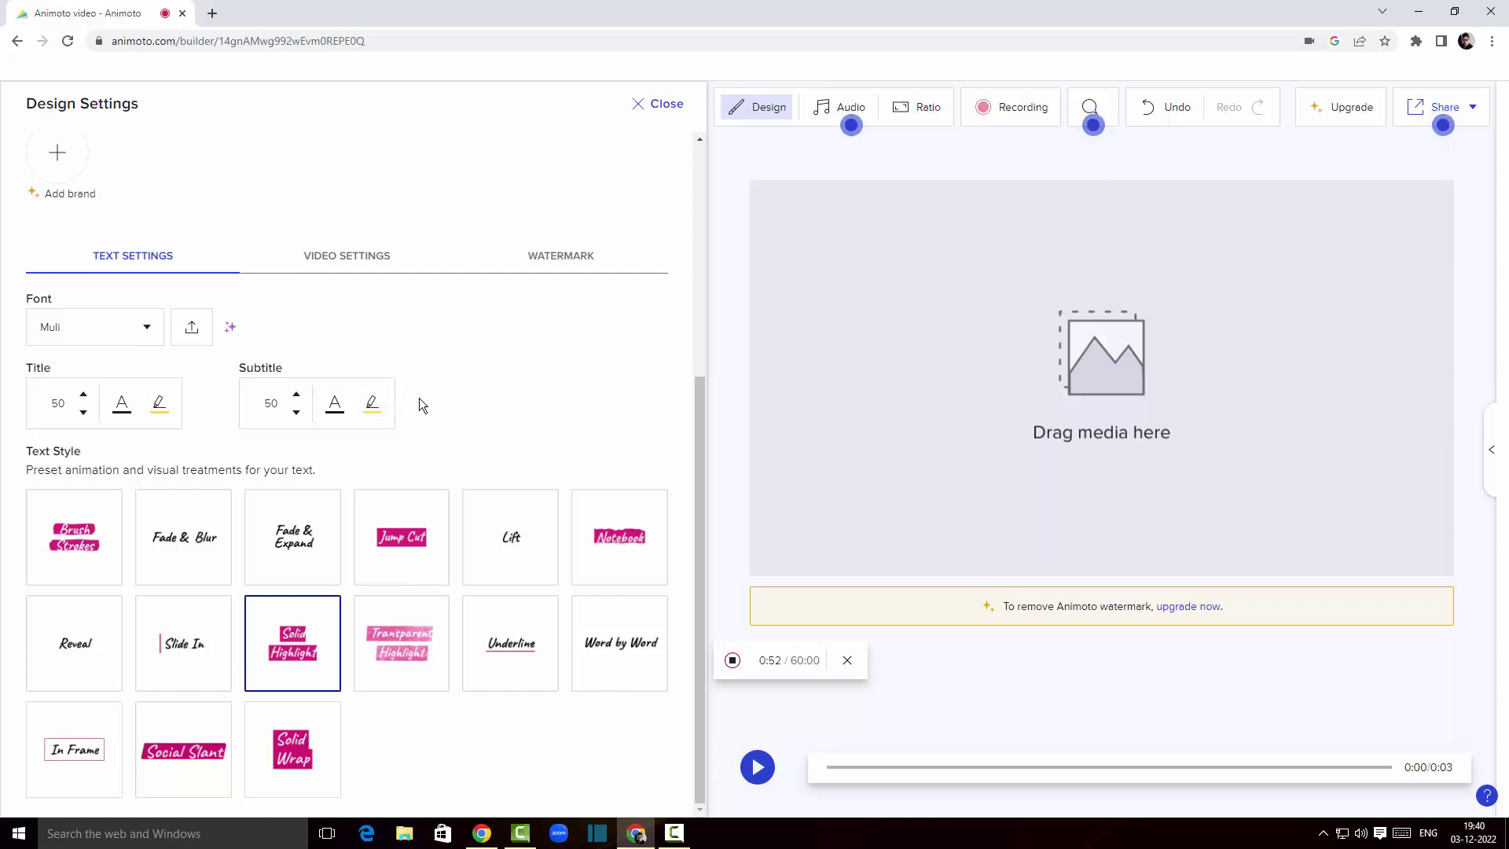
# Preview the B&W video filter, revert it to None, and close Design Settings
pyautogui.click(350, 261)
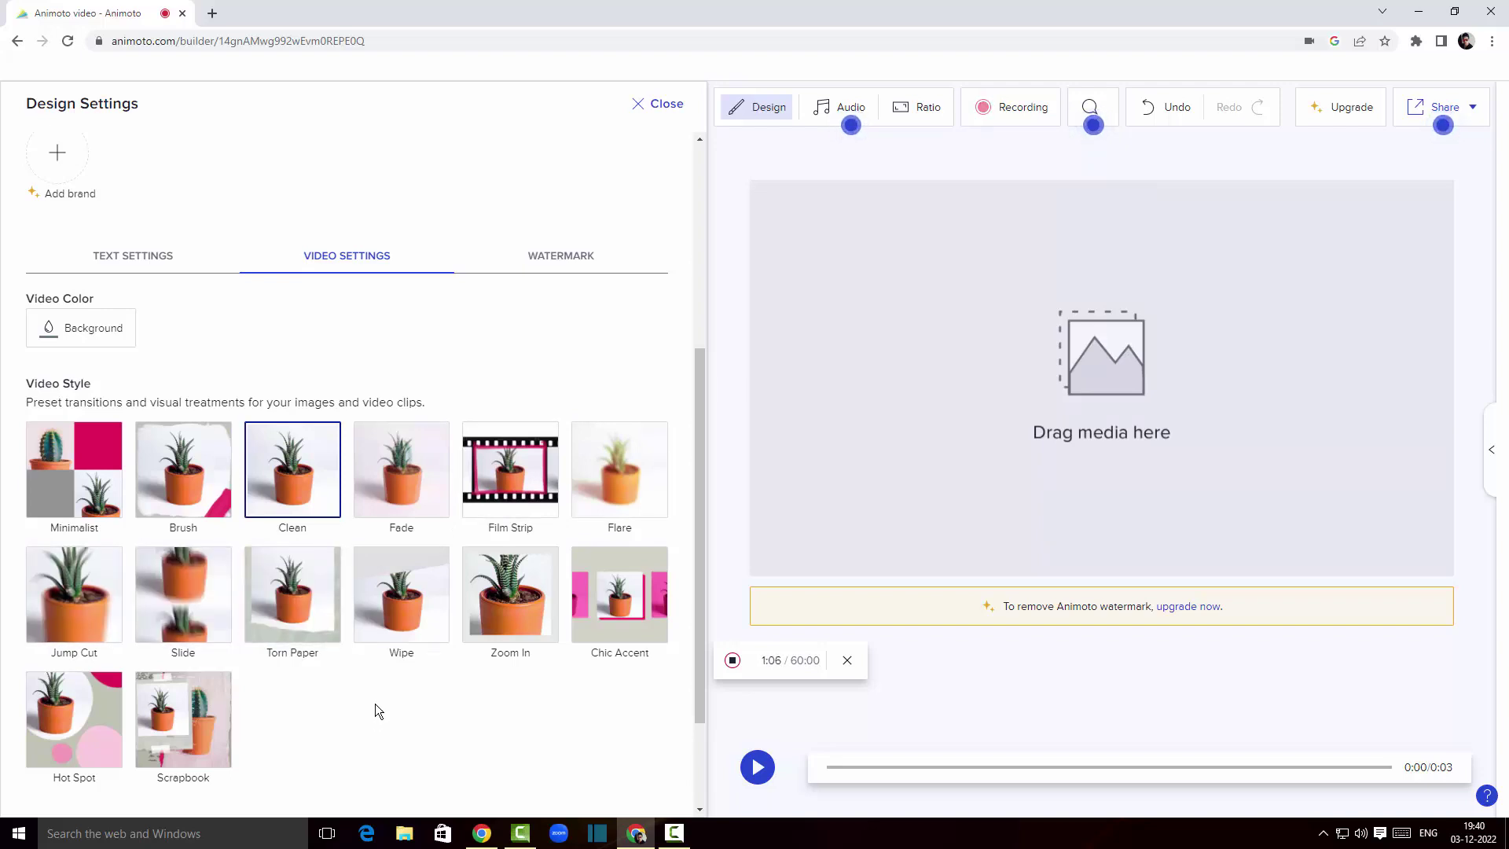
pyautogui.scroll(-1, 375, 705)
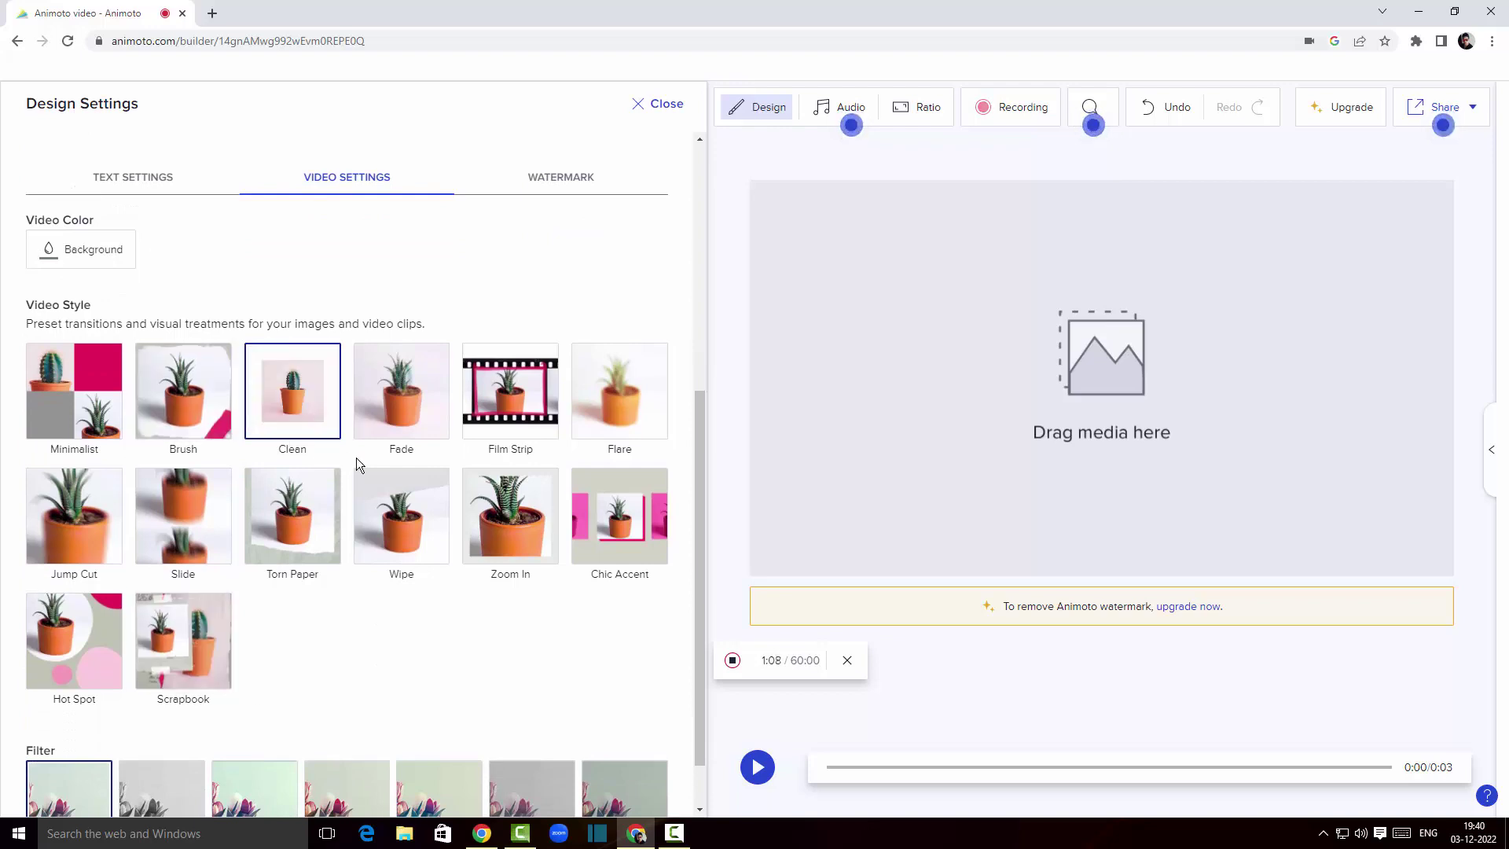
pyautogui.scroll(-1, 286, 624)
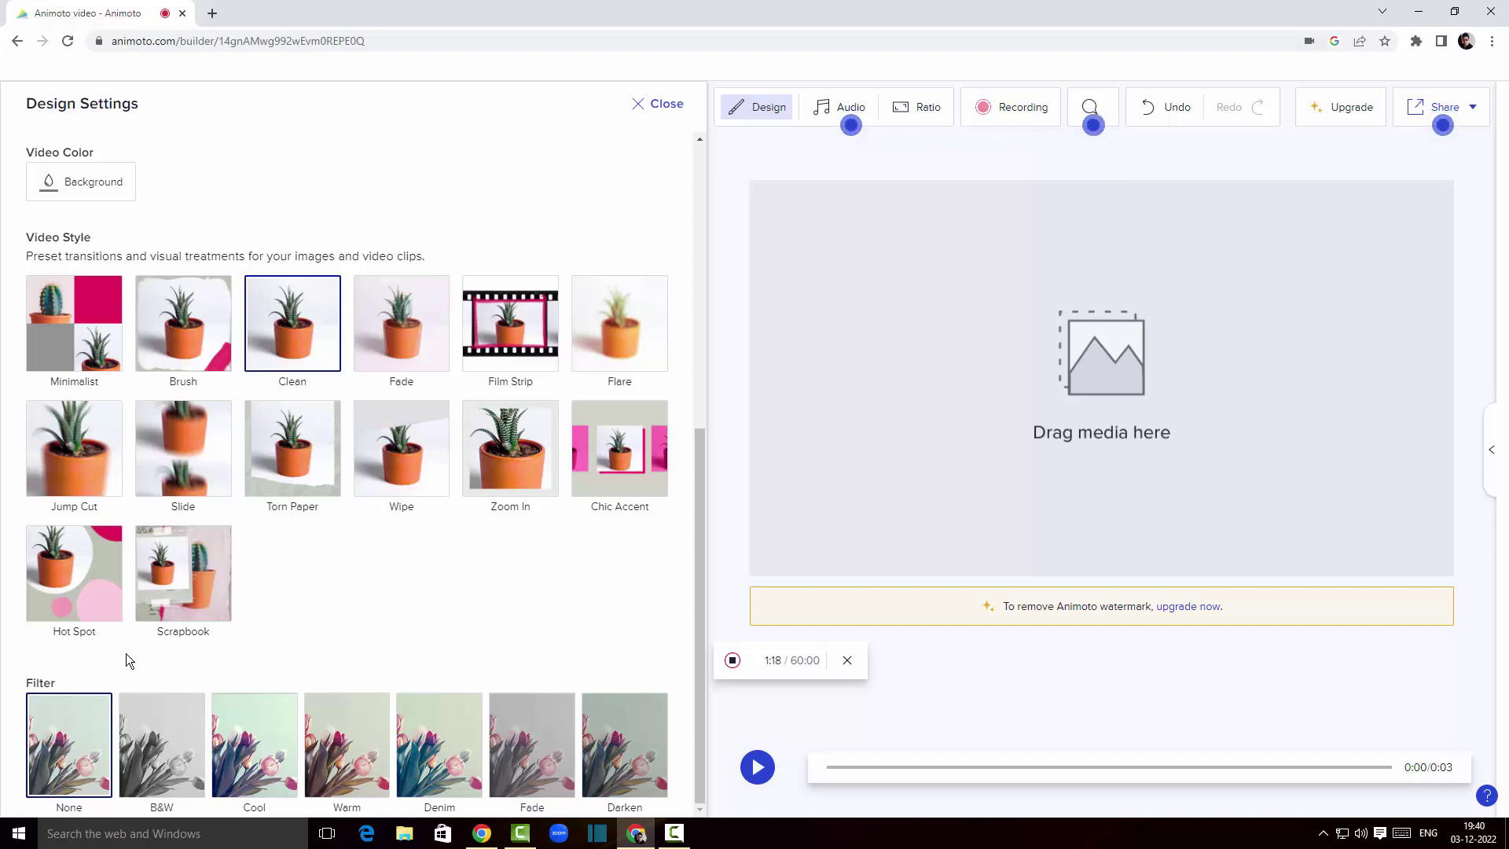
pyautogui.click(161, 746)
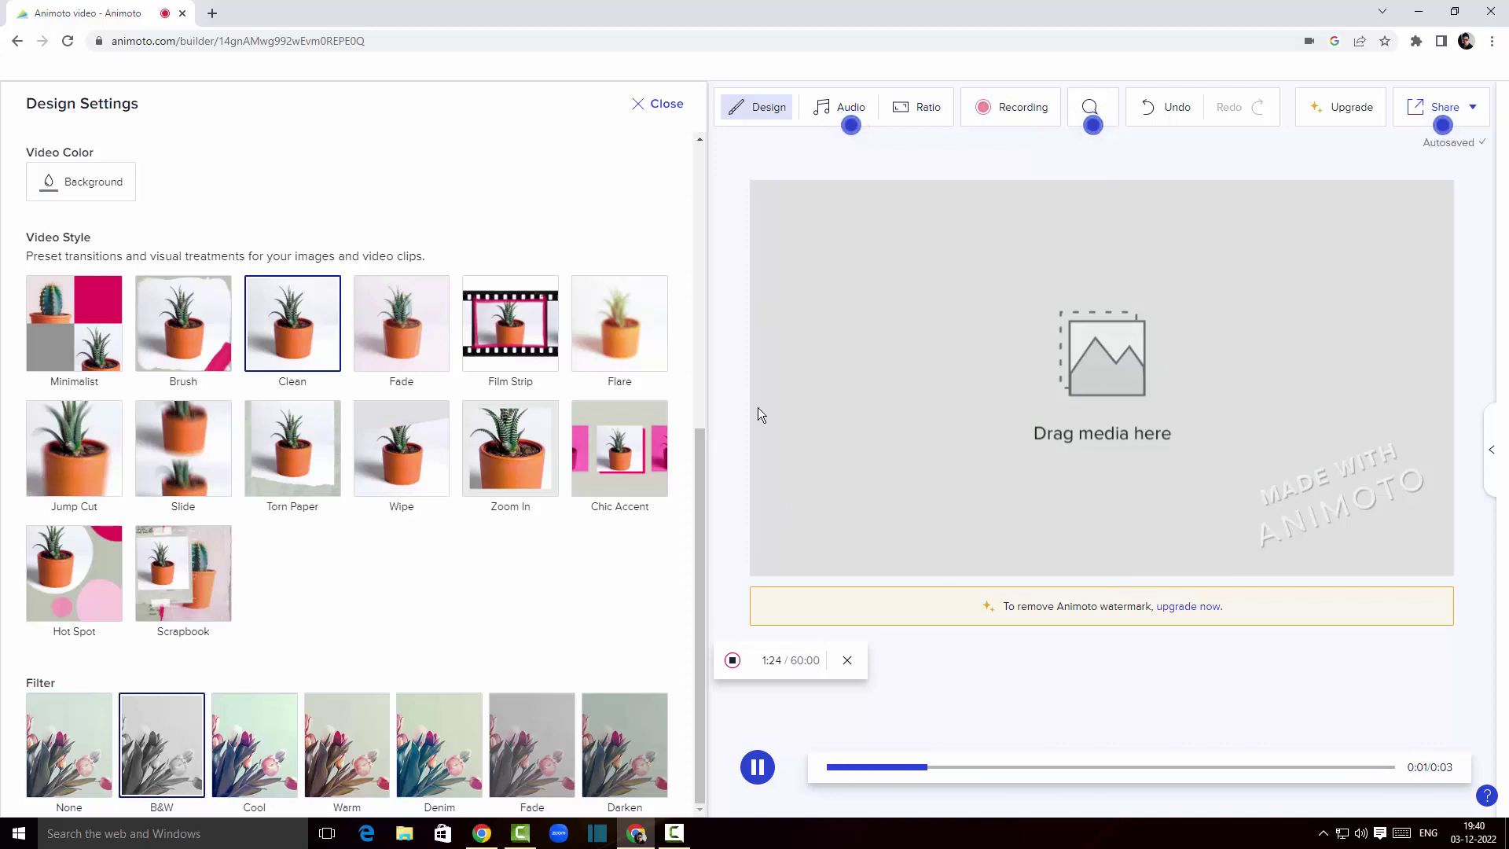
pyautogui.click(63, 755)
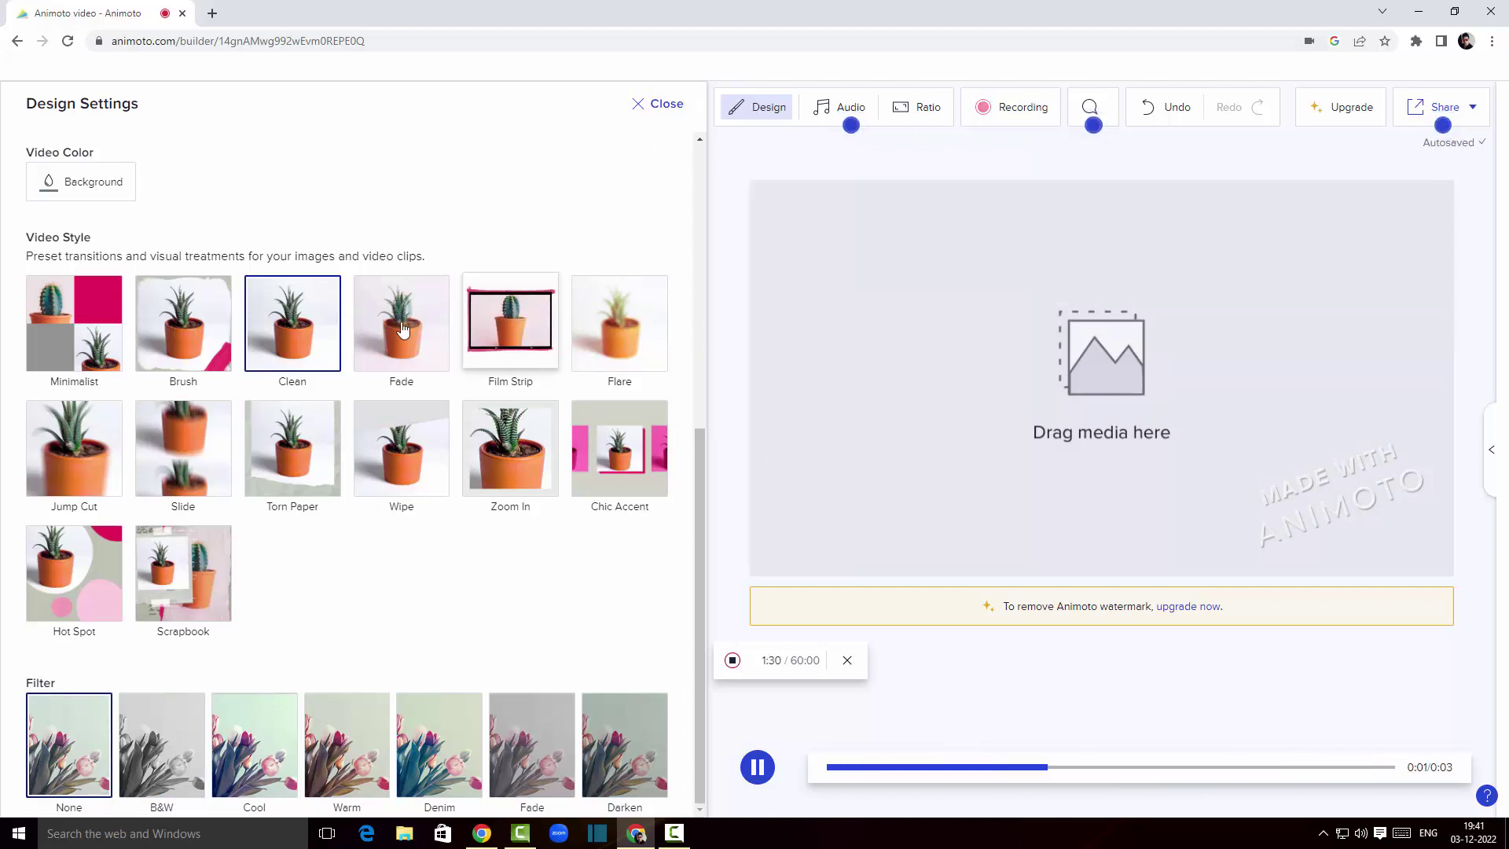
pyautogui.click(657, 103)
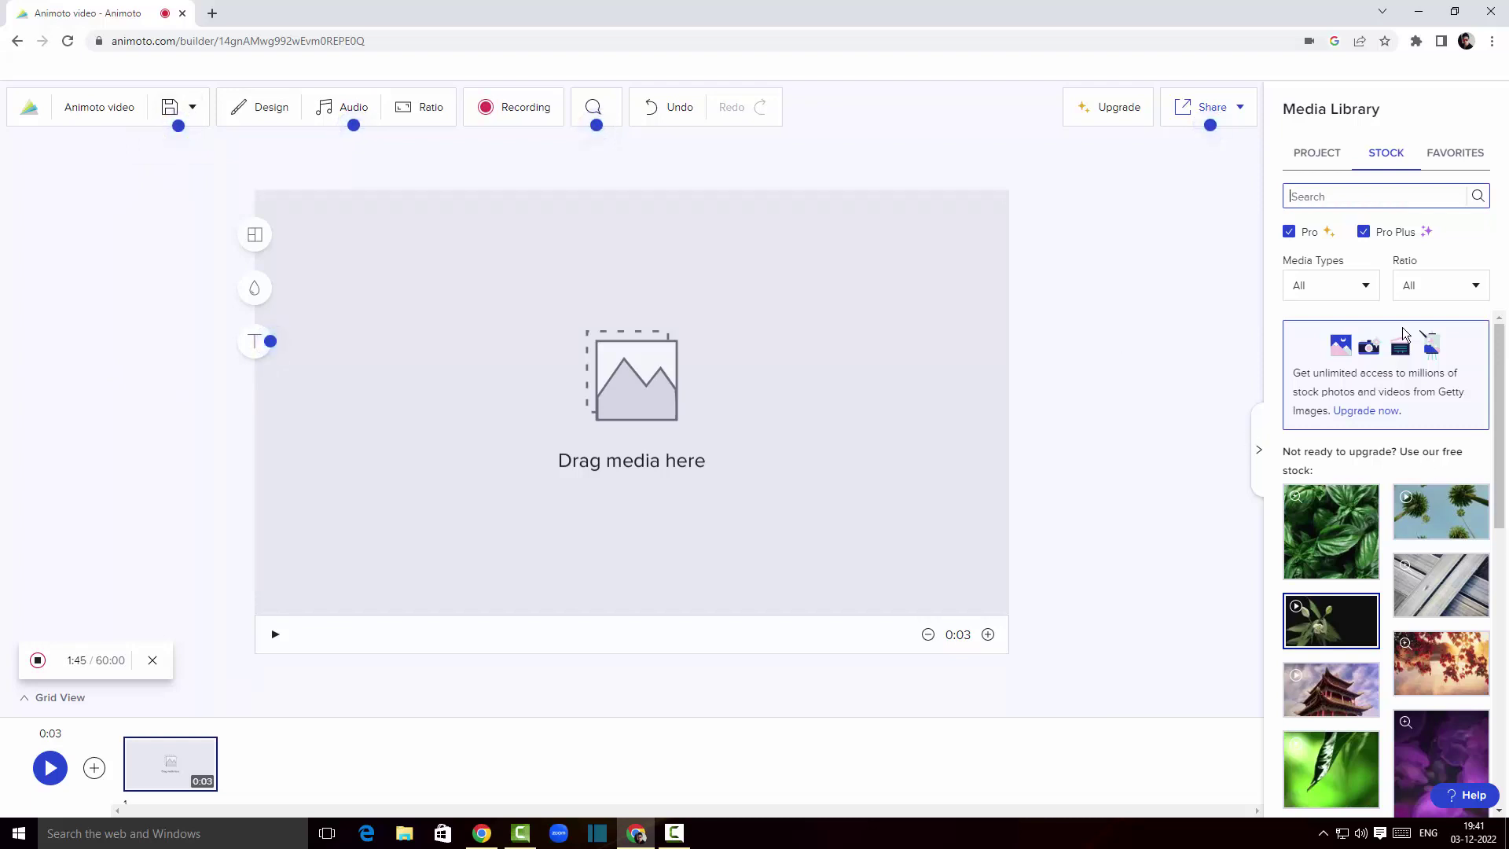
# Browse the Media Library's Project, Stock and Favorites tabs, ending back on Project
pyautogui.click(1321, 155)
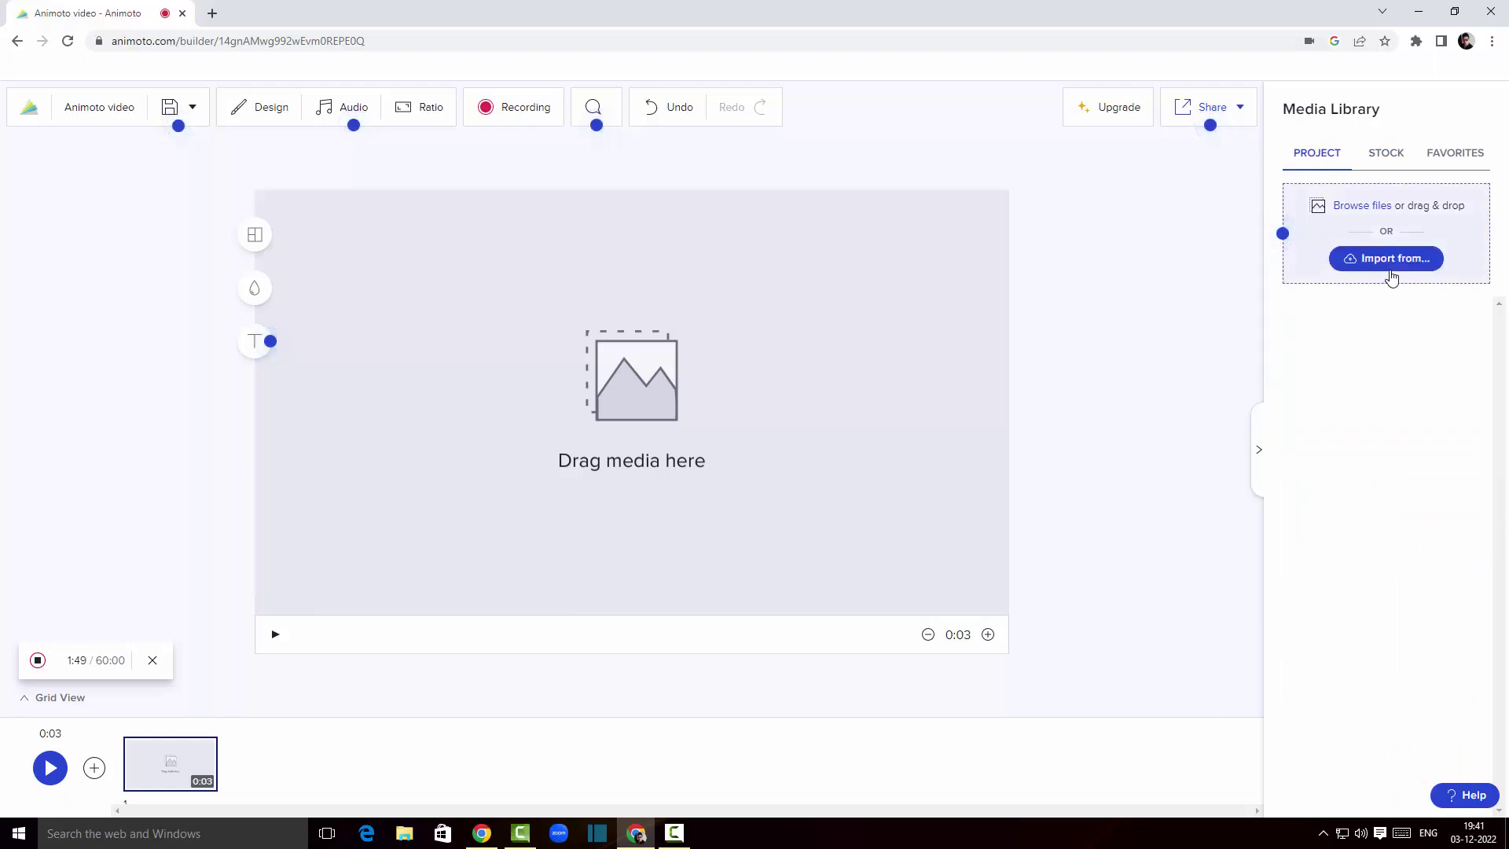
pyautogui.click(1387, 154)
pyautogui.scroll(-10, 1381, 492)
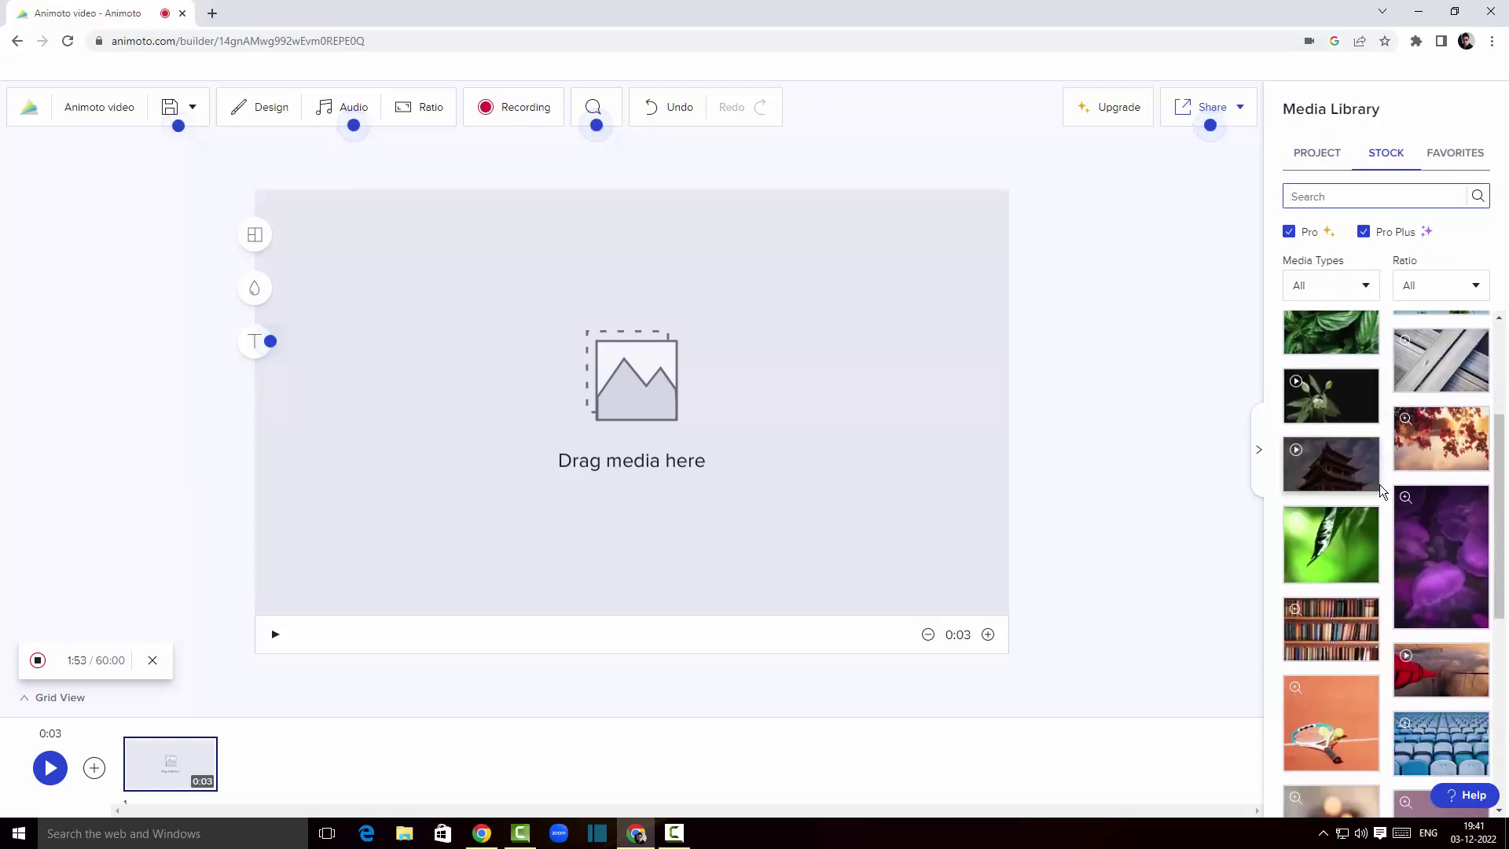
pyautogui.click(1432, 157)
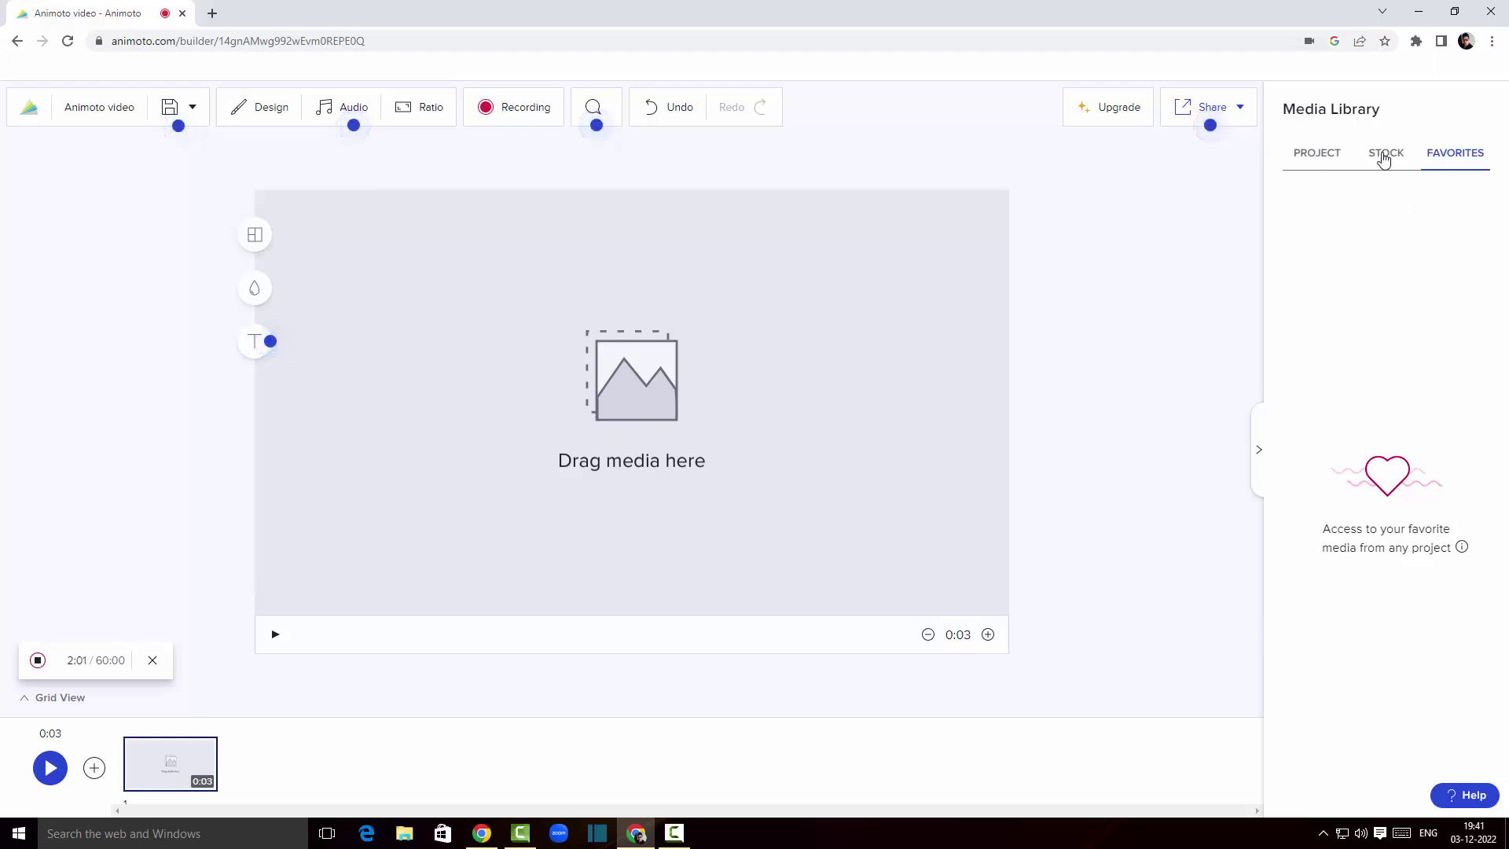
pyautogui.click(1314, 165)
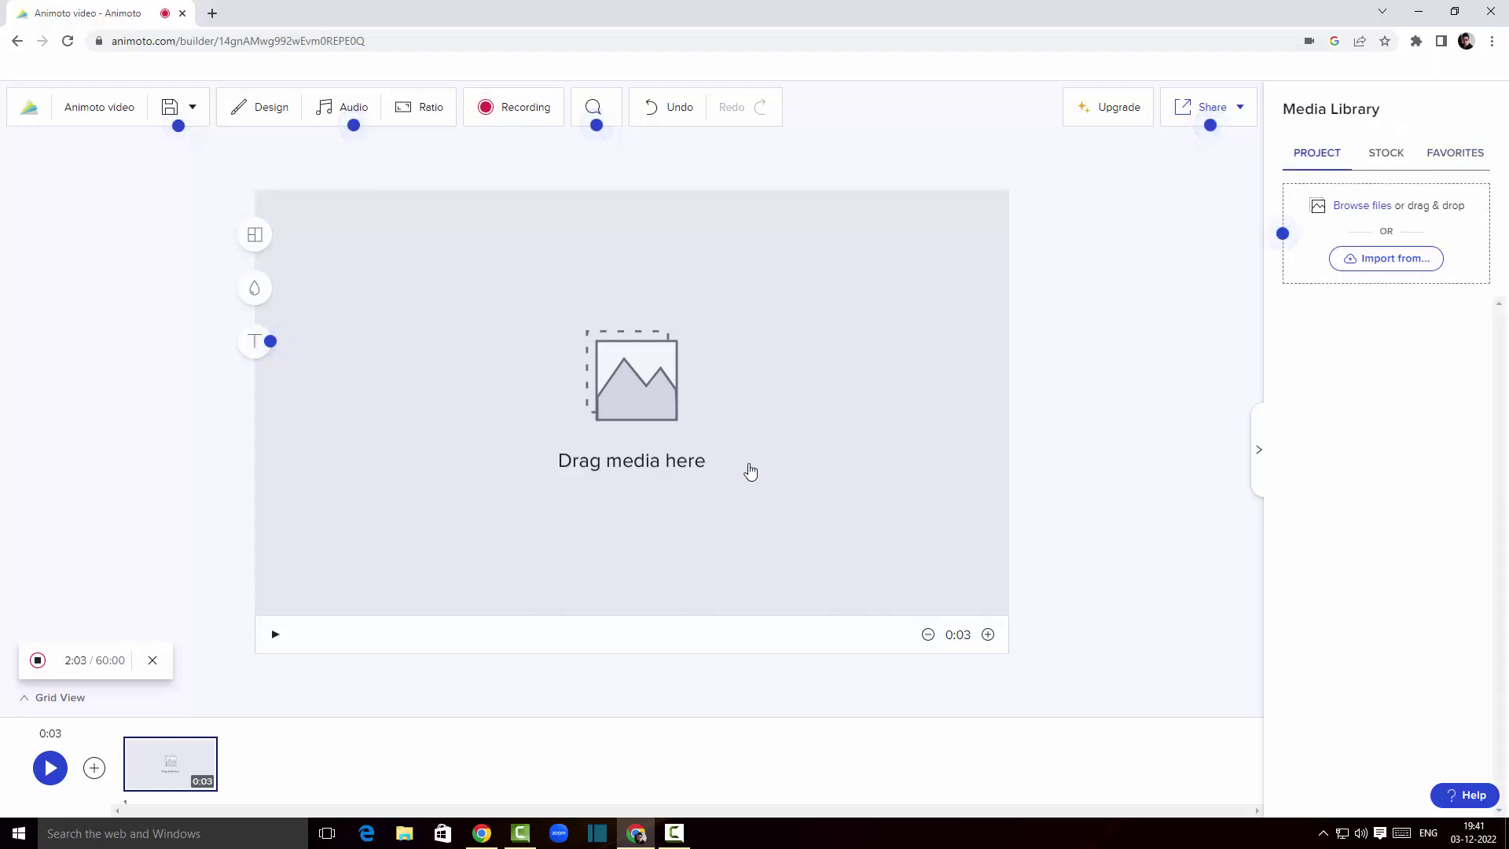
# Stop the screen recording, preview the 2:05 clip, and save it to the project
pyautogui.click(38, 661)
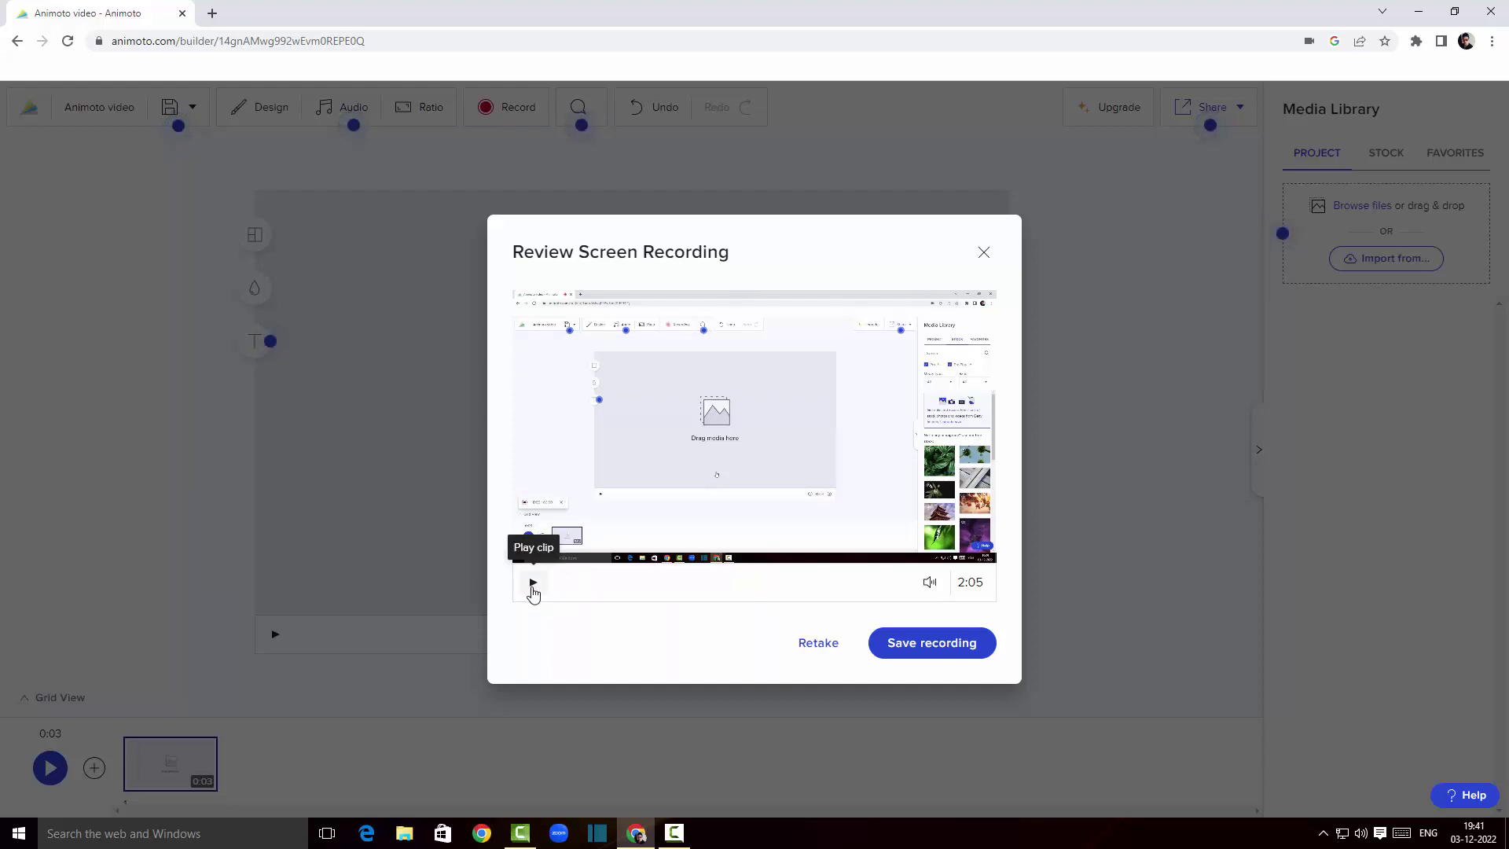
pyautogui.click(533, 583)
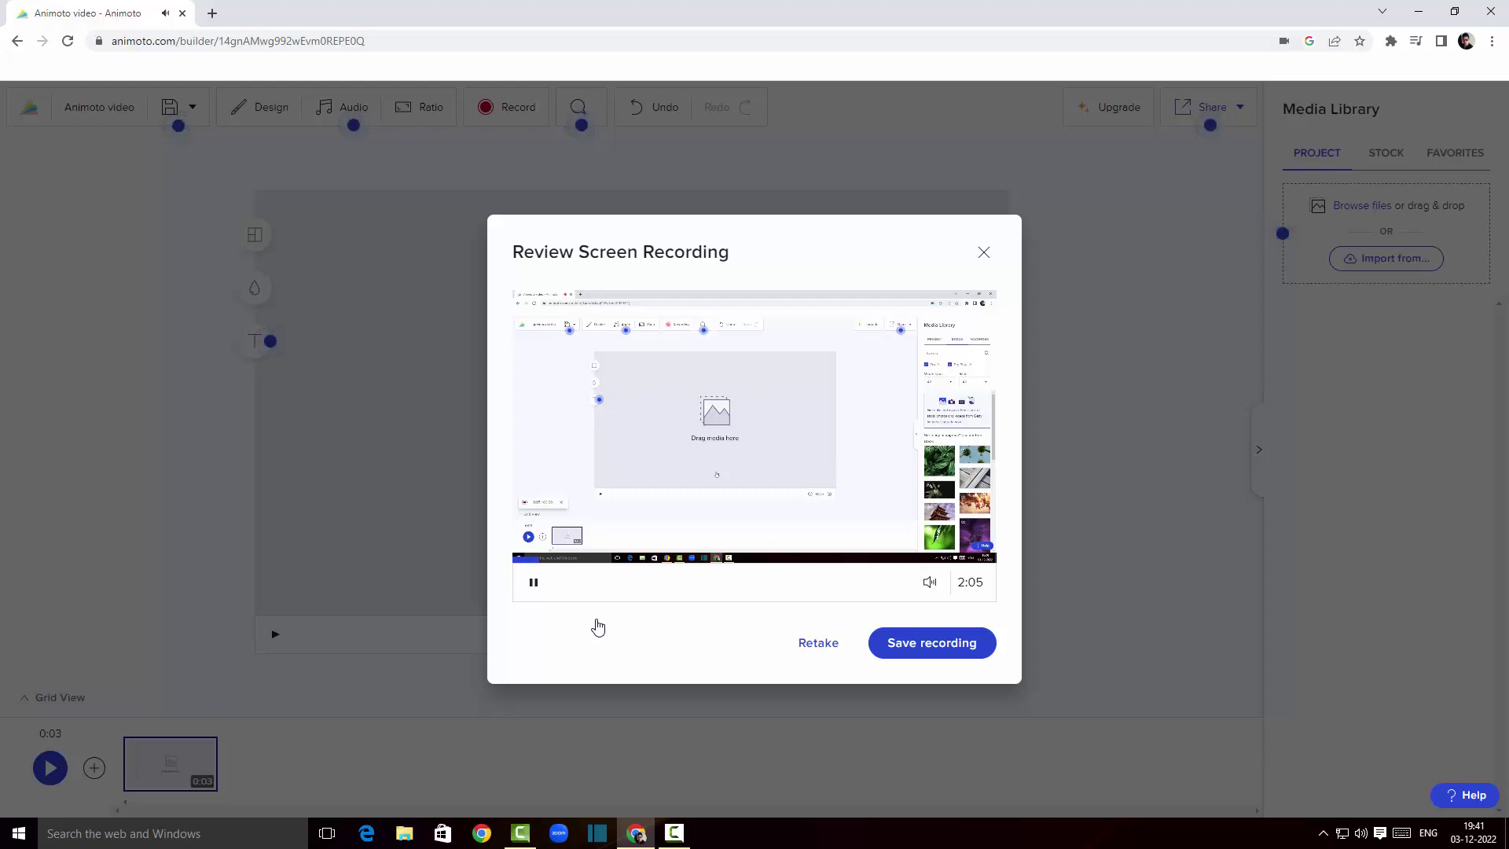
pyautogui.click(533, 590)
pyautogui.click(923, 647)
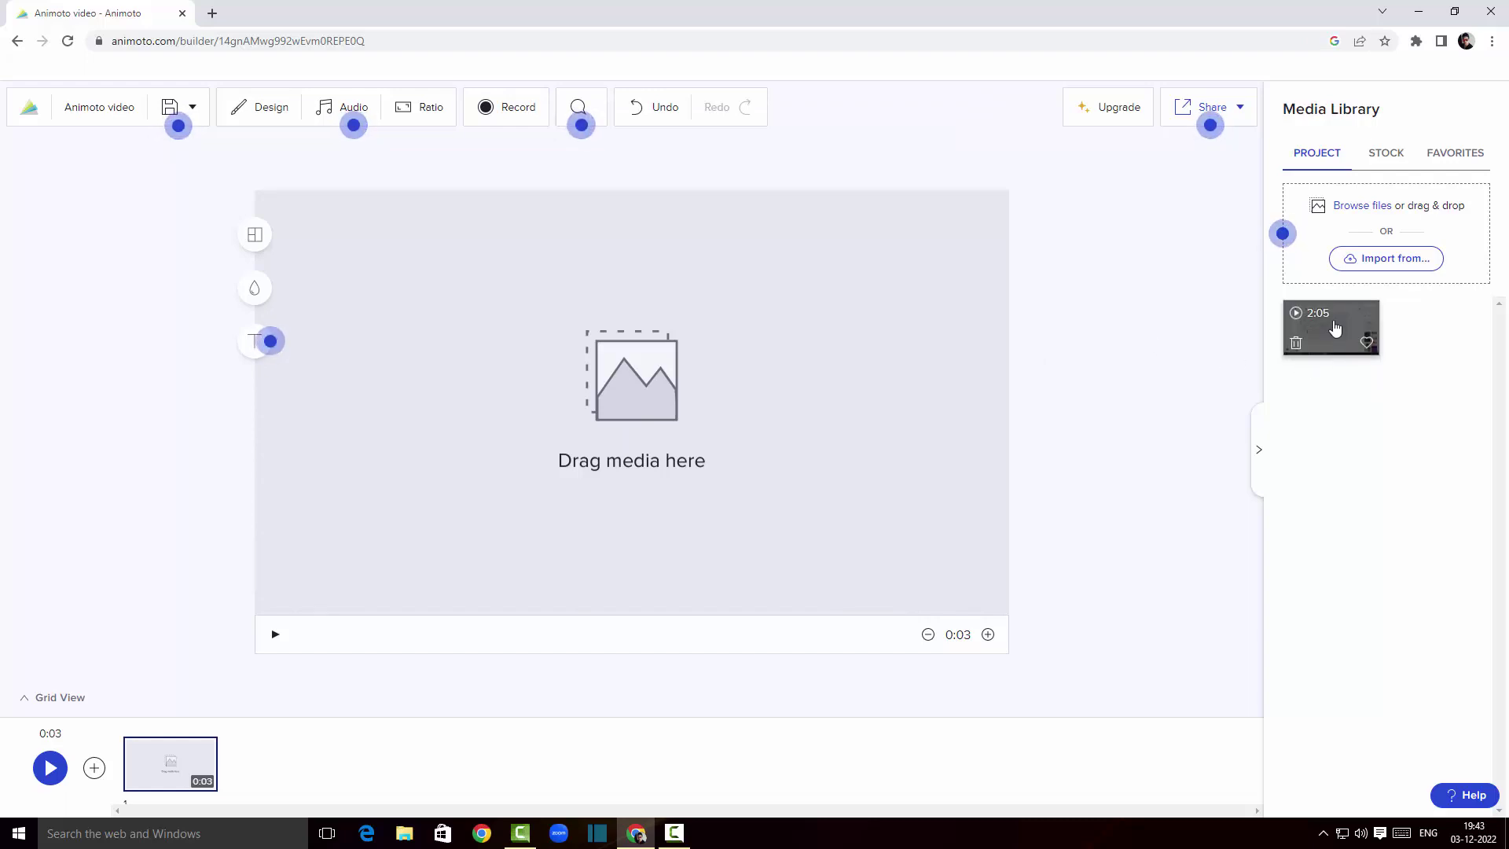
# Drag the saved 2:05 recording into the empty block and bring up Design Settings
pyautogui.click(1334, 327)
pyautogui.moveTo(1334, 327); pyautogui.dragTo(803, 381)
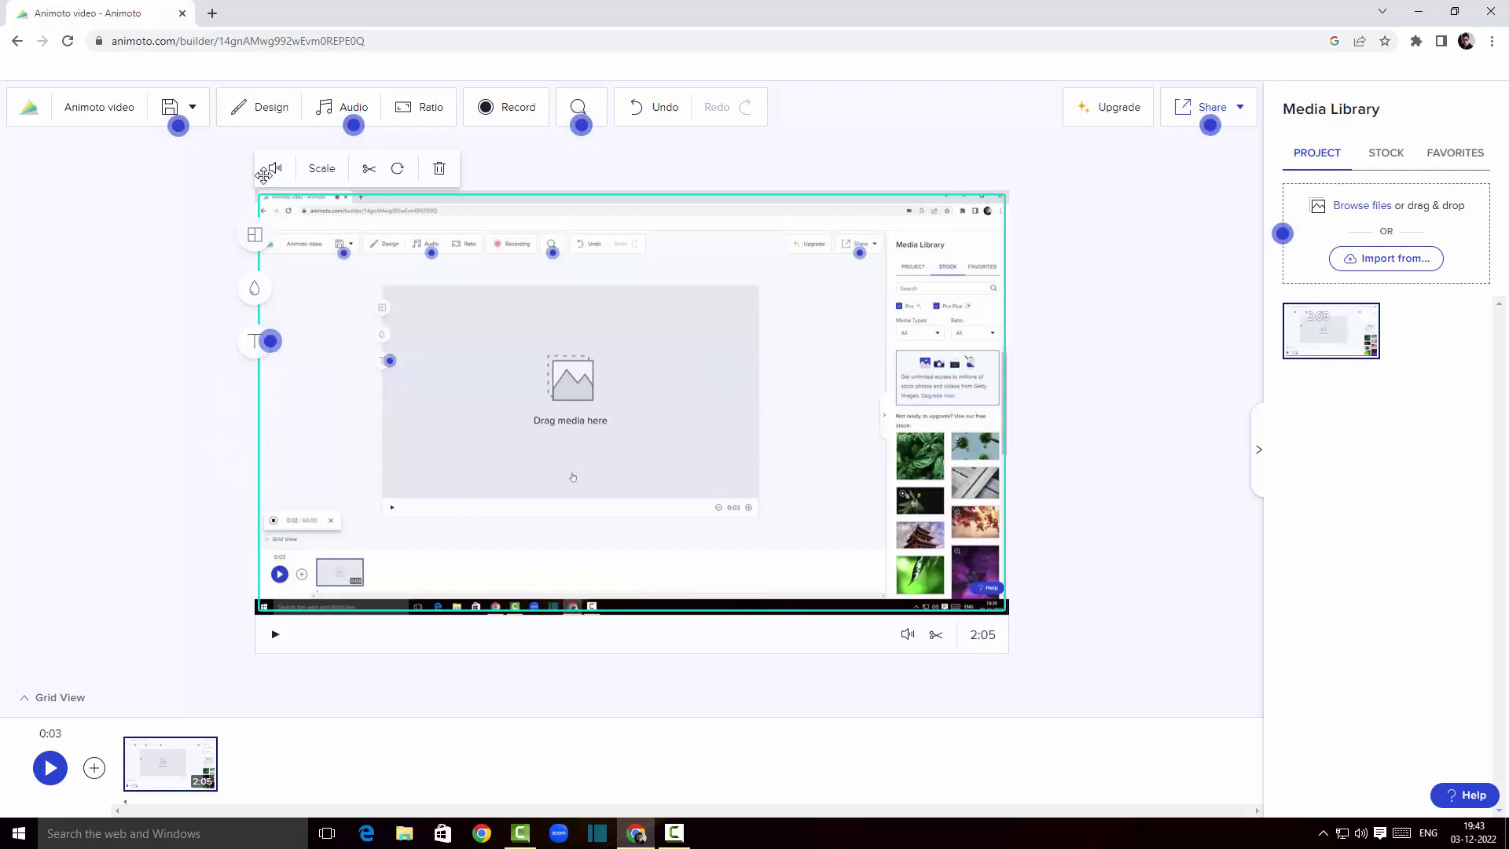
pyautogui.click(275, 117)
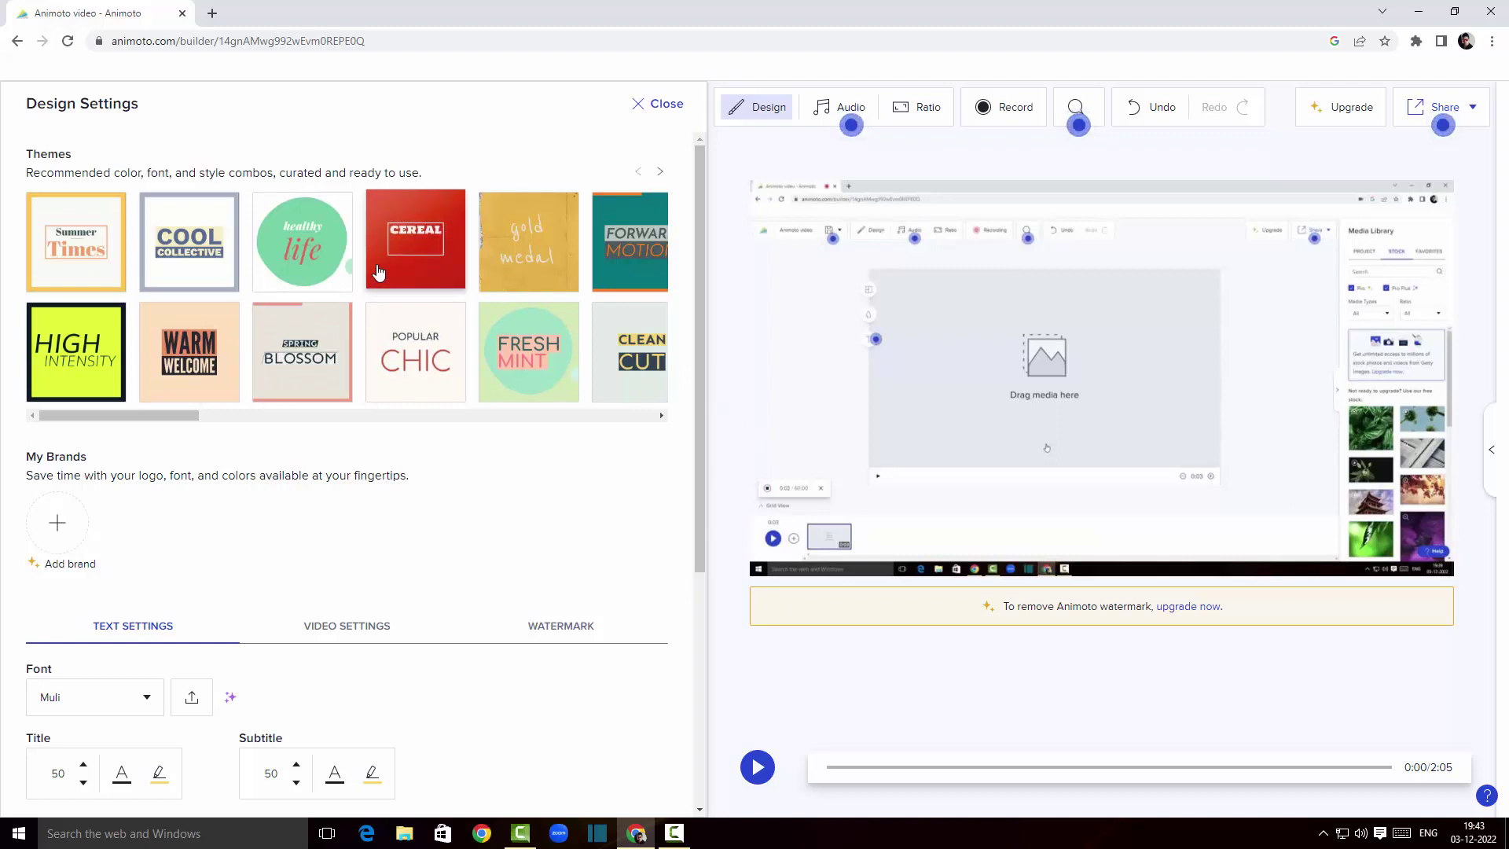
# Apply the High Intensity theme and close Design Settings
pyautogui.click(74, 366)
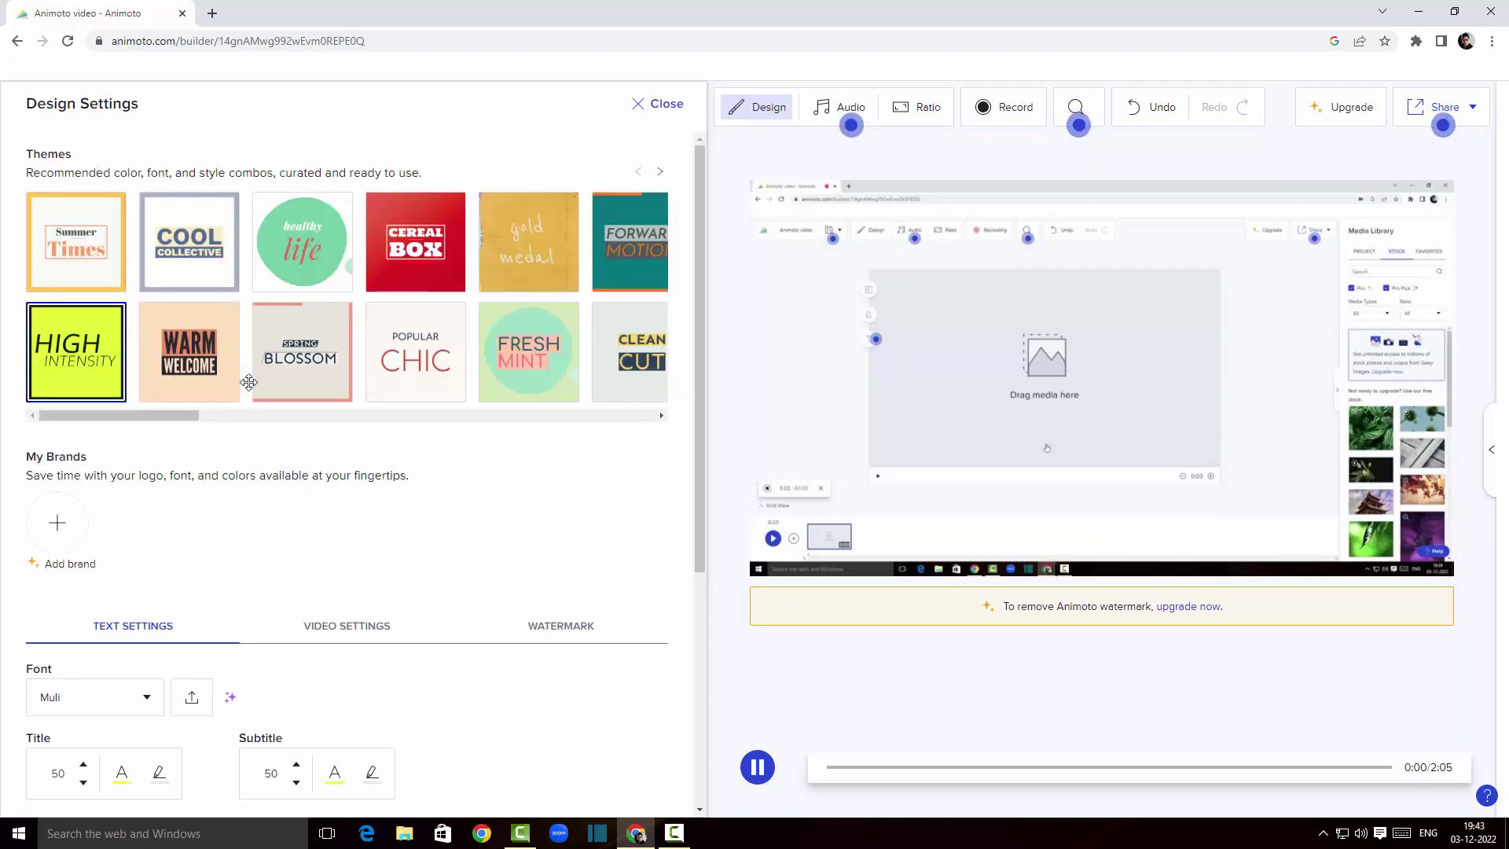
pyautogui.click(664, 105)
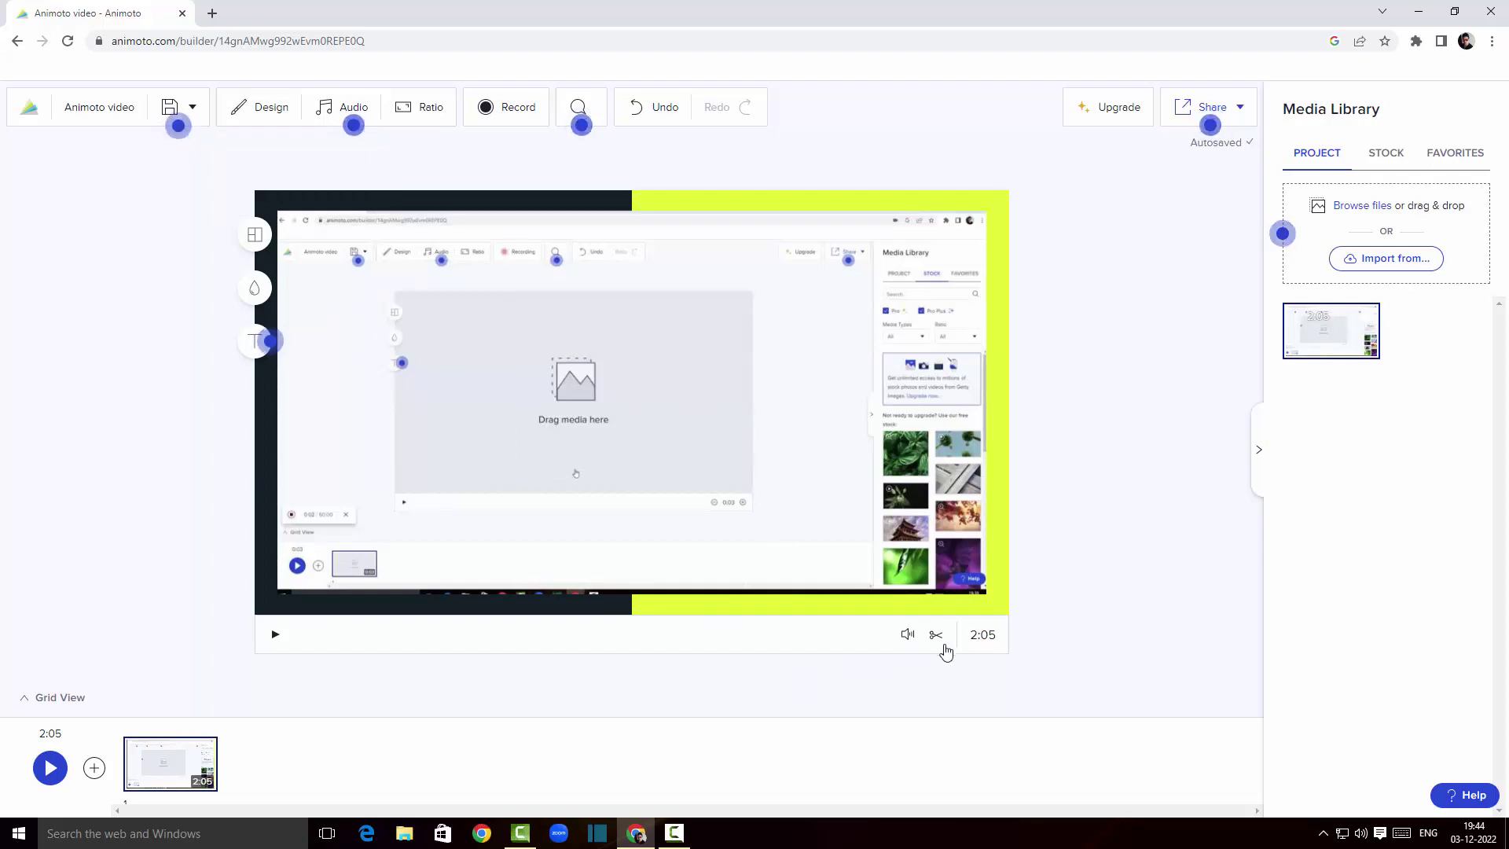
pyautogui.click(942, 640)
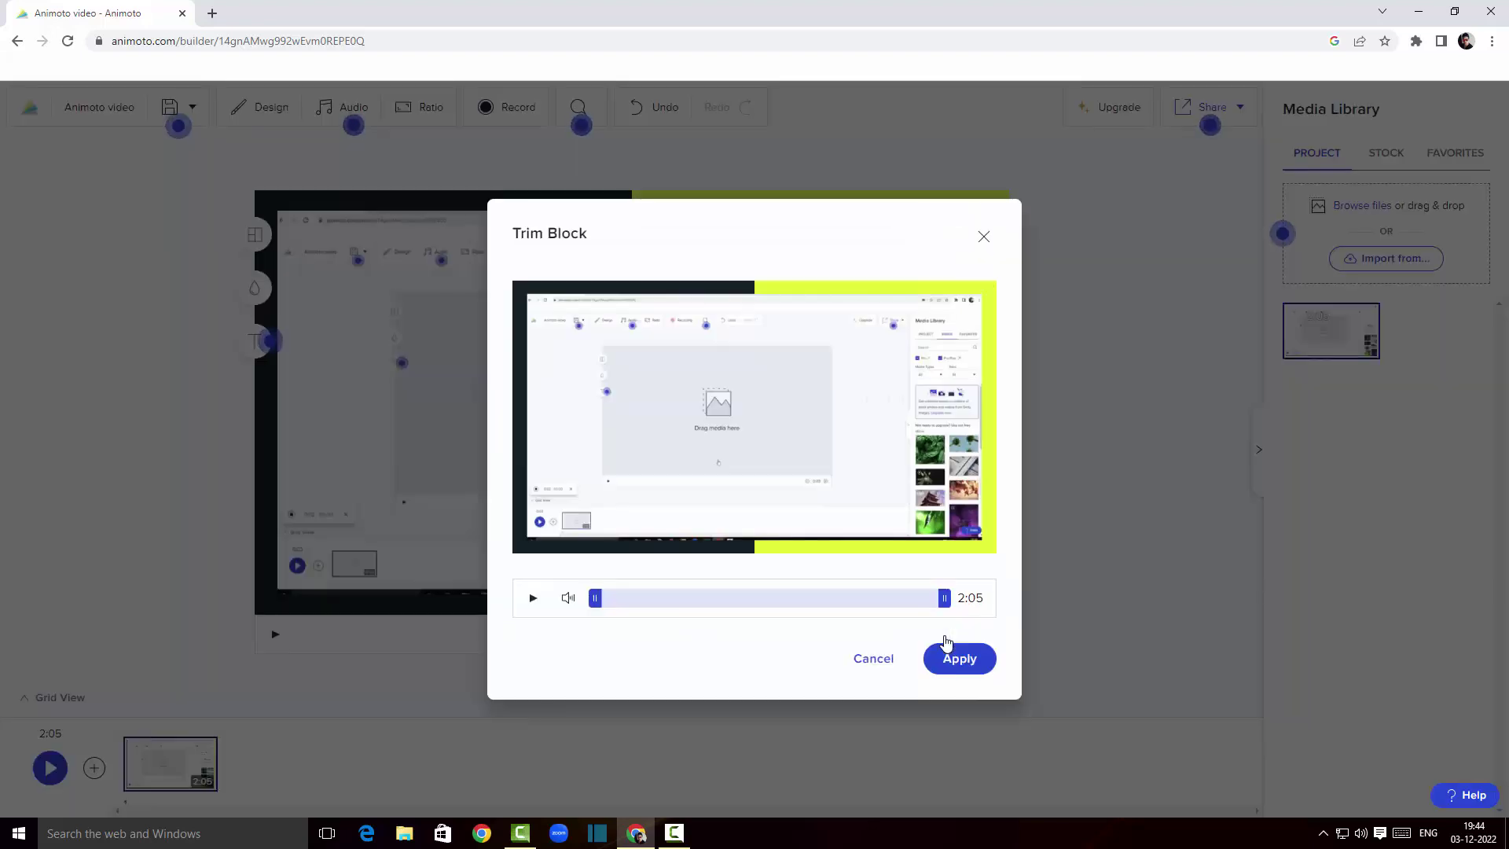
pyautogui.moveTo(603, 605); pyautogui.dragTo(586, 638)
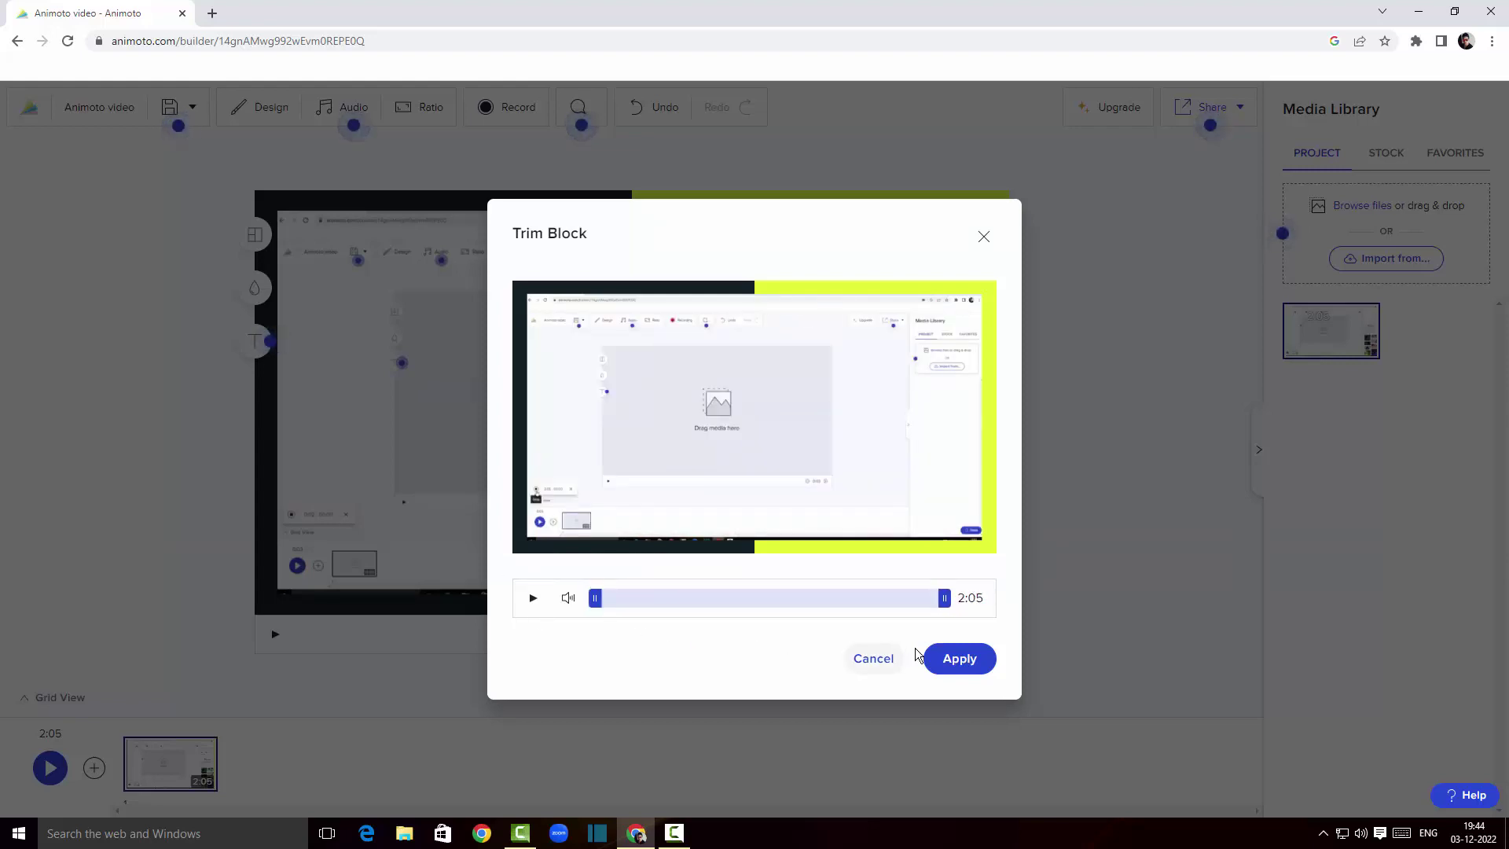
pyautogui.click(886, 658)
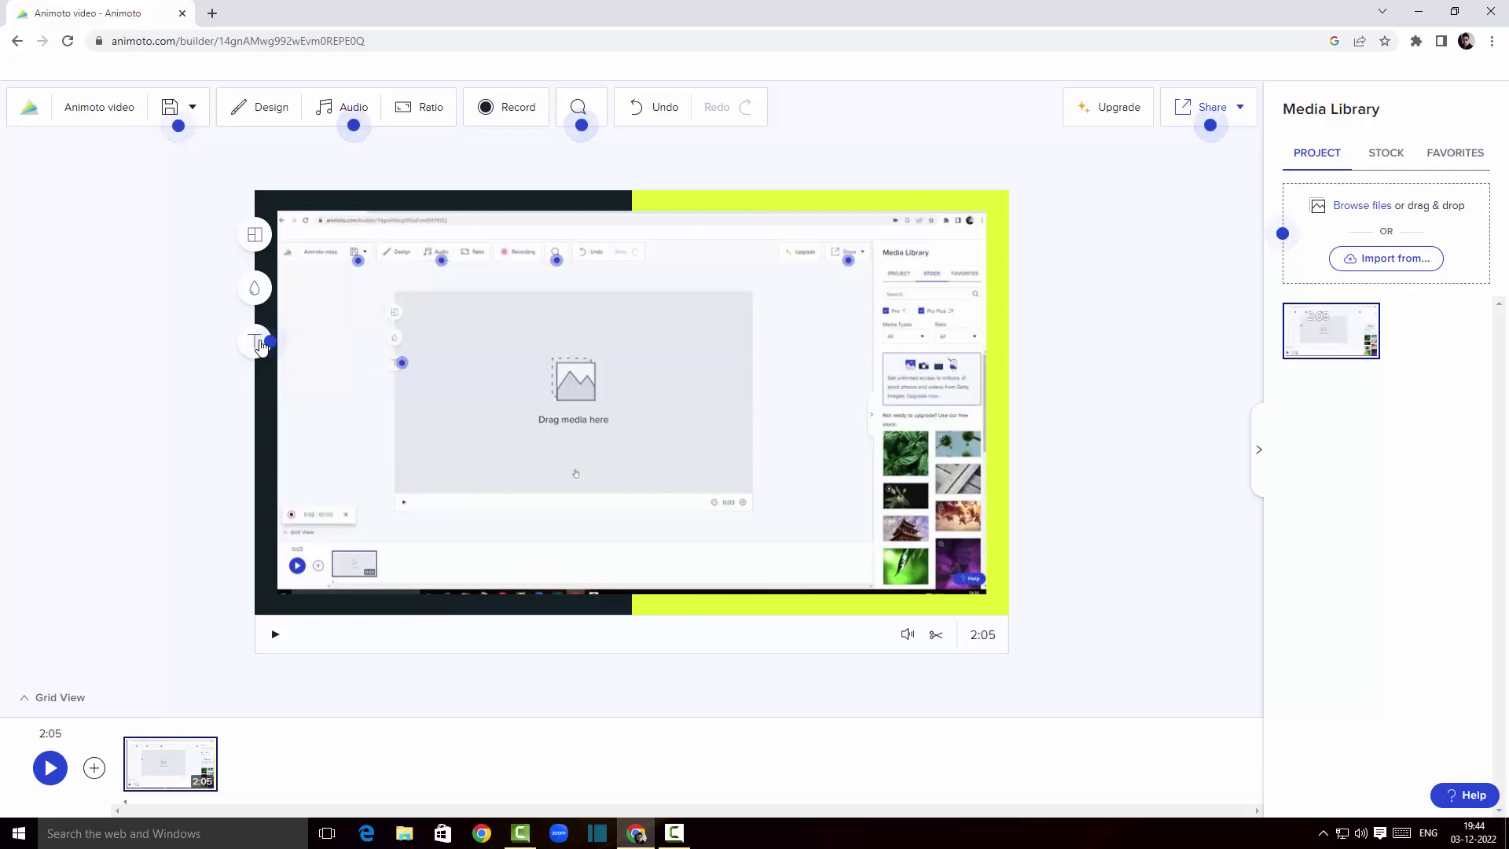
# Look over the block's text options, then show the Share feedback and publish choices
pyautogui.click(257, 344)
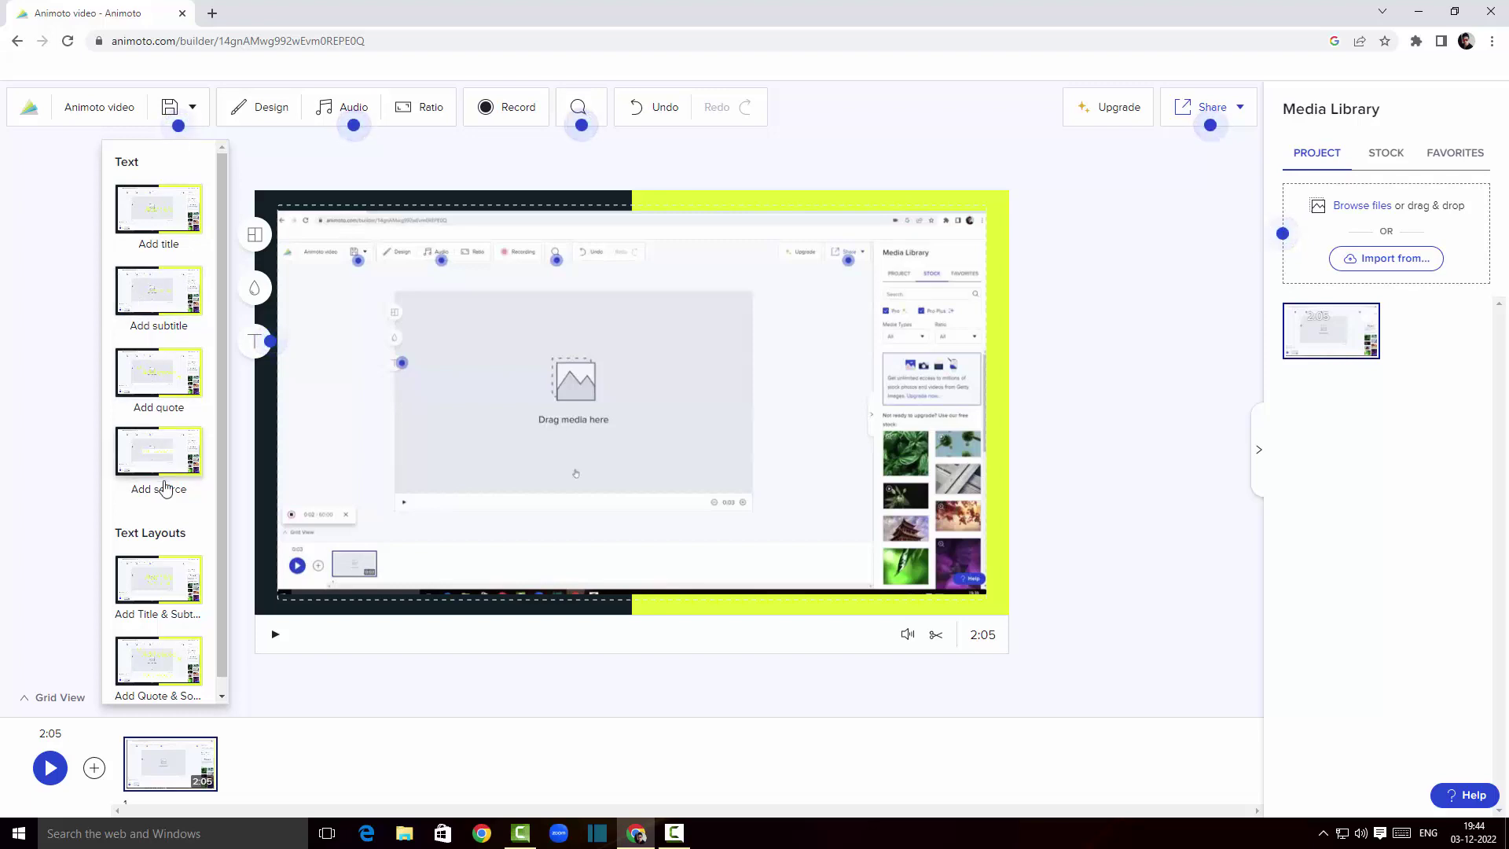
pyautogui.scroll(-1, 165, 488)
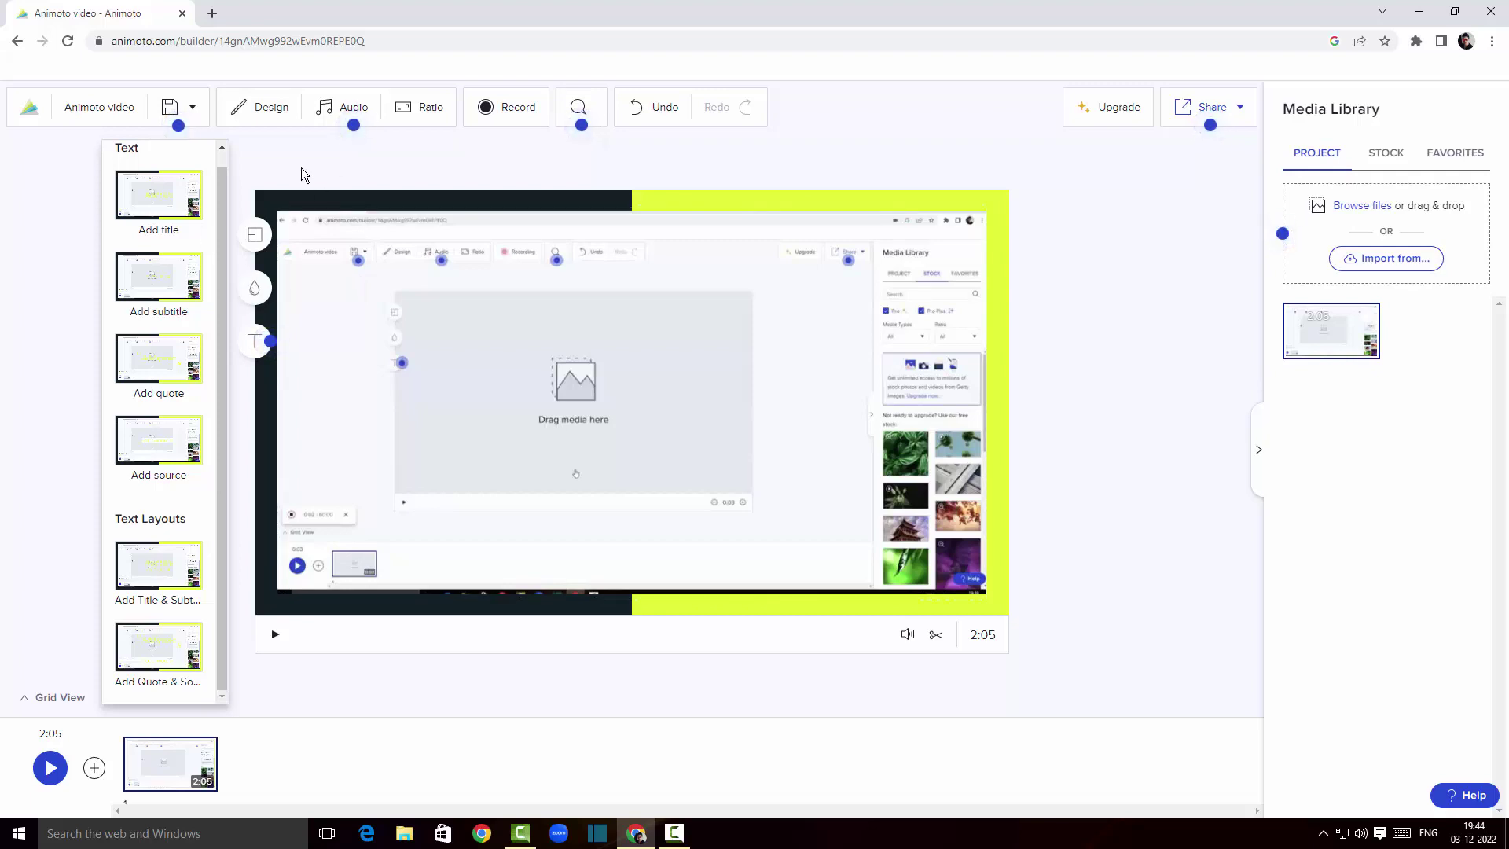
pyautogui.click(1220, 108)
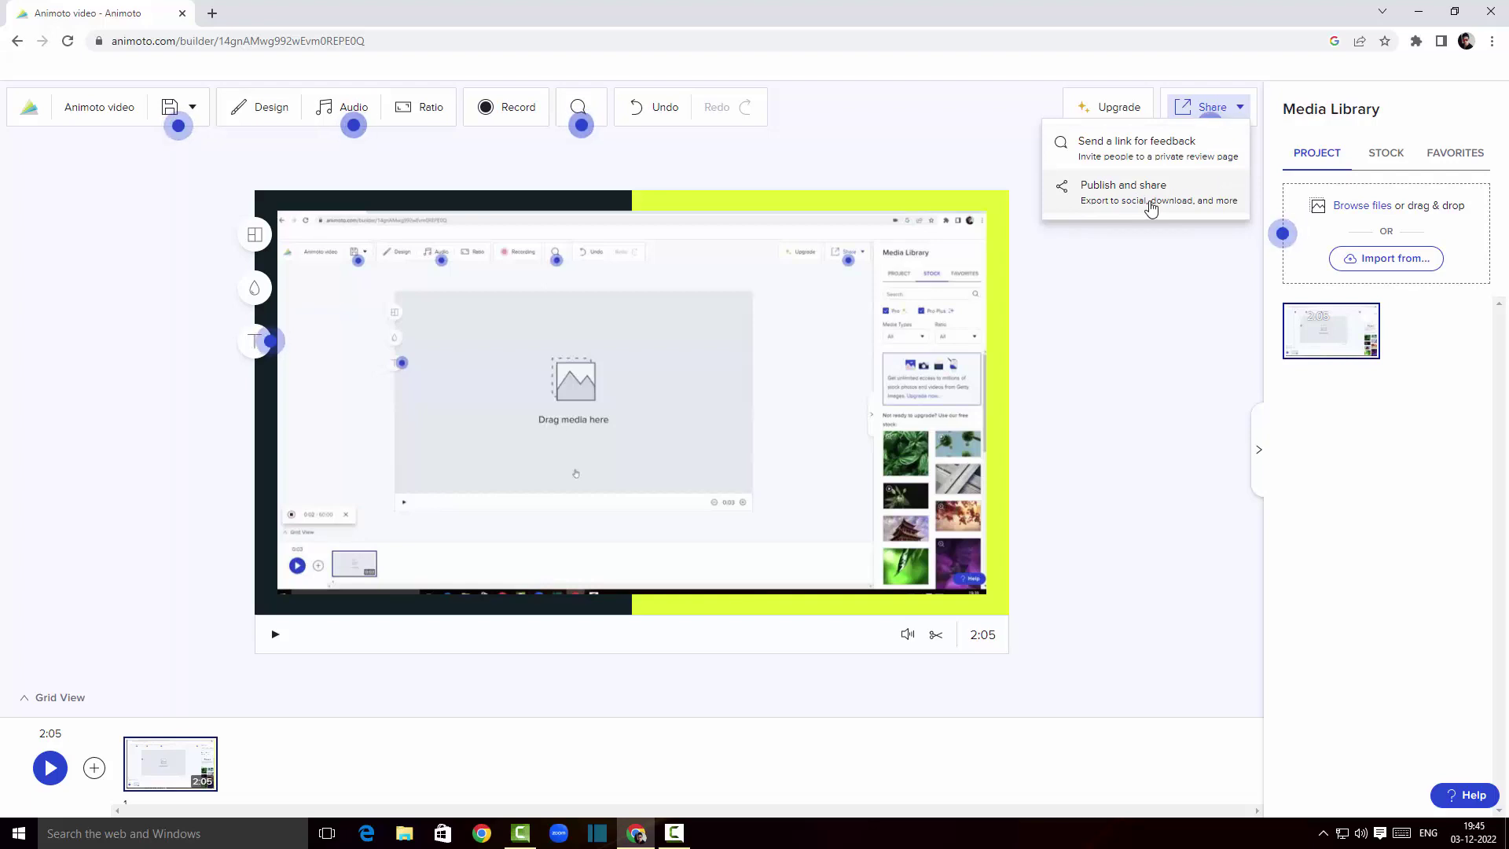
pyautogui.click(1150, 203)
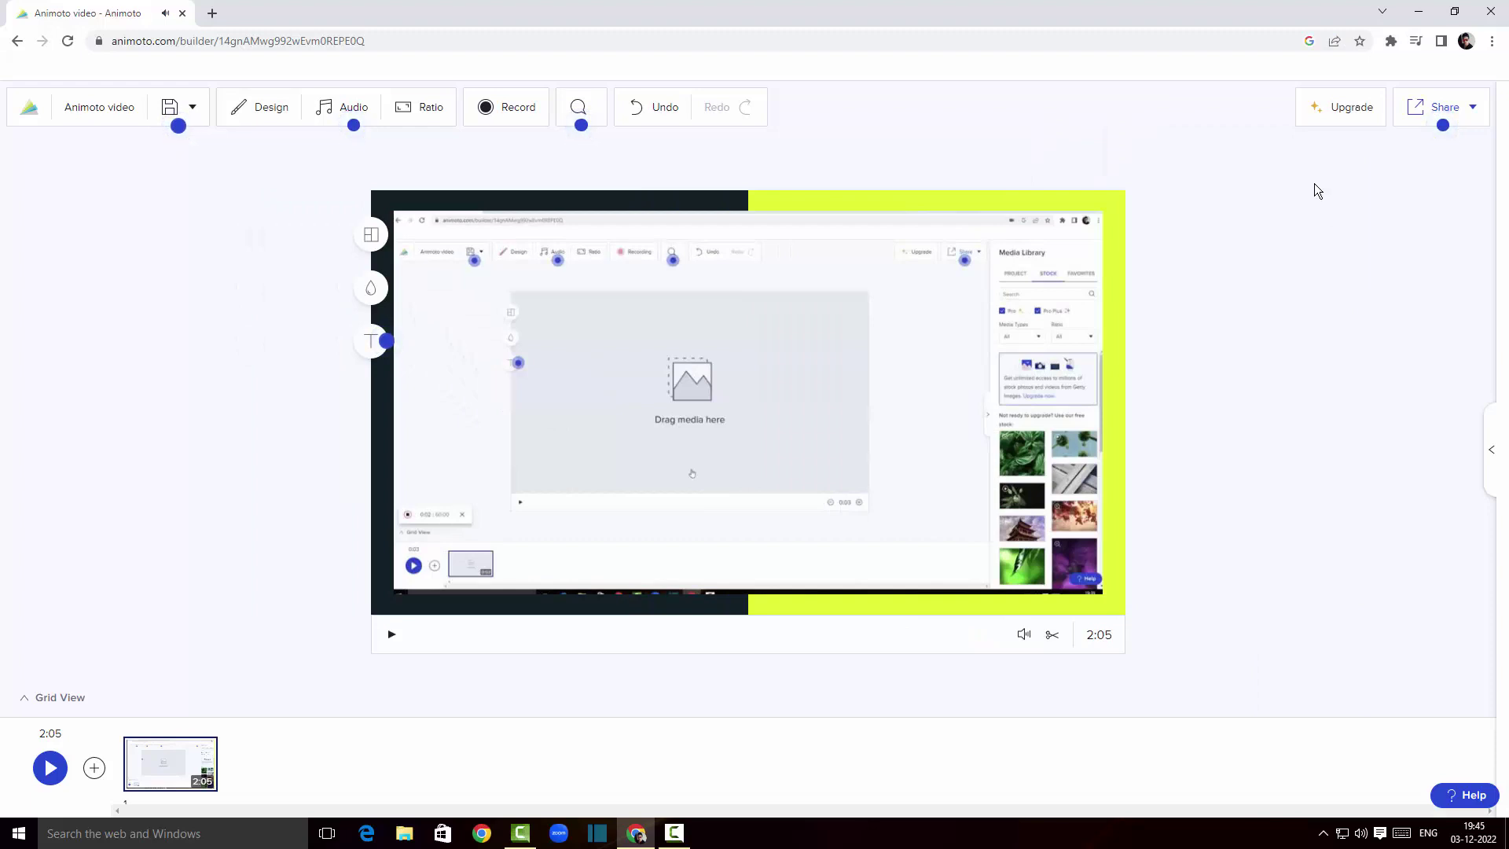
pyautogui.click(1469, 111)
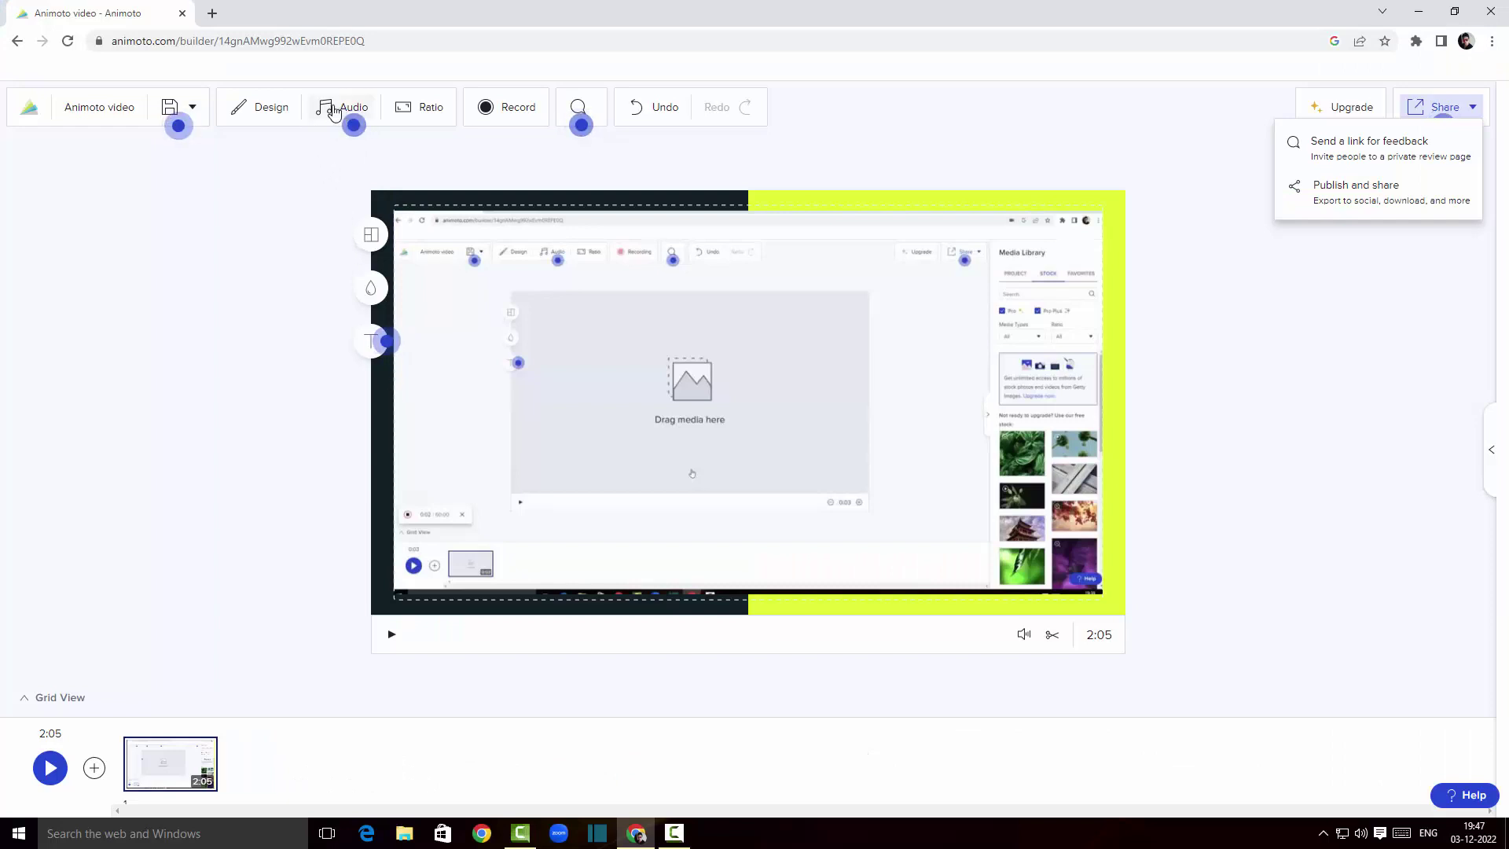
# Remove the existing music clip from the timeline in the audio library
pyautogui.click(343, 109)
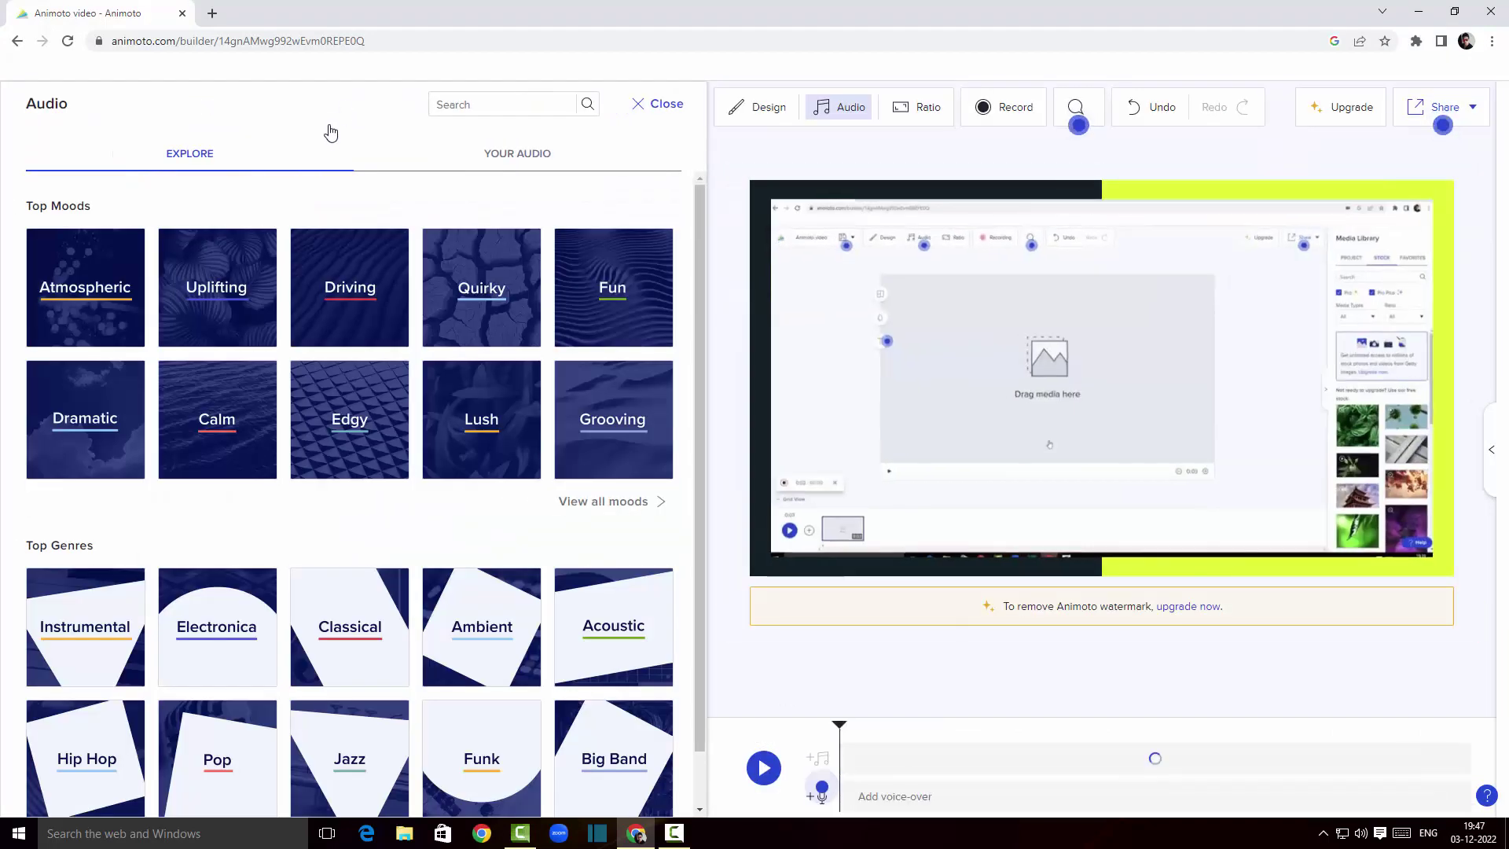
pyautogui.scroll(-1, 361, 468)
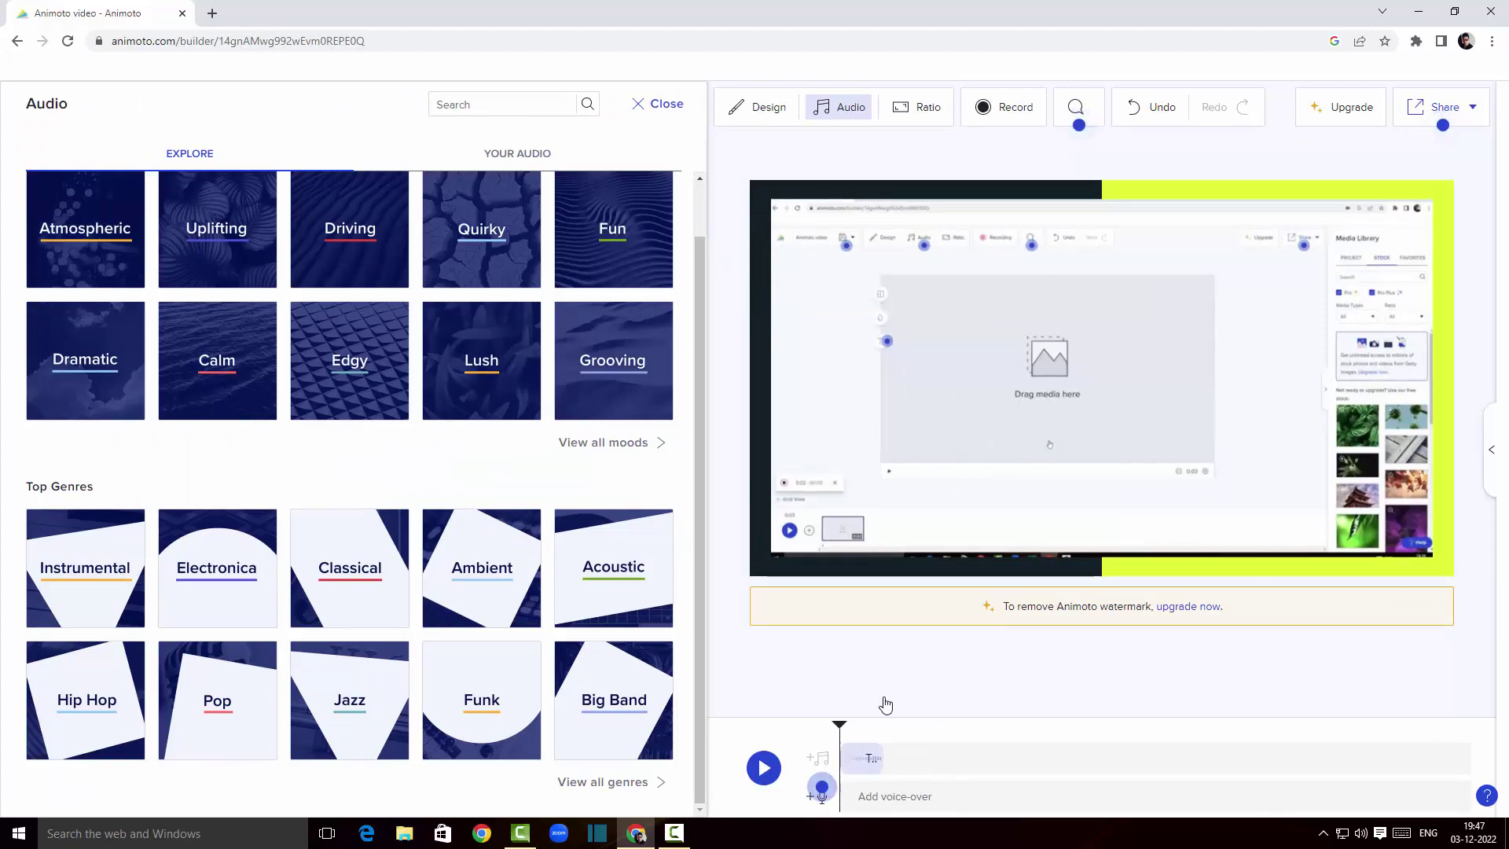
pyautogui.click(871, 761)
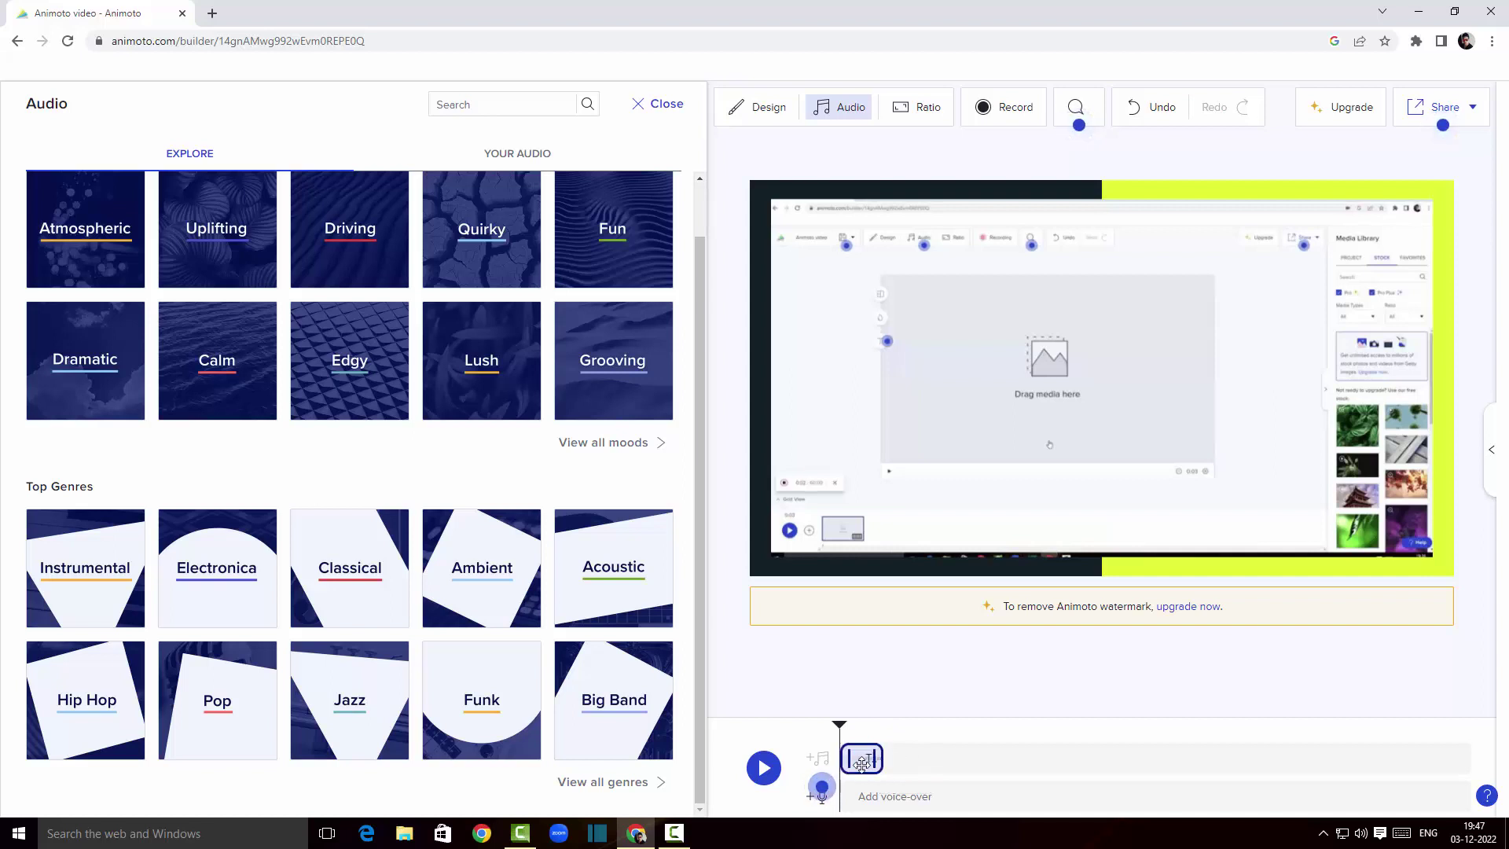
pyautogui.click(863, 762)
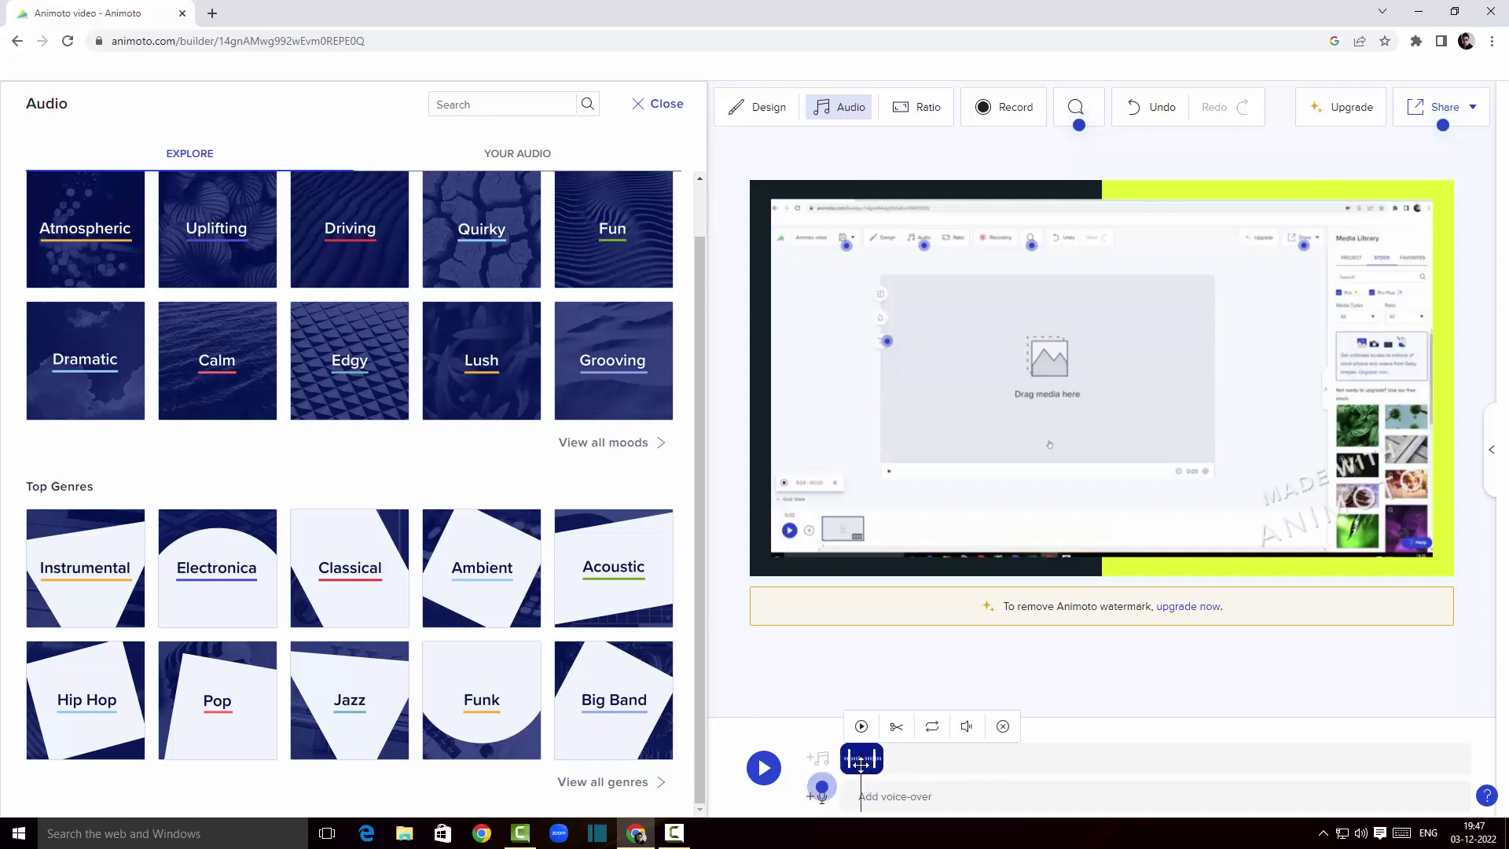
pyautogui.click(1004, 728)
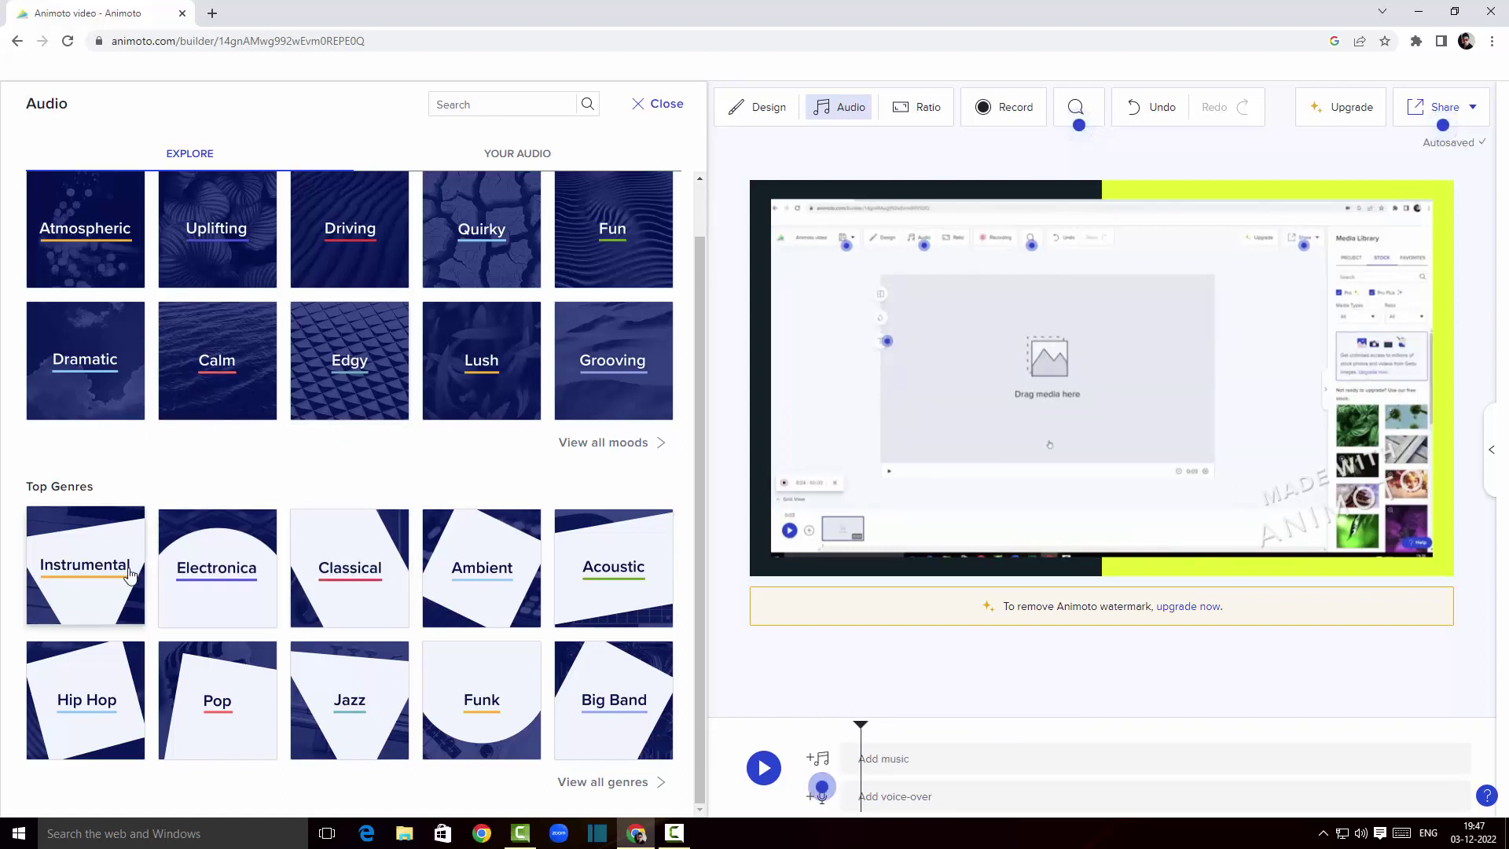
# Add 'A Heart (Instrumental)' from the Instrumental genre as the music track
pyautogui.click(128, 574)
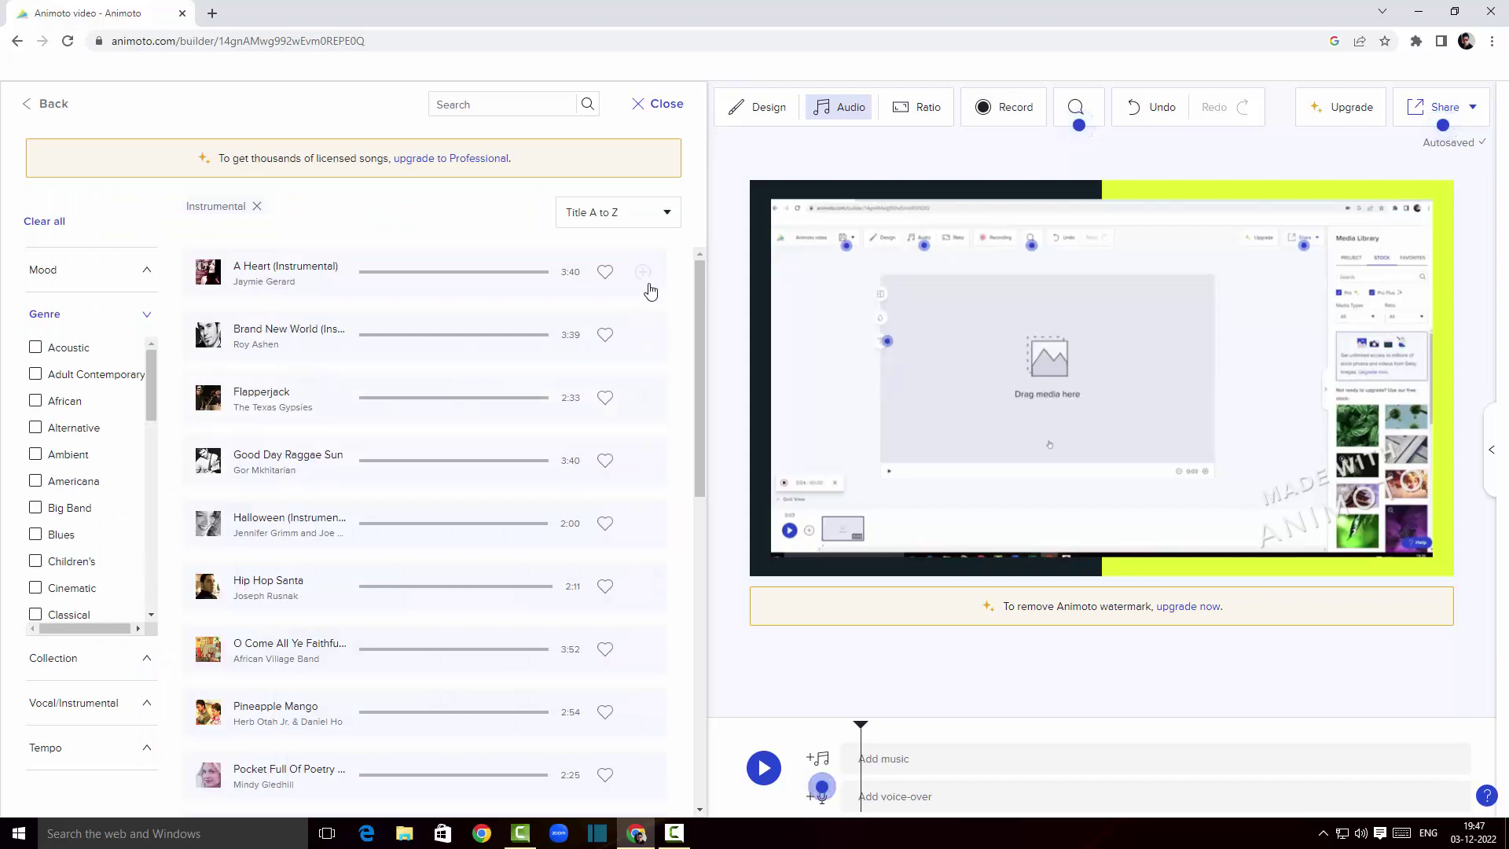
pyautogui.click(284, 270)
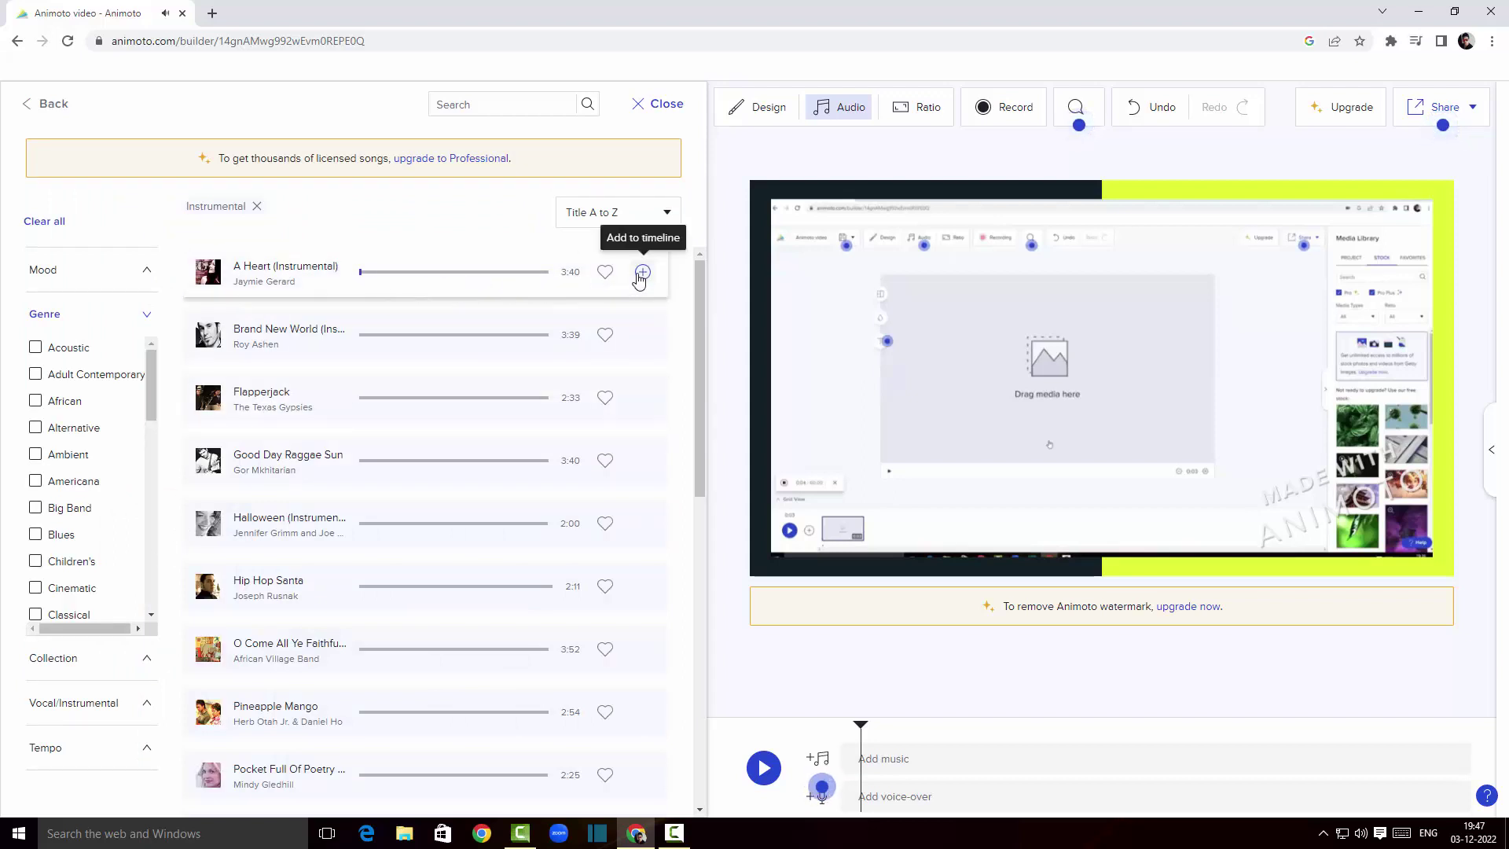
pyautogui.click(642, 273)
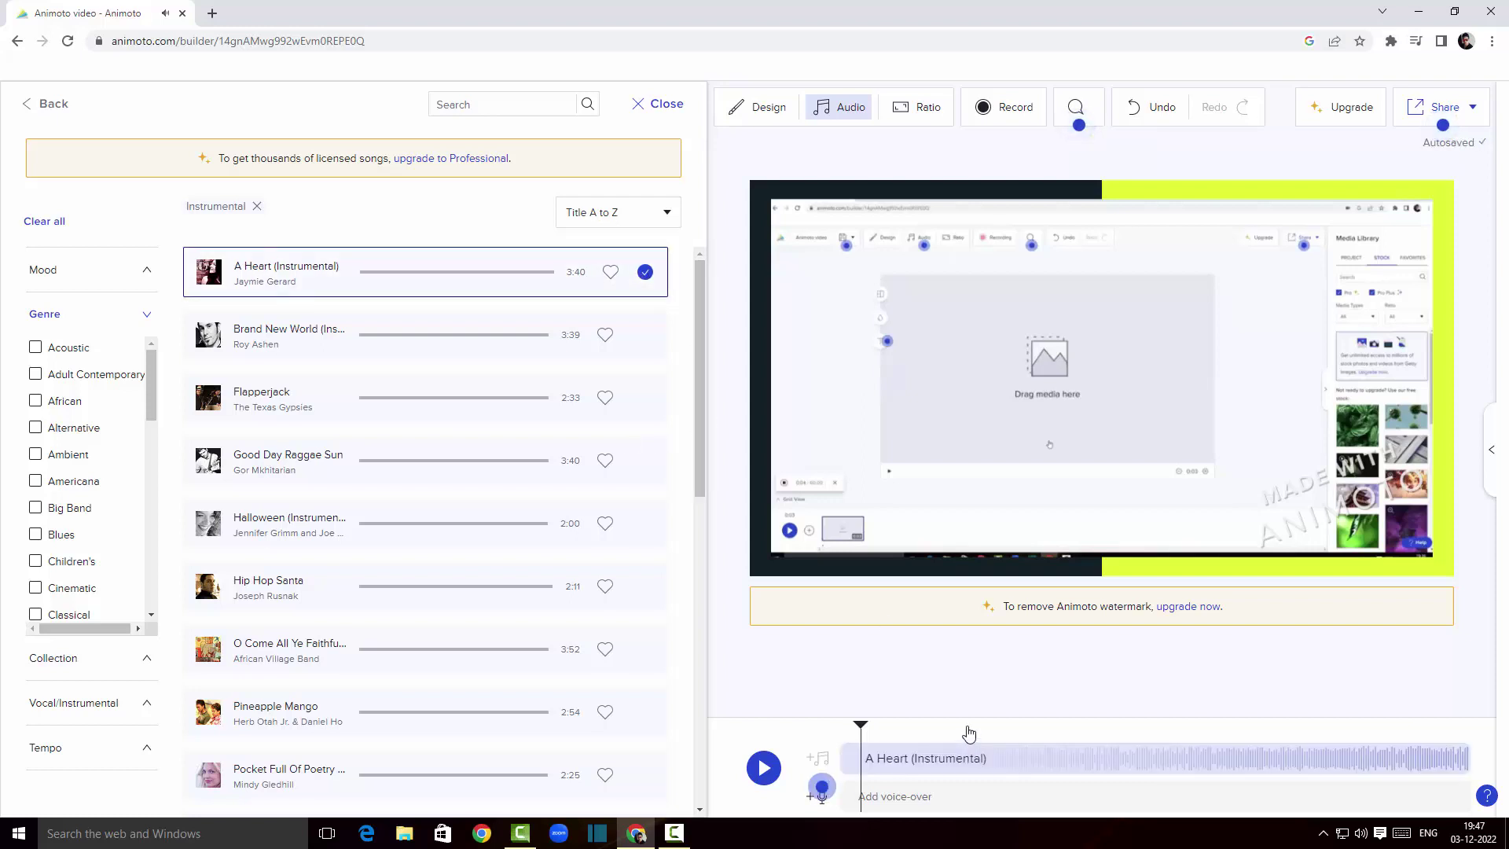
pyautogui.click(850, 731)
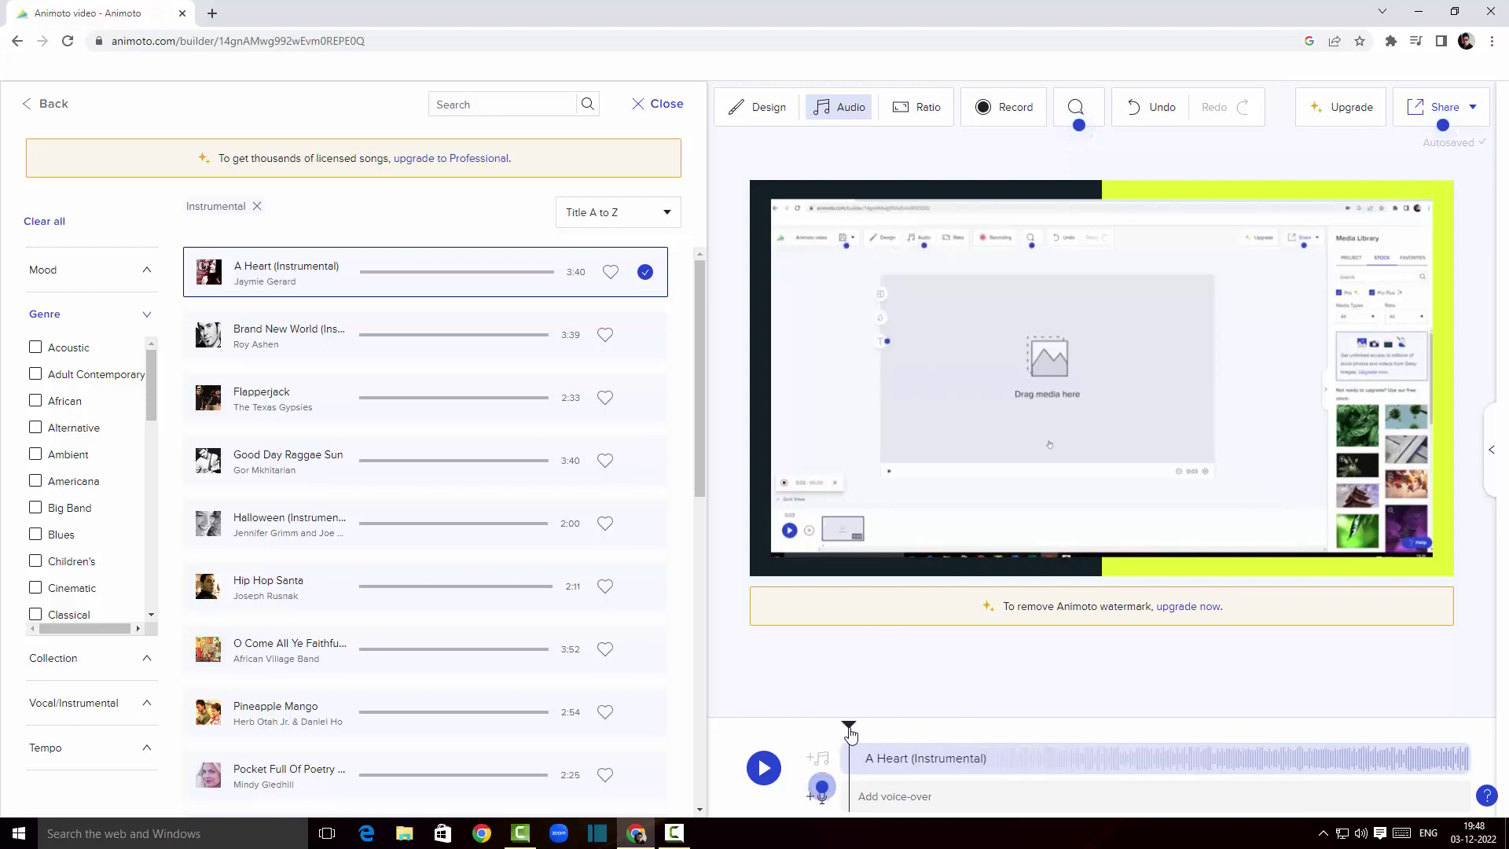
pyautogui.click(1010, 743)
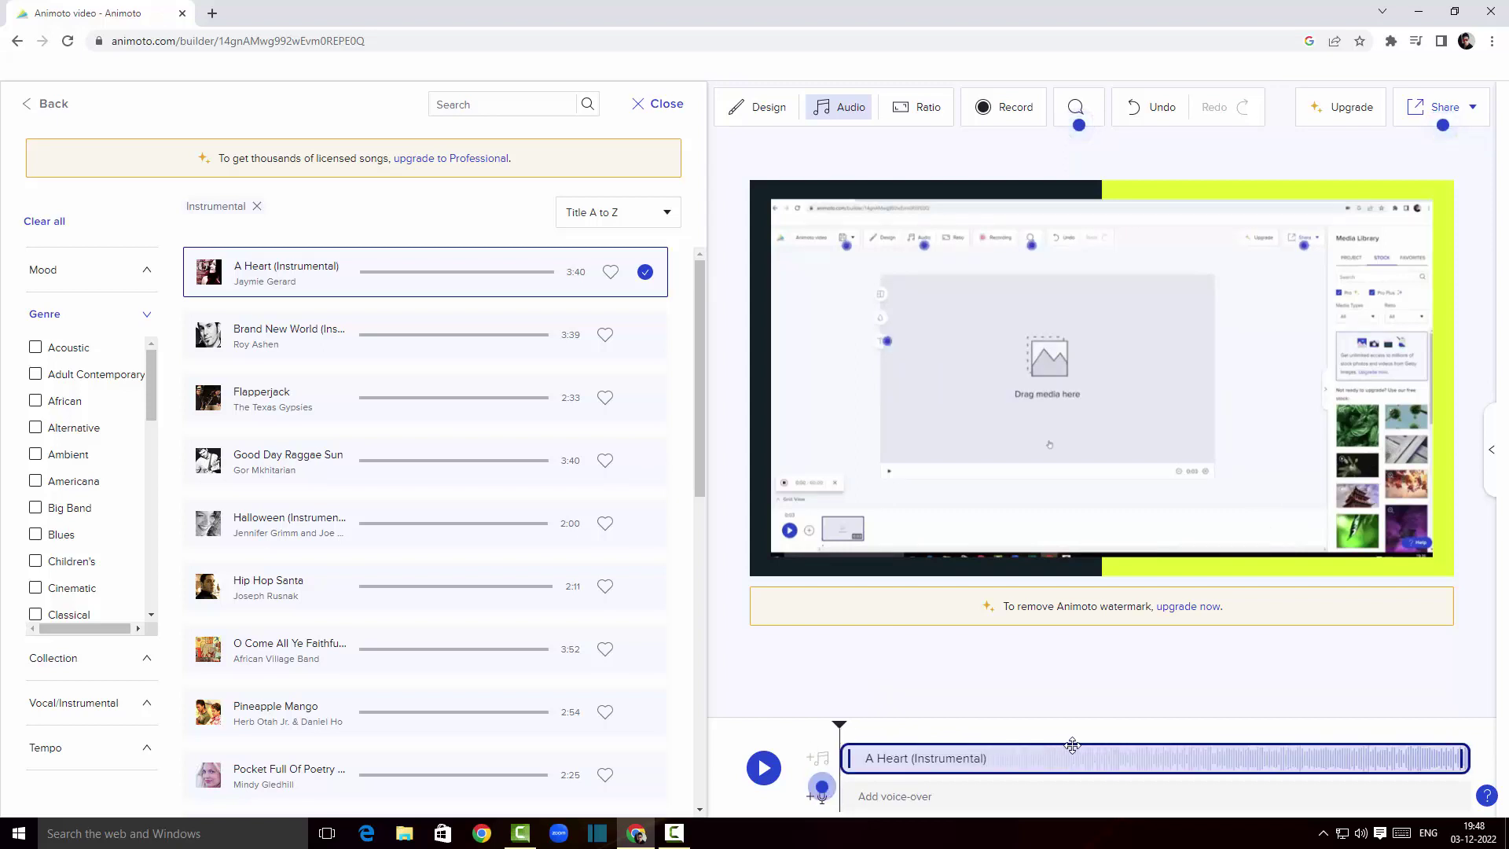
pyautogui.click(986, 690)
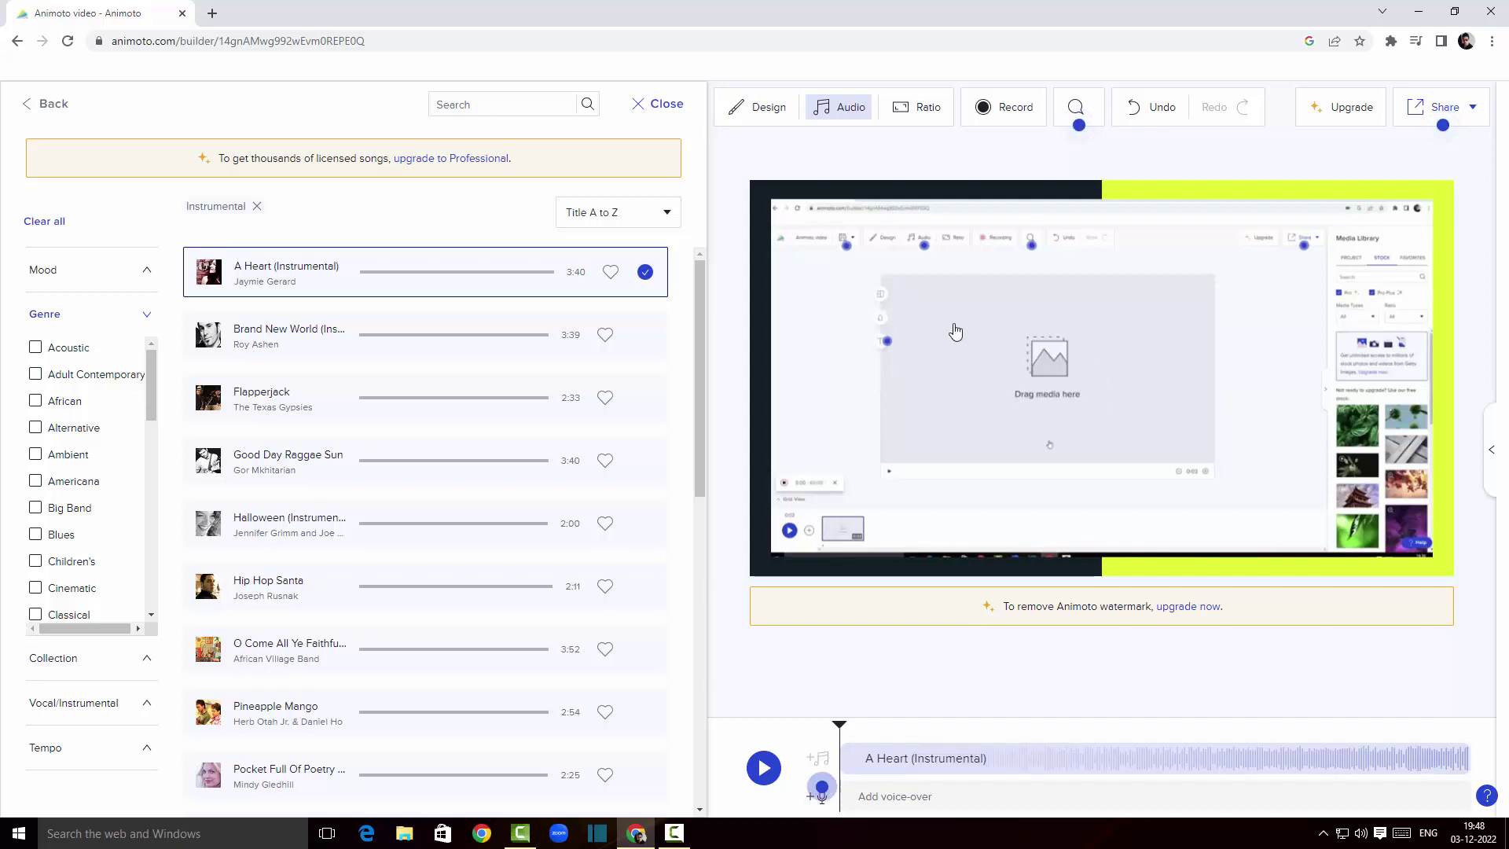
pyautogui.click(648, 108)
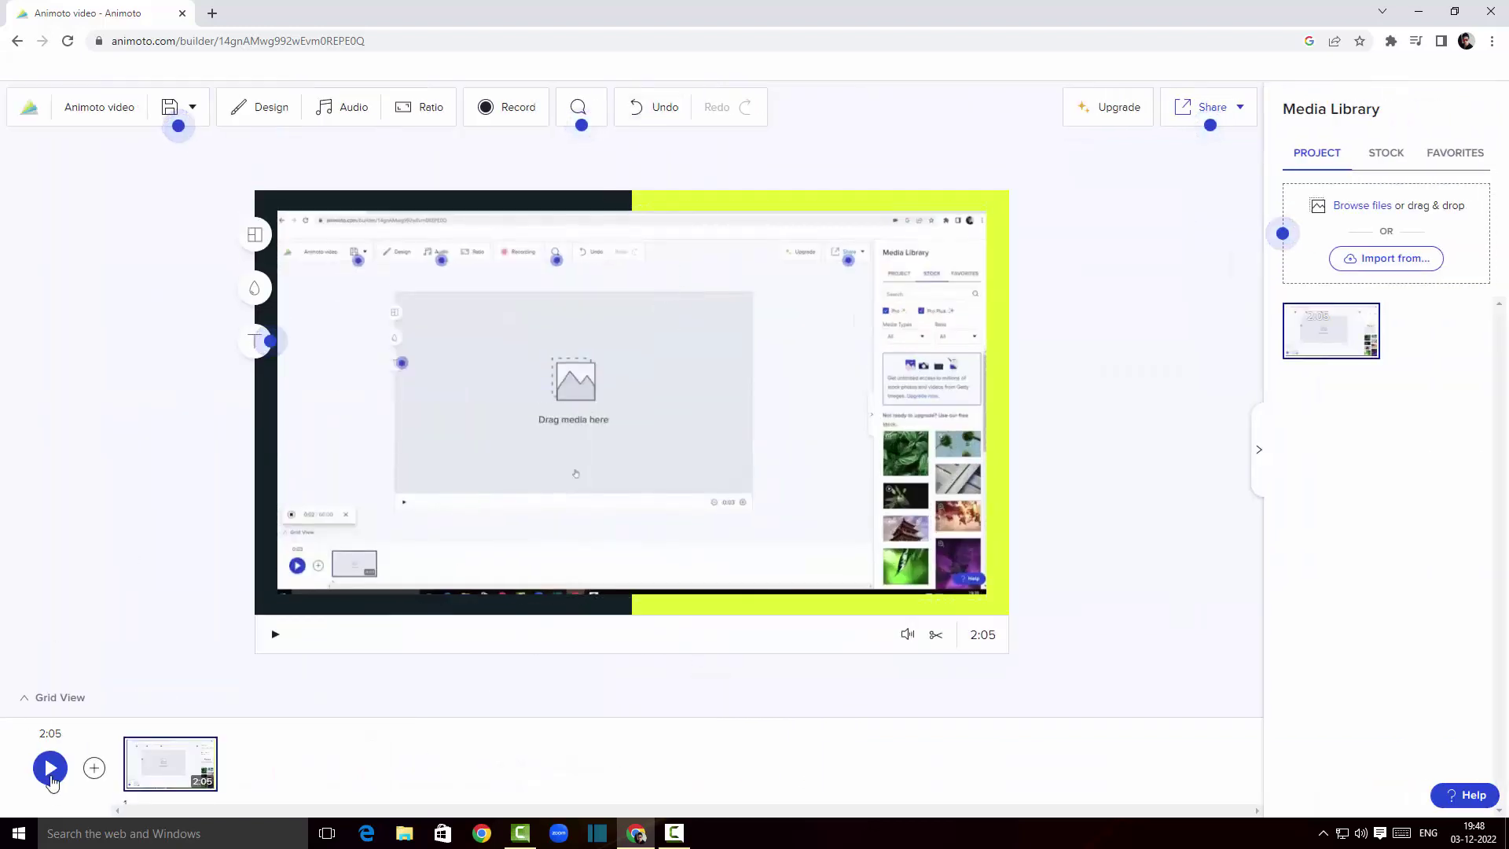
pyautogui.click(52, 773)
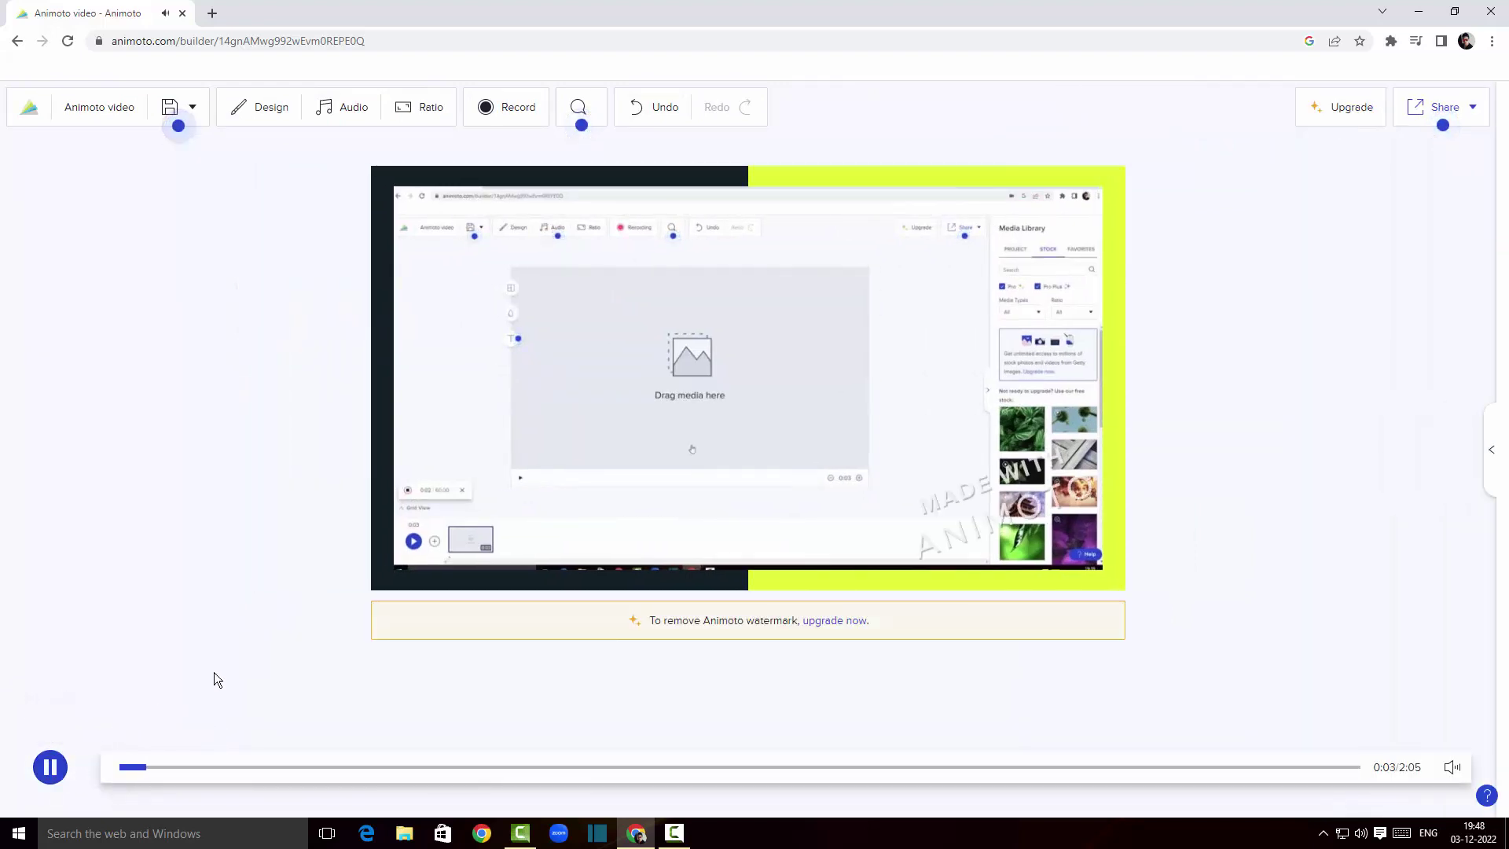
pyautogui.click(49, 768)
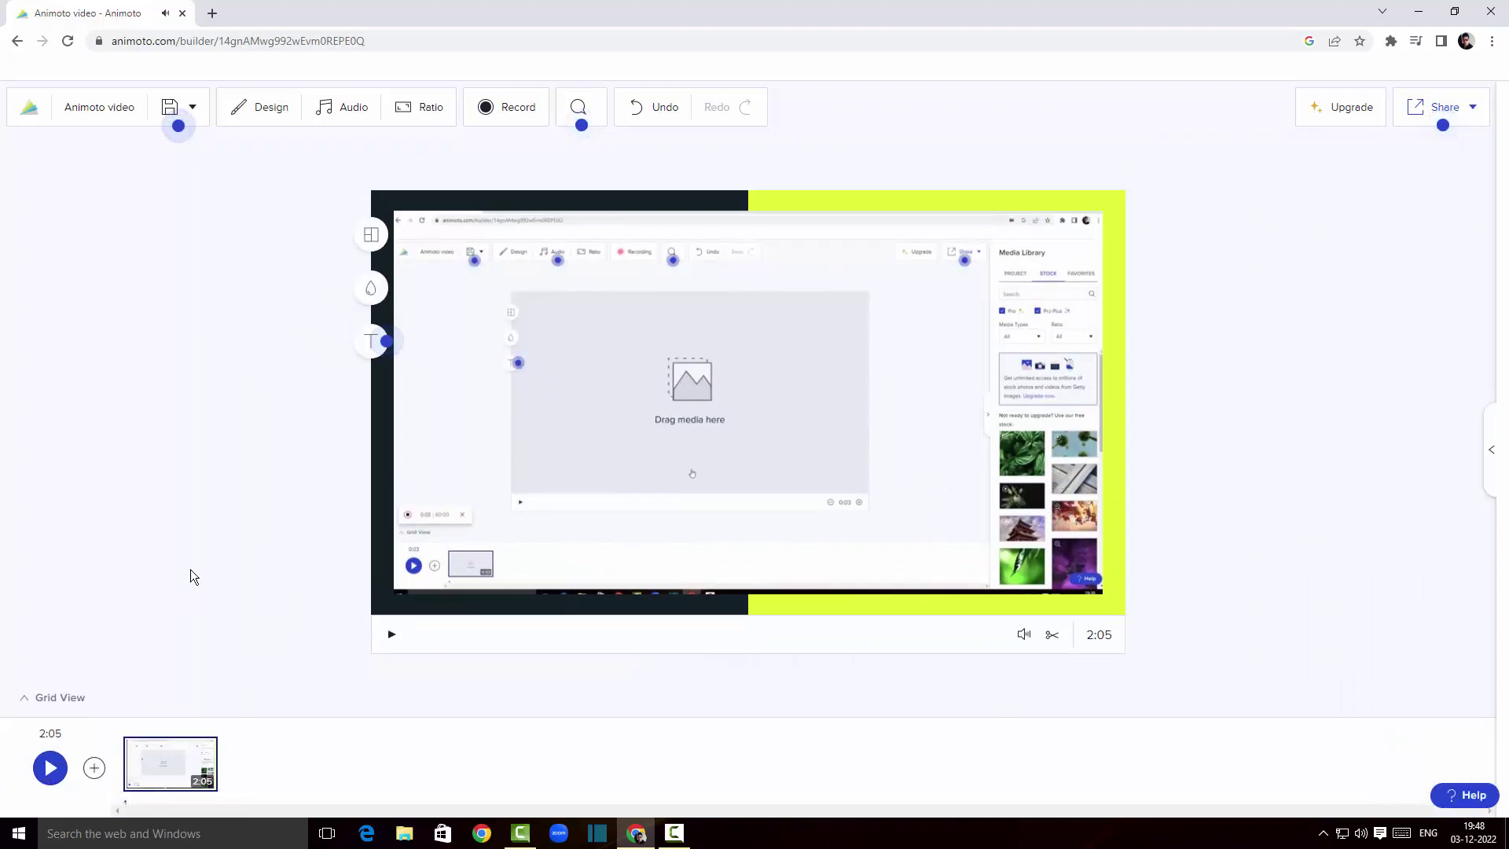